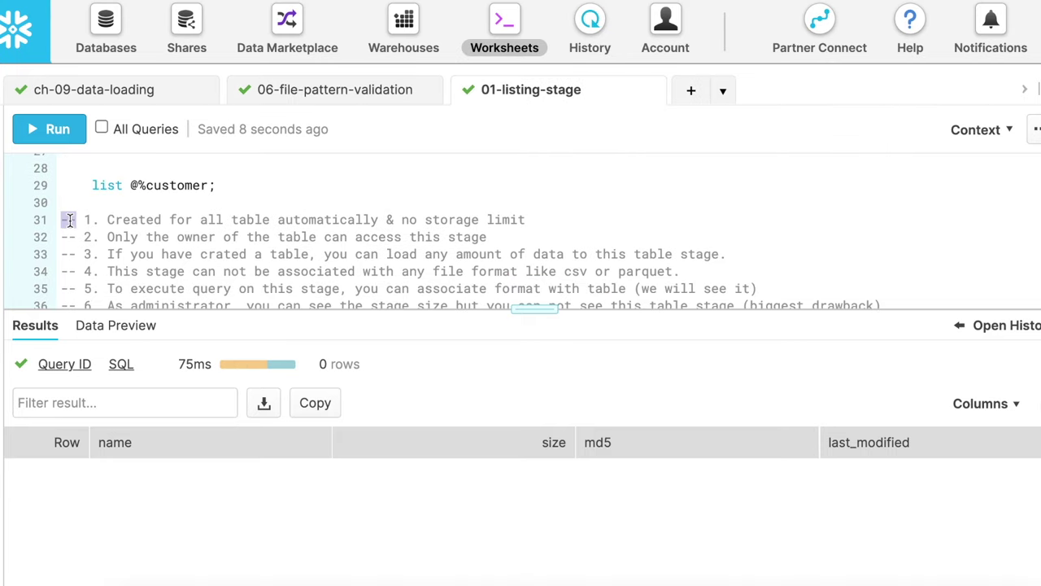
- Review the numbered comment notes on table stages below the list @%customer statement, points 2 to 10
{"action": "double_click", "coordinate": [65, 237]}
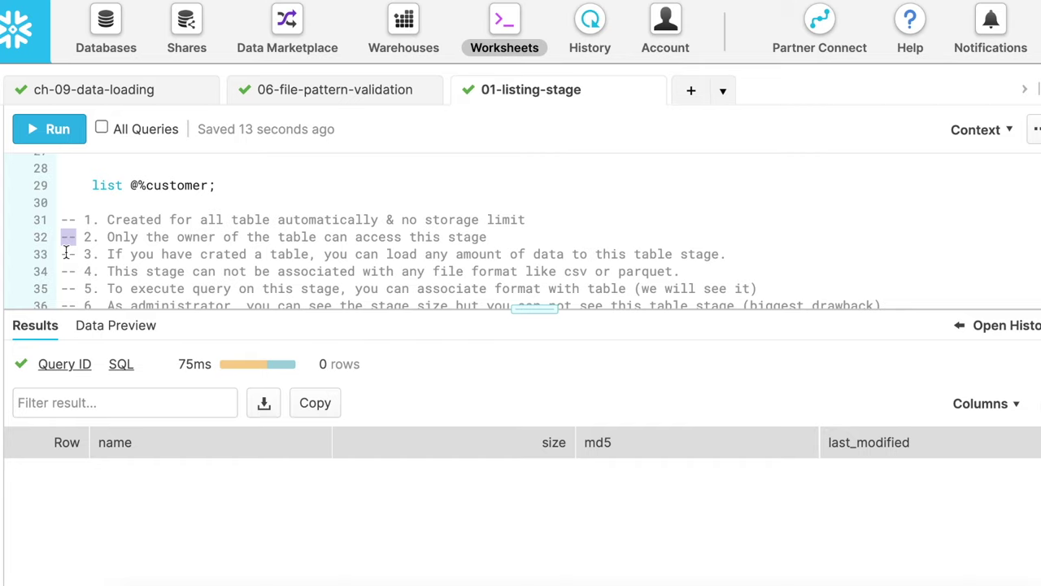
{"action": "double_click", "coordinate": [66, 253]}
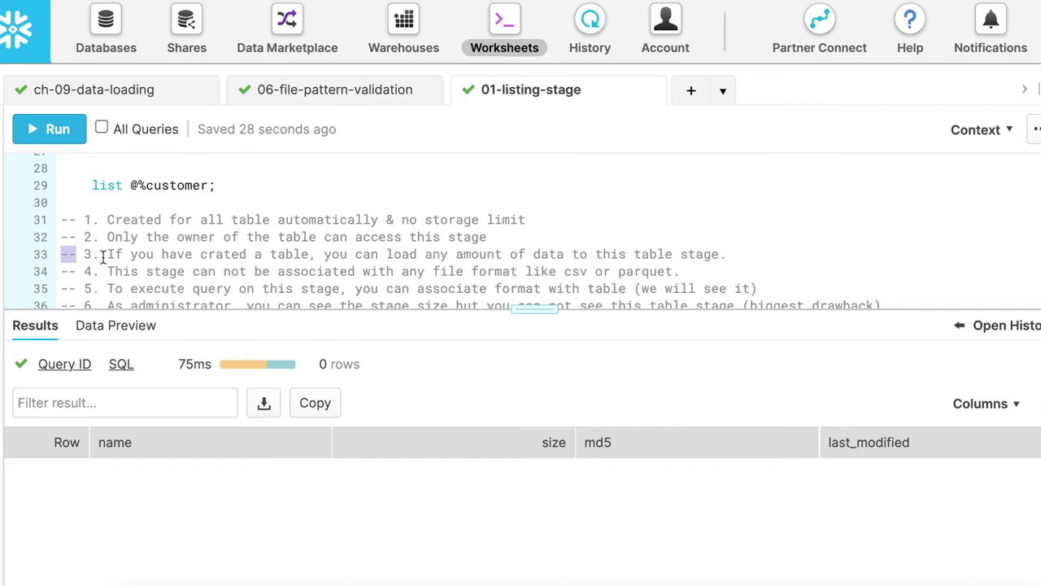
{"action": "double_click", "coordinate": [66, 272]}
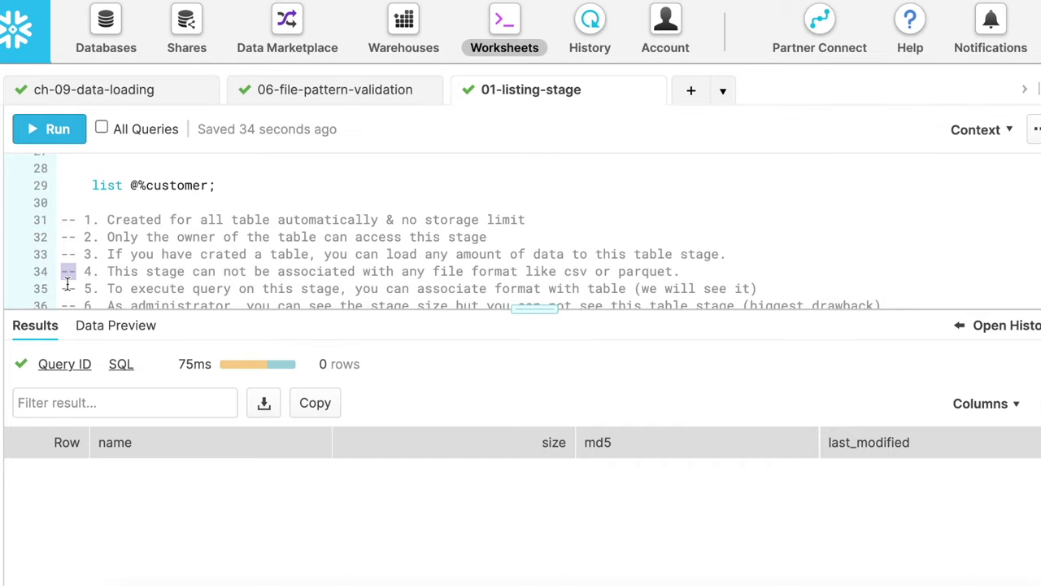
{"action": "double_click", "coordinate": [68, 288]}
{"action": "scroll", "coordinate": [68, 244], "scroll_direction": "down", "scroll_amount": 3}
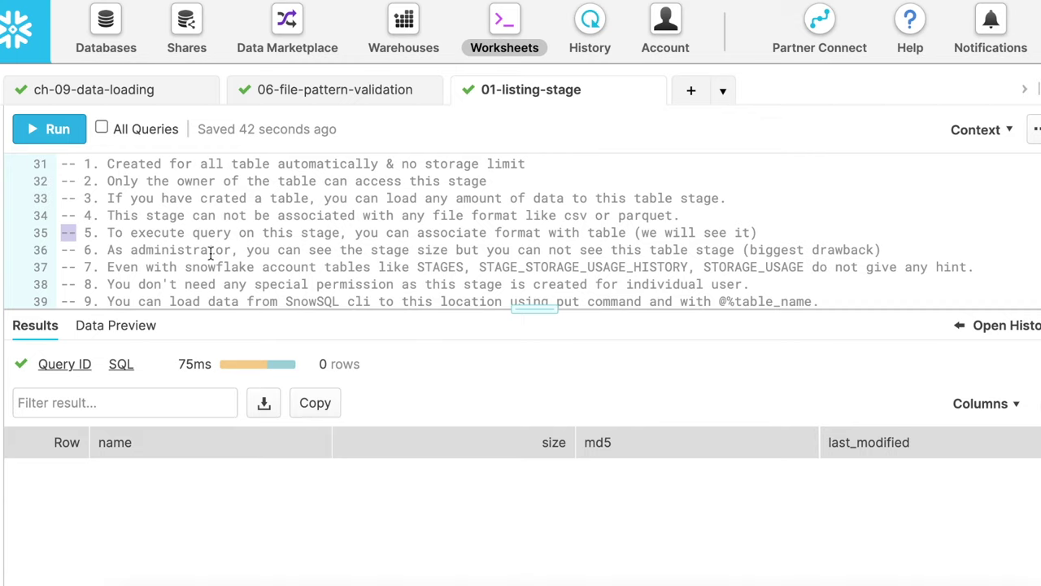
{"action": "double_click", "coordinate": [67, 249]}
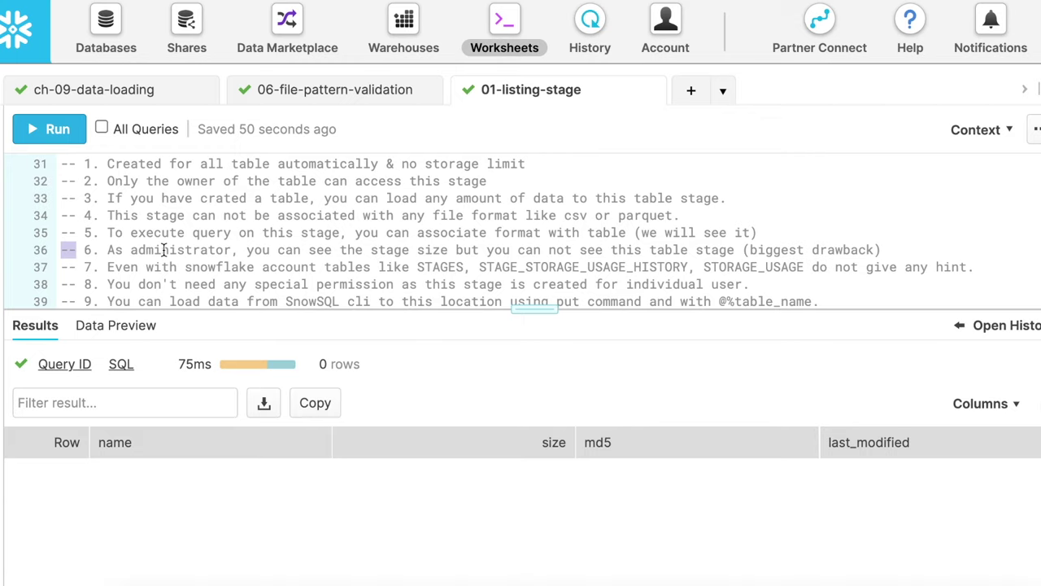
{"action": "double_click", "coordinate": [71, 266]}
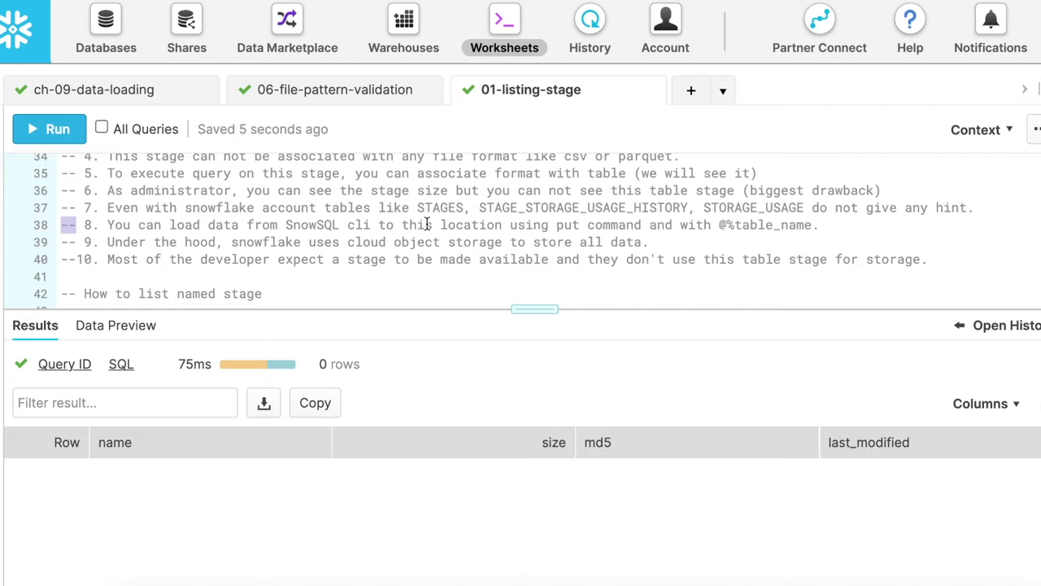
{"action": "double_click", "coordinate": [68, 242]}
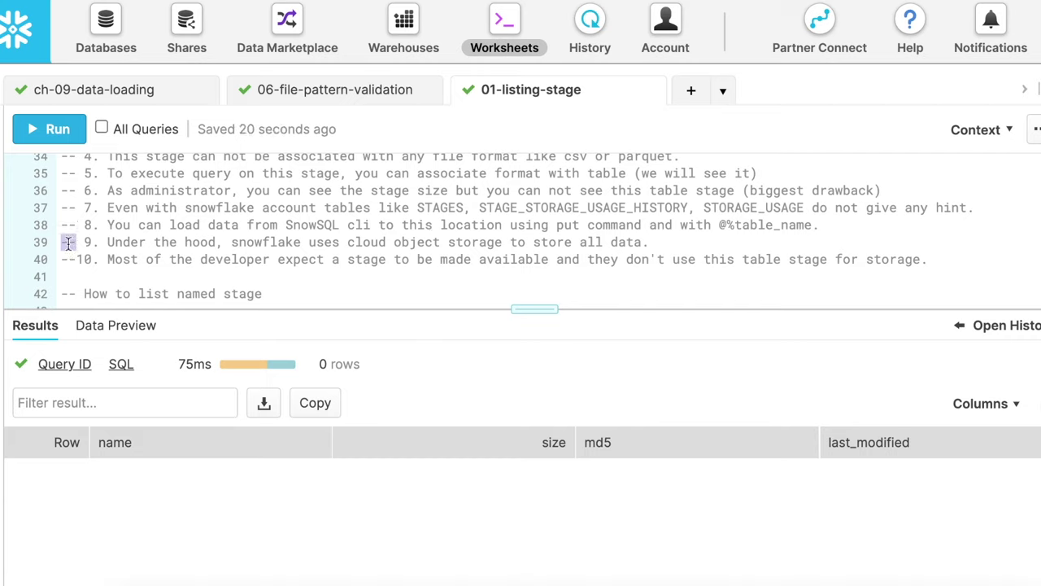
{"action": "double_click", "coordinate": [69, 259]}
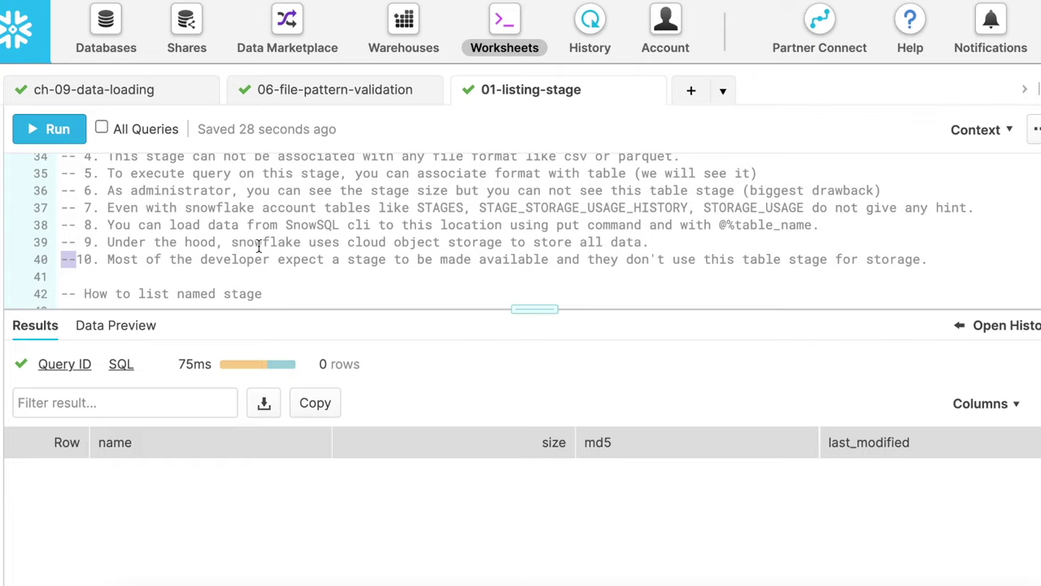
- Run the show stages statement and examine the listed stages, including their type and cloud columns
{"action": "scroll", "coordinate": [268, 247], "scroll_direction": "down", "scroll_amount": 2}
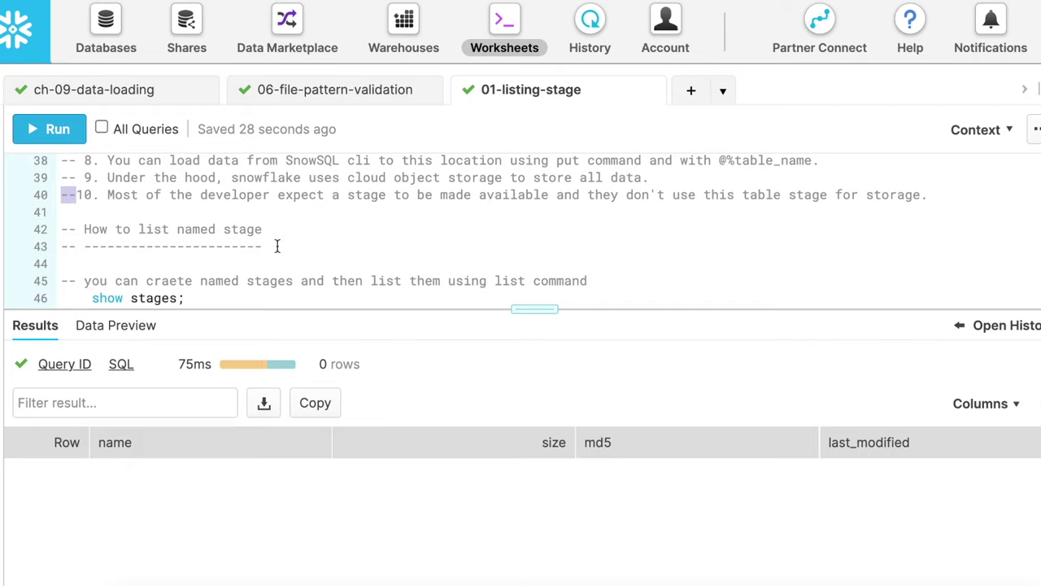
{"action": "scroll", "coordinate": [276, 247], "scroll_direction": "down", "scroll_amount": 2}
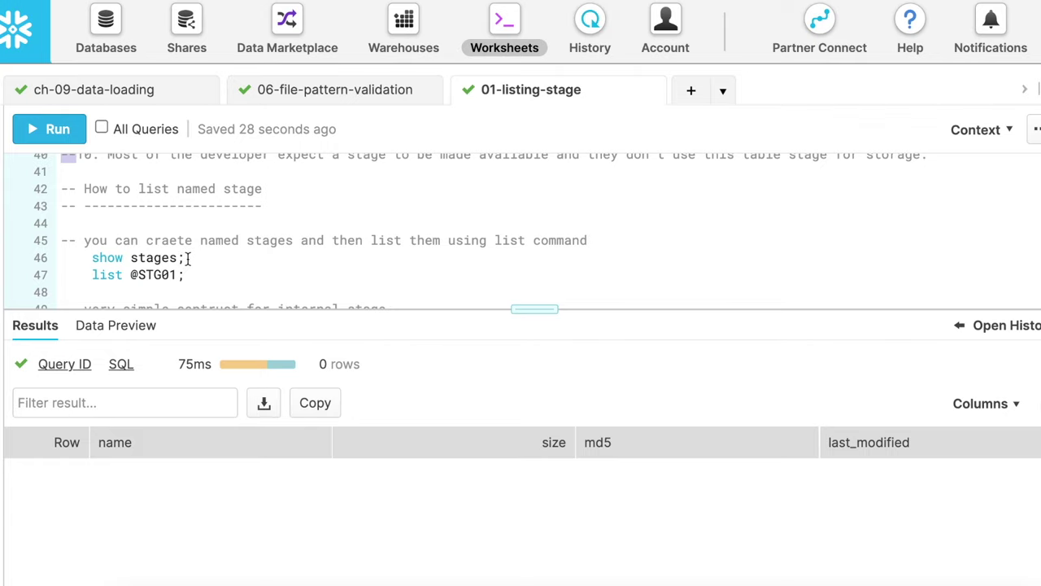
{"action": "left_click_drag", "start_coordinate": [185, 257], "coordinate": [61, 155]}
{"action": "left_click", "coordinate": [54, 129]}
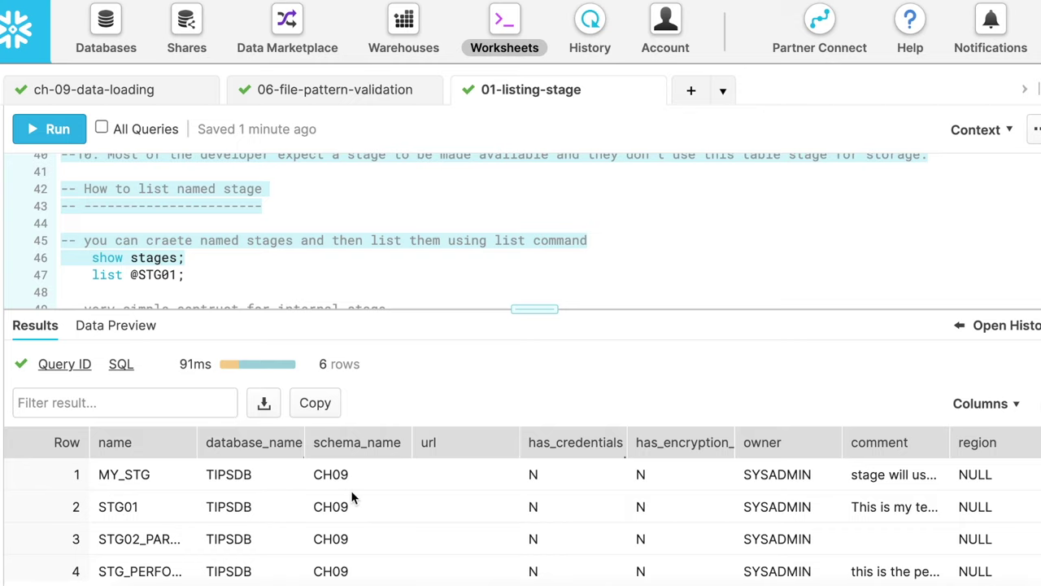
{"action": "scroll", "coordinate": [578, 499], "scroll_direction": "down", "scroll_amount": 2}
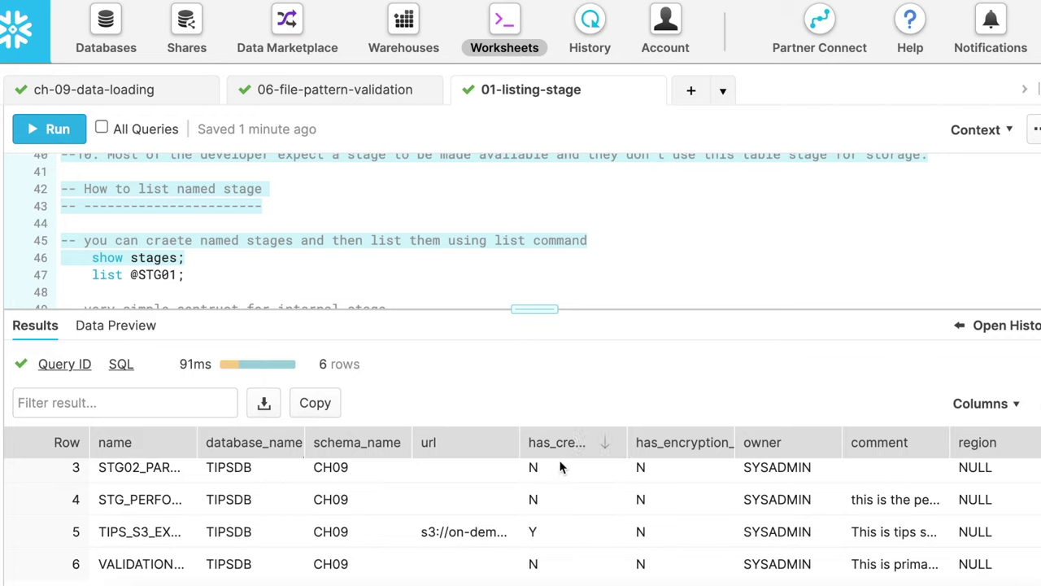
{"action": "scroll", "coordinate": [738, 558], "scroll_direction": "right", "scroll_amount": 4}
{"action": "scroll", "coordinate": [738, 558], "scroll_direction": "right", "scroll_amount": 1}
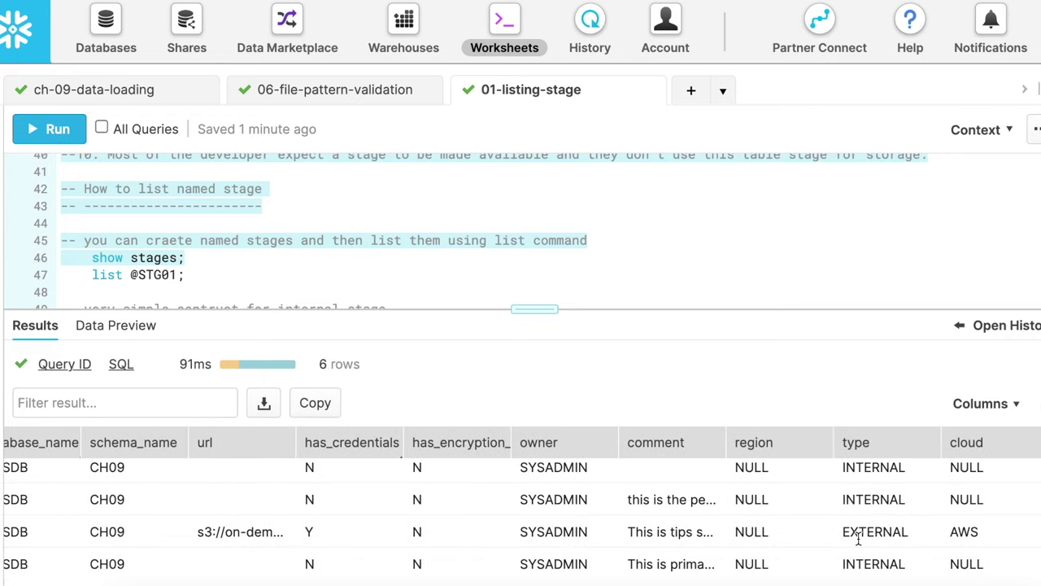
{"action": "scroll", "coordinate": [858, 540], "scroll_direction": "right", "scroll_amount": 2}
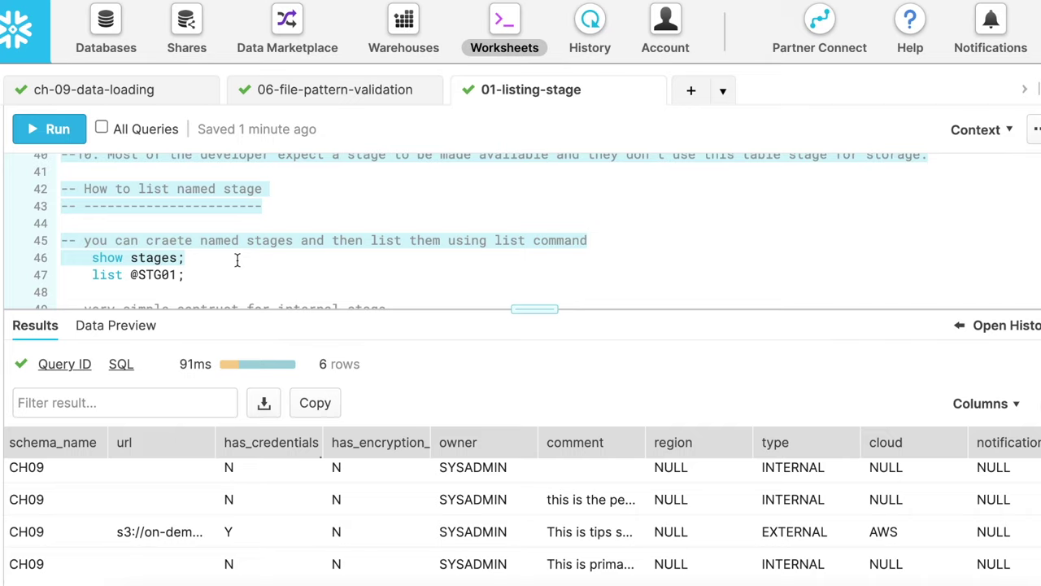
{"action": "triple_click", "coordinate": [186, 275]}
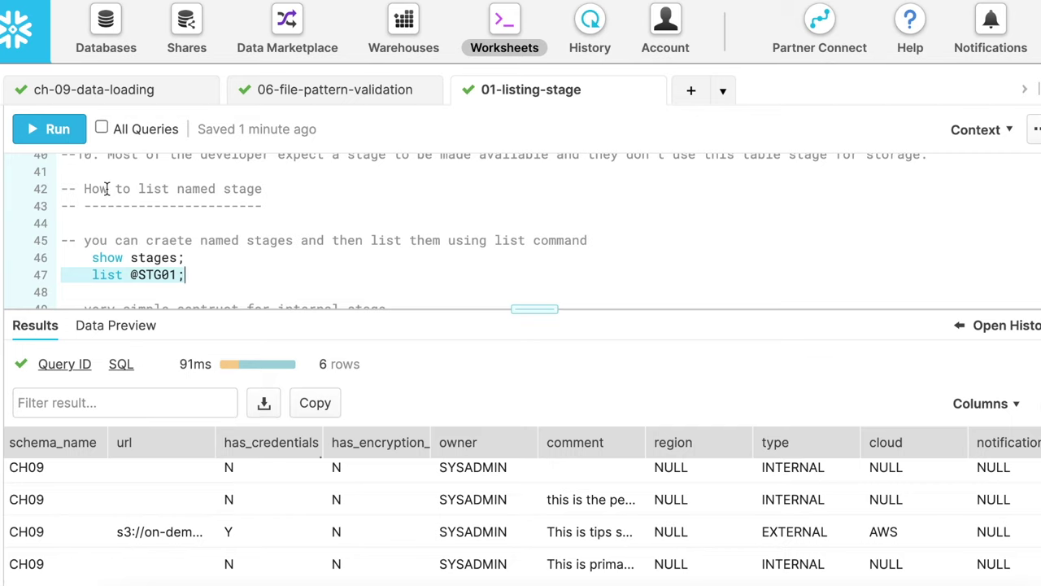
{"action": "left_click", "coordinate": [57, 129]}
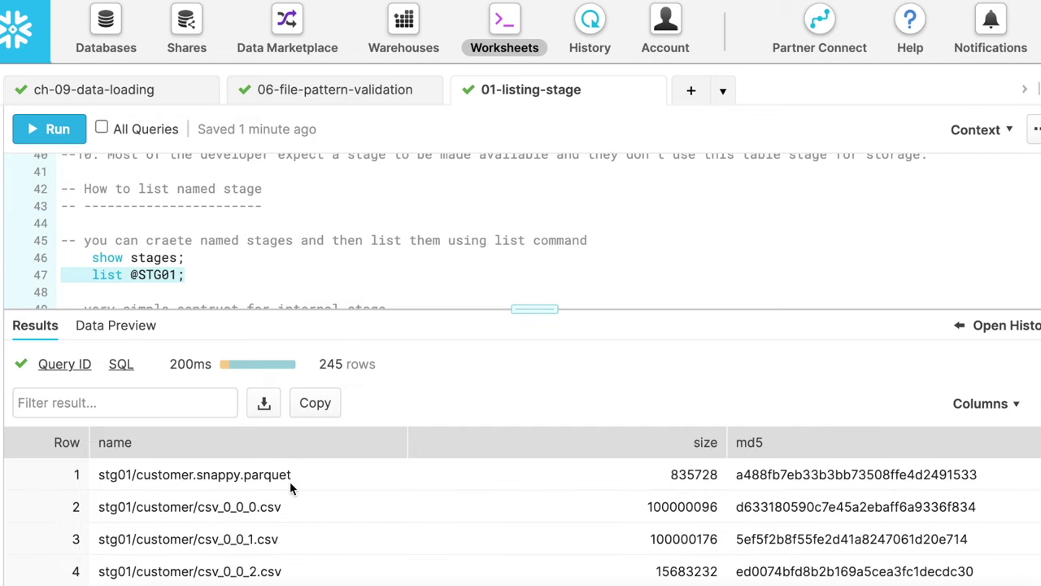
{"action": "scroll", "coordinate": [290, 482], "scroll_direction": "down", "scroll_amount": 1}
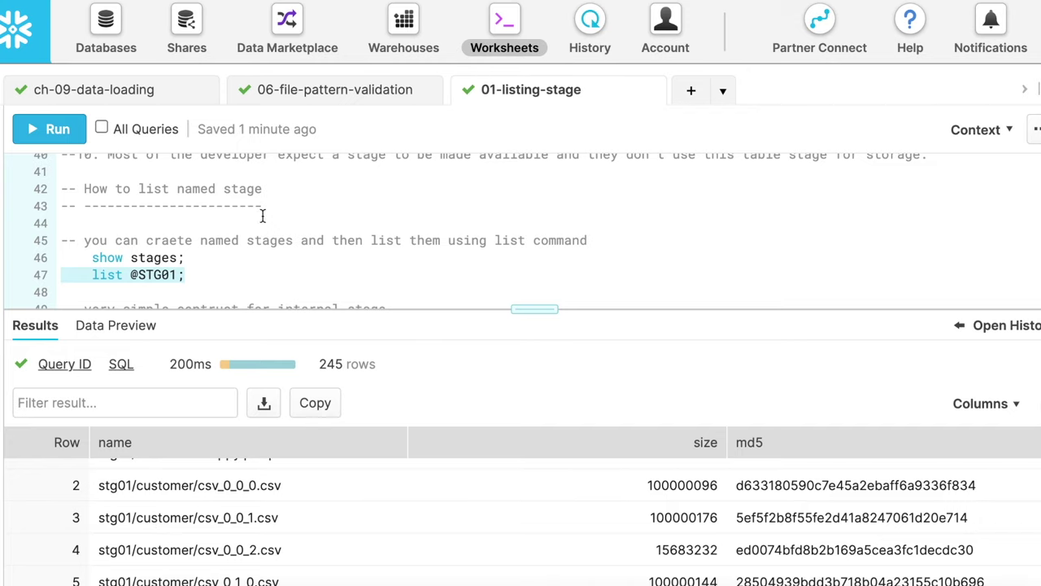
- Change the stage name in the CREATE STAGE statement to stg03 and run it to create the internal stage
{"action": "scroll", "coordinate": [268, 221], "scroll_direction": "down", "scroll_amount": 3}
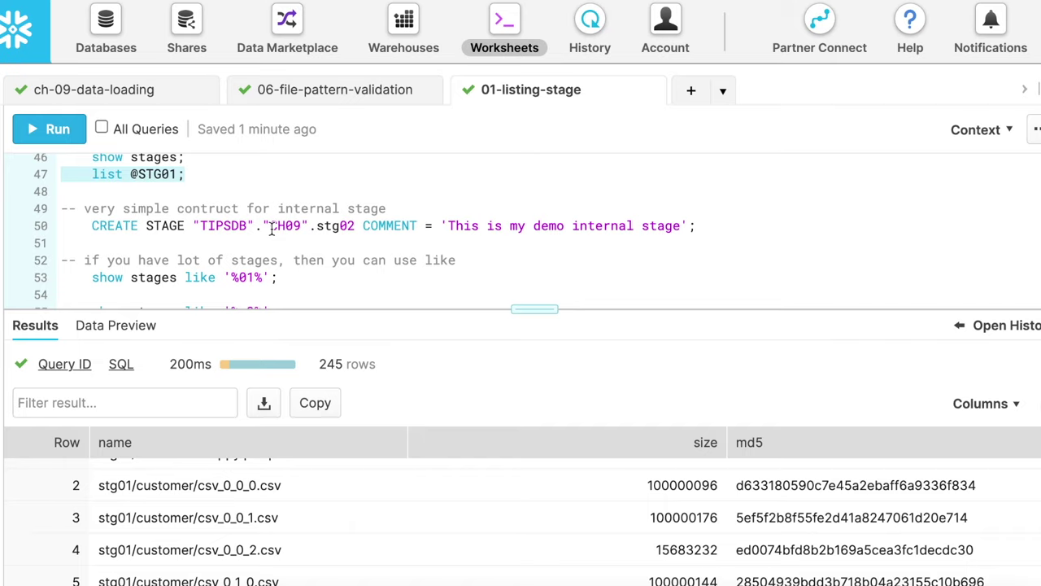
{"action": "left_click", "coordinate": [354, 228]}
{"action": "key", "text": "BackSpace"}
{"action": "type", "text": "3"}
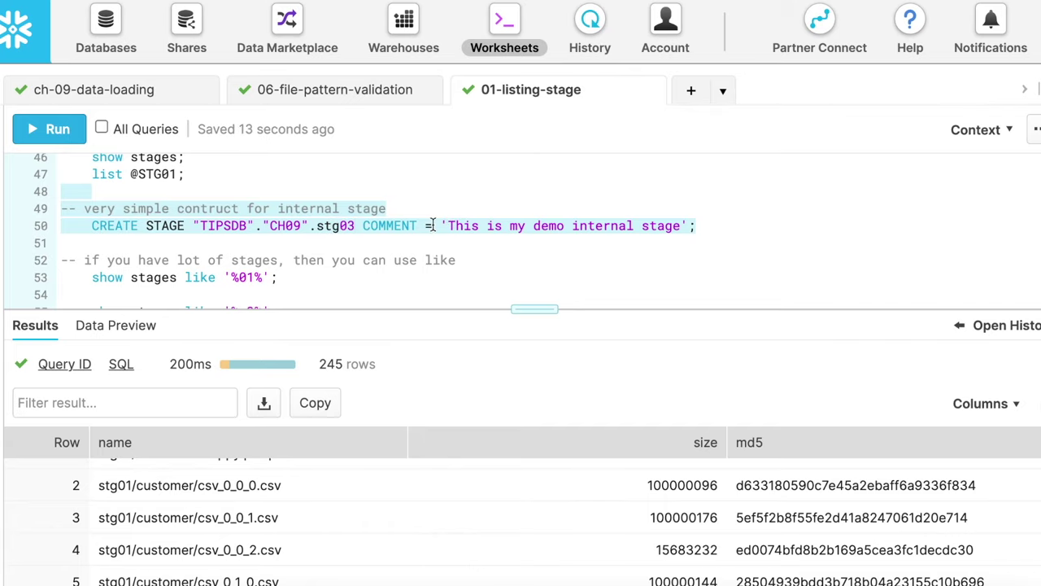
{"action": "key", "text": "ctrl+Return"}
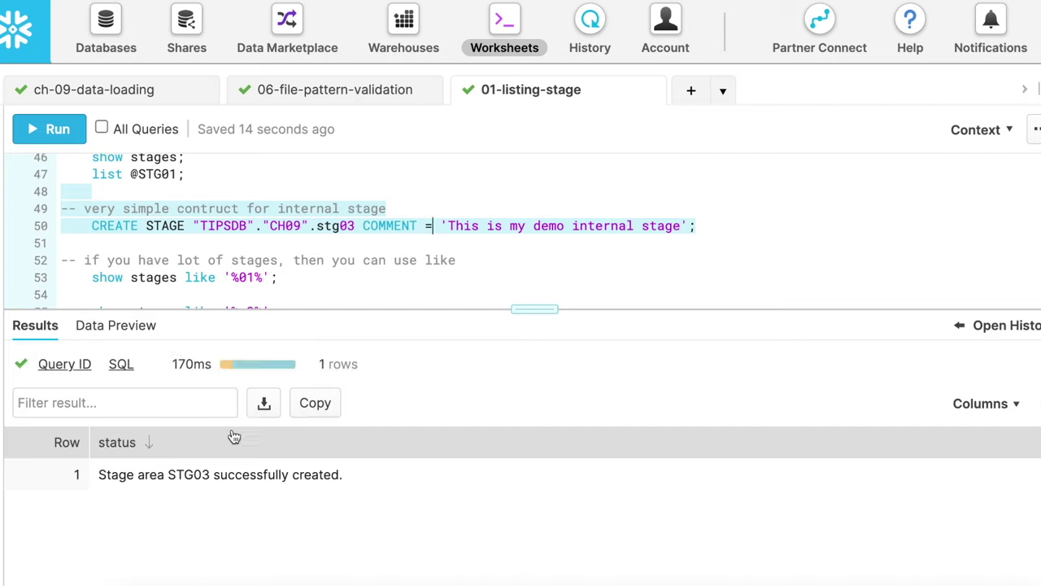
- Change the show stages pattern to '%03%', run the statement, and check the matching stage's type and cloud details
{"action": "scroll", "coordinate": [430, 257], "scroll_direction": "down", "scroll_amount": 1}
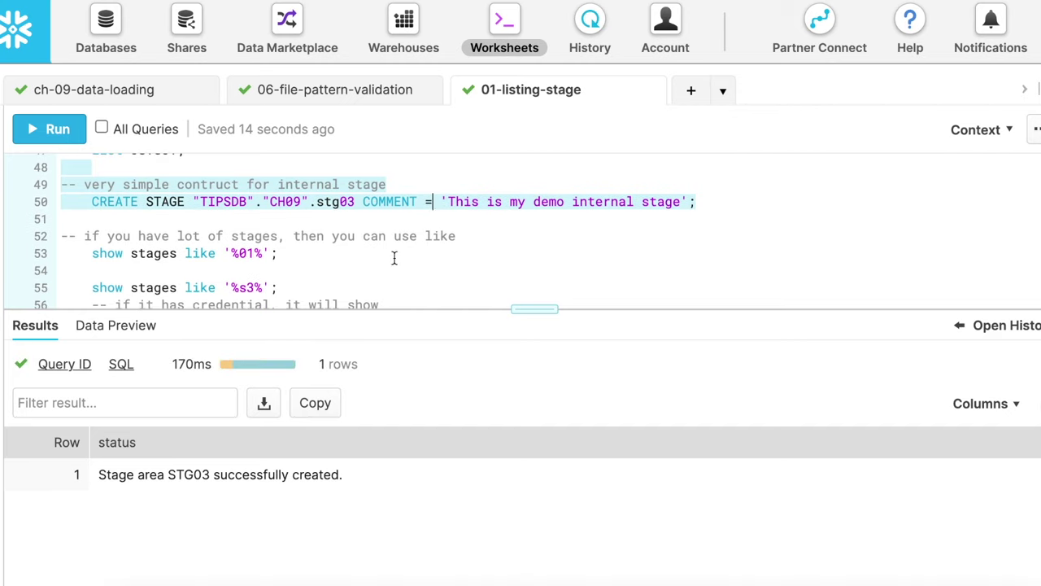
{"action": "left_click", "coordinate": [259, 254]}
{"action": "key", "text": "BackSpace"}
{"action": "type", "text": "3"}
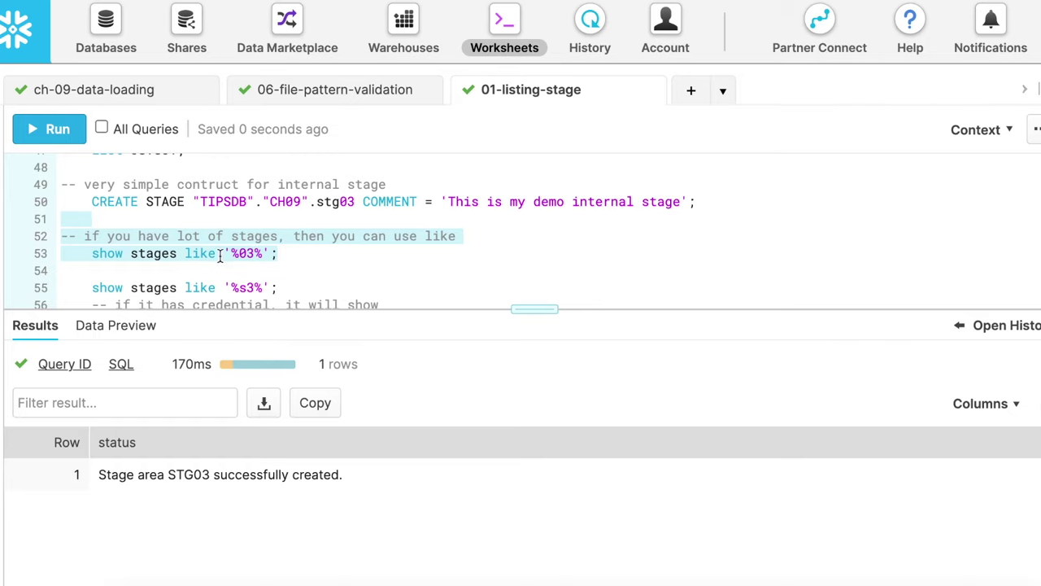
{"action": "left_click", "coordinate": [58, 129]}
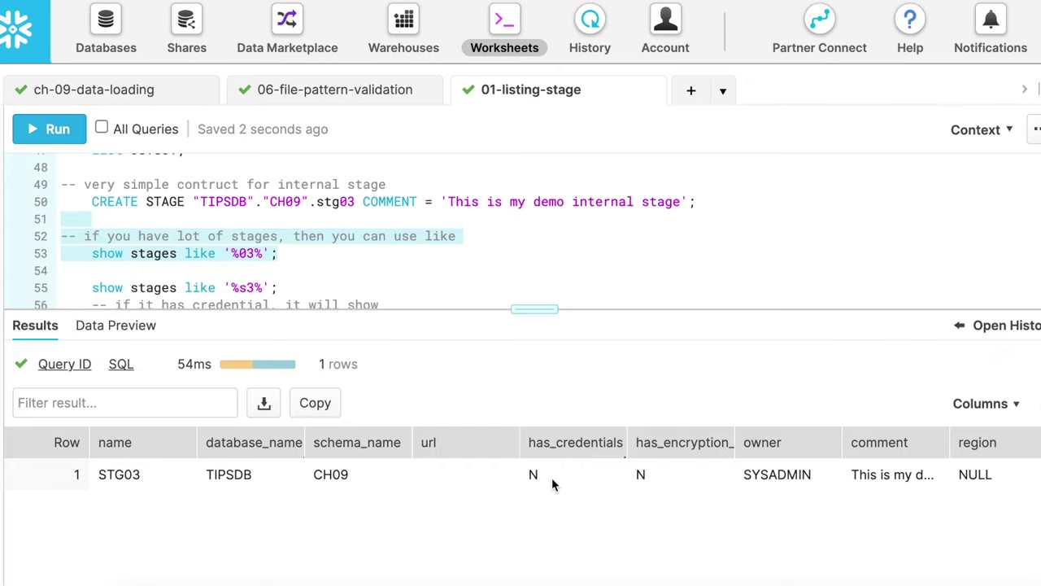
{"action": "scroll", "coordinate": [883, 481], "scroll_direction": "right", "scroll_amount": 5}
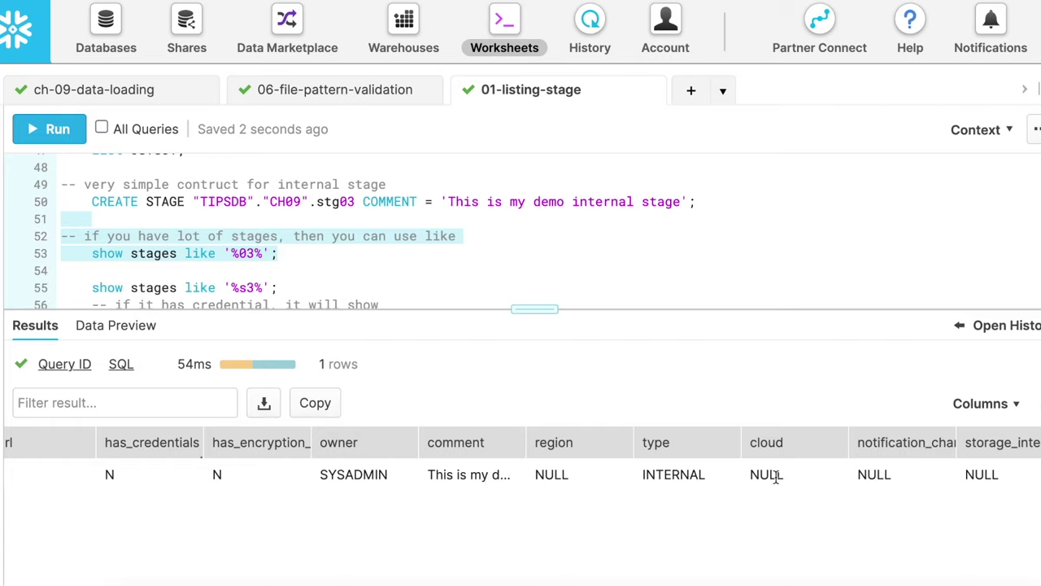
{"action": "scroll", "coordinate": [556, 231], "scroll_direction": "down", "scroll_amount": 2}
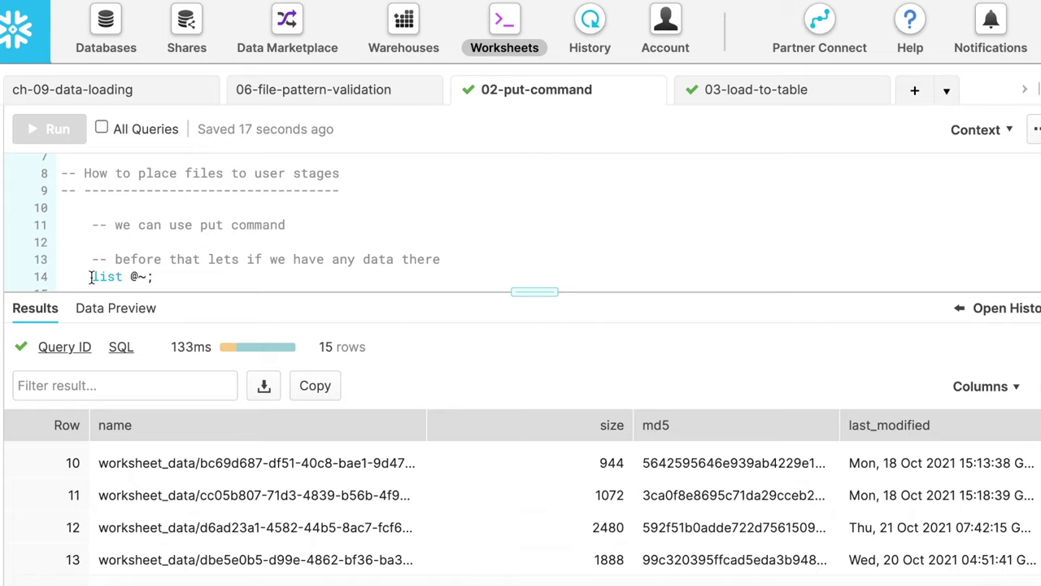
- In the 02-put-command worksheet, list the user stage's files with list @~, and clear its ch09 folder with remove @~/ch09
{"action": "left_click_drag", "start_coordinate": [91, 277], "coordinate": [163, 278]}
{"action": "left_click", "coordinate": [71, 140]}
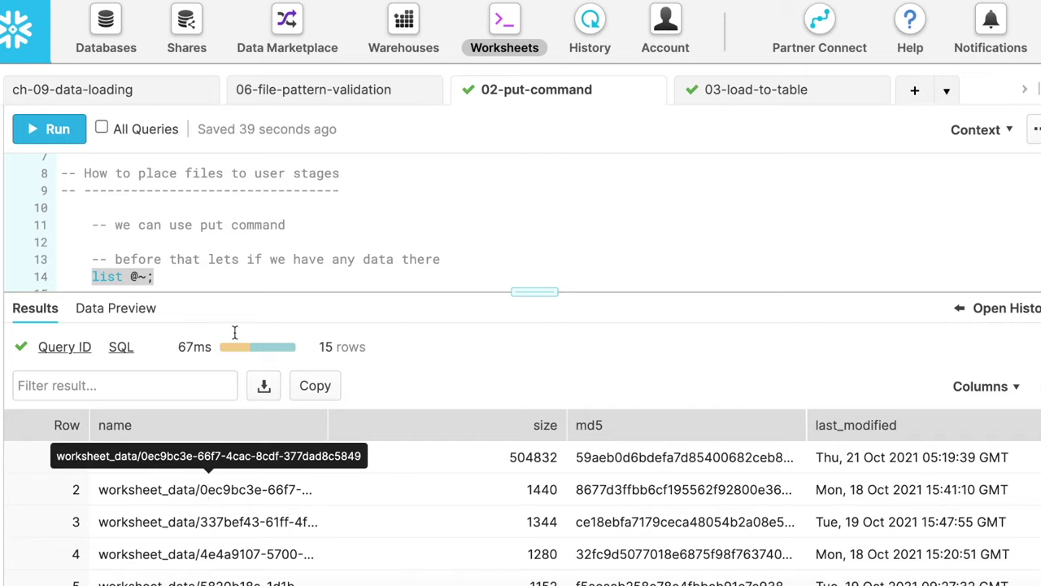
{"action": "scroll", "coordinate": [262, 217], "scroll_direction": "down", "scroll_amount": 3}
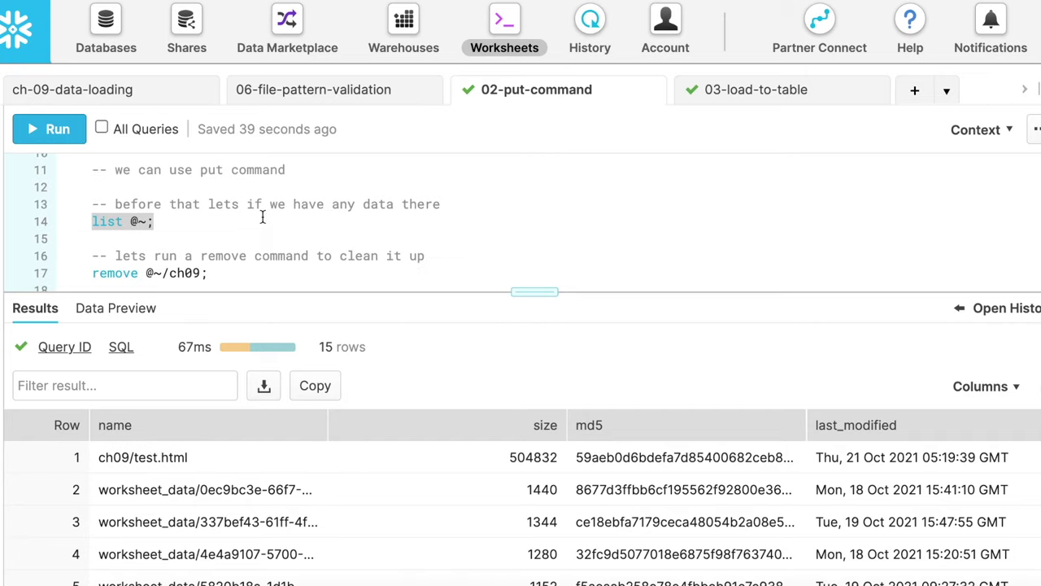
{"action": "left_click", "coordinate": [92, 254]}
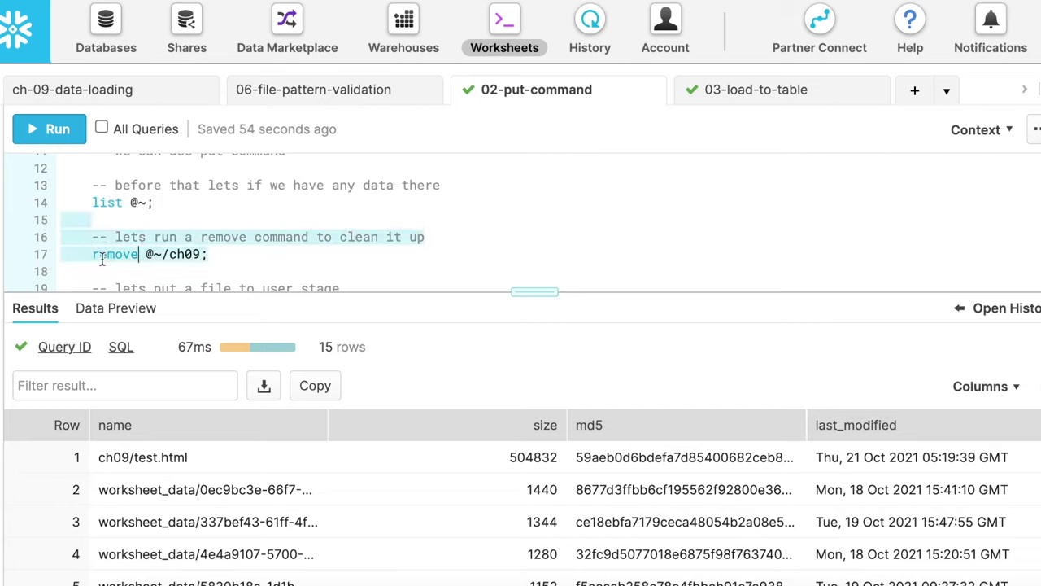
{"action": "left_click_drag", "start_coordinate": [93, 253], "coordinate": [213, 254]}
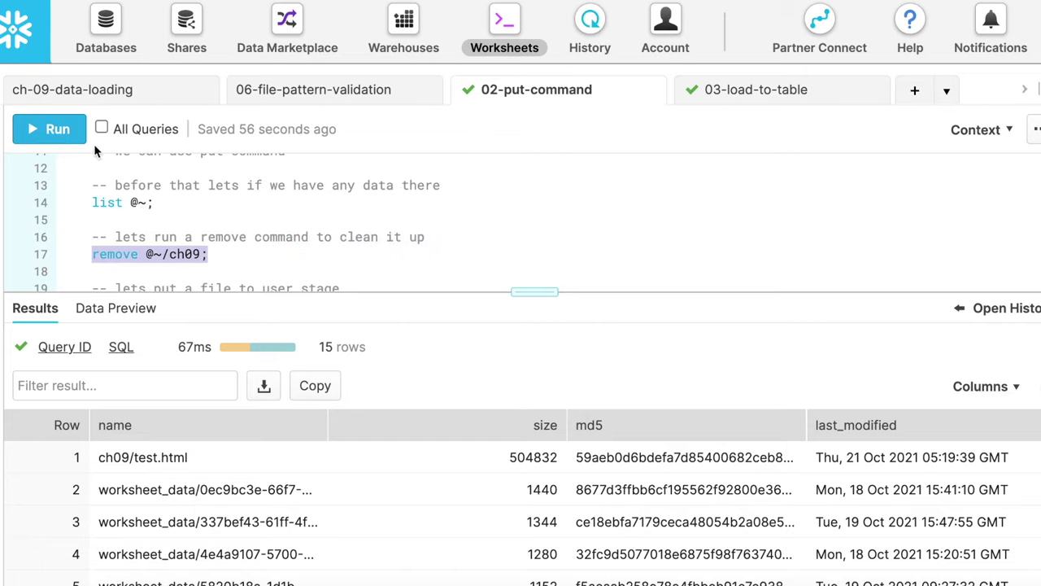
{"action": "left_click", "coordinate": [68, 132]}
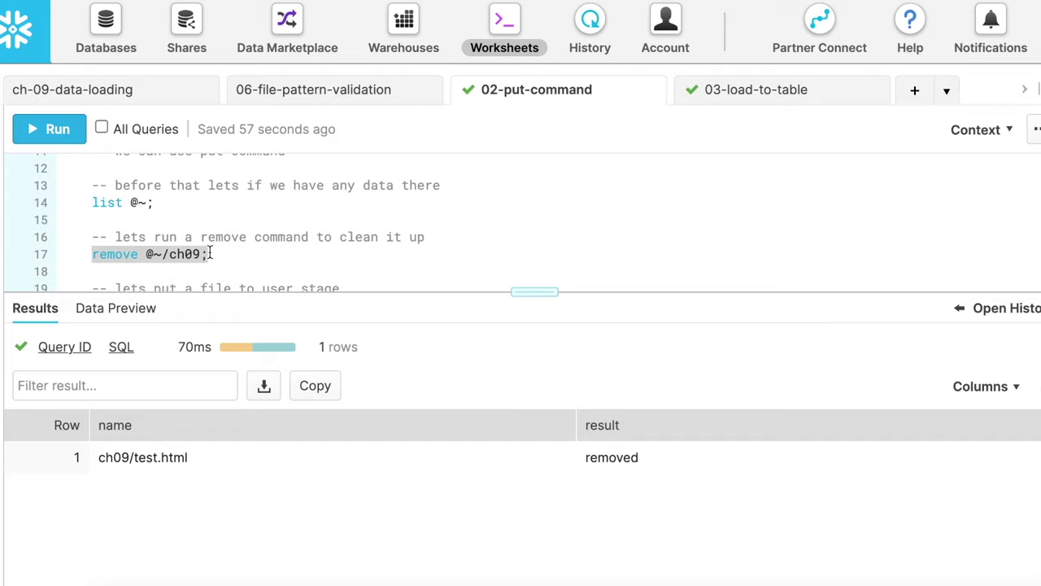
- List the user stage again with list @~, widen the name column, and look through all remaining files
{"action": "scroll", "coordinate": [210, 254], "scroll_direction": "down", "scroll_amount": 1}
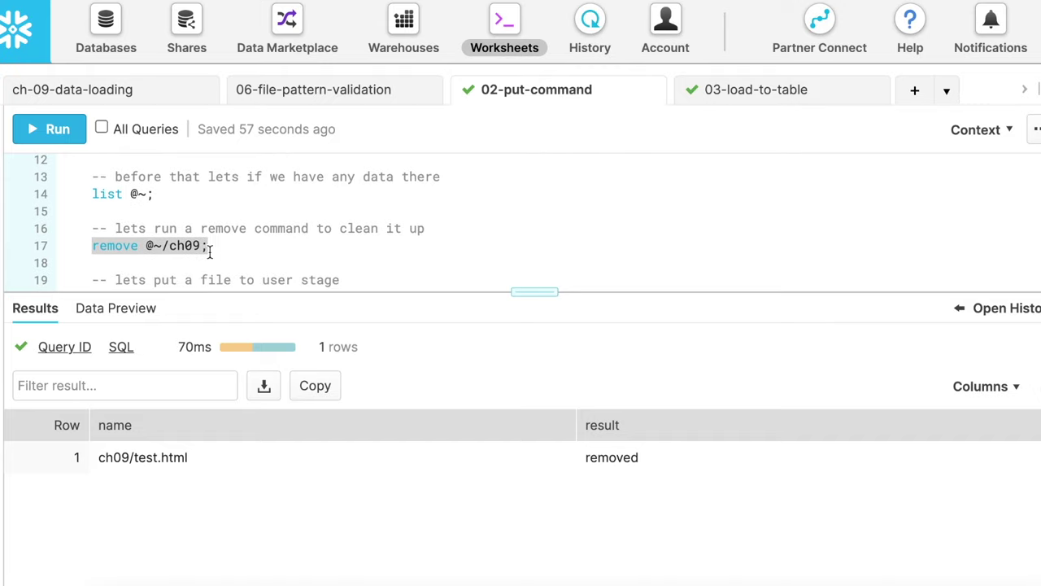
{"action": "left_click_drag", "start_coordinate": [92, 194], "coordinate": [176, 193]}
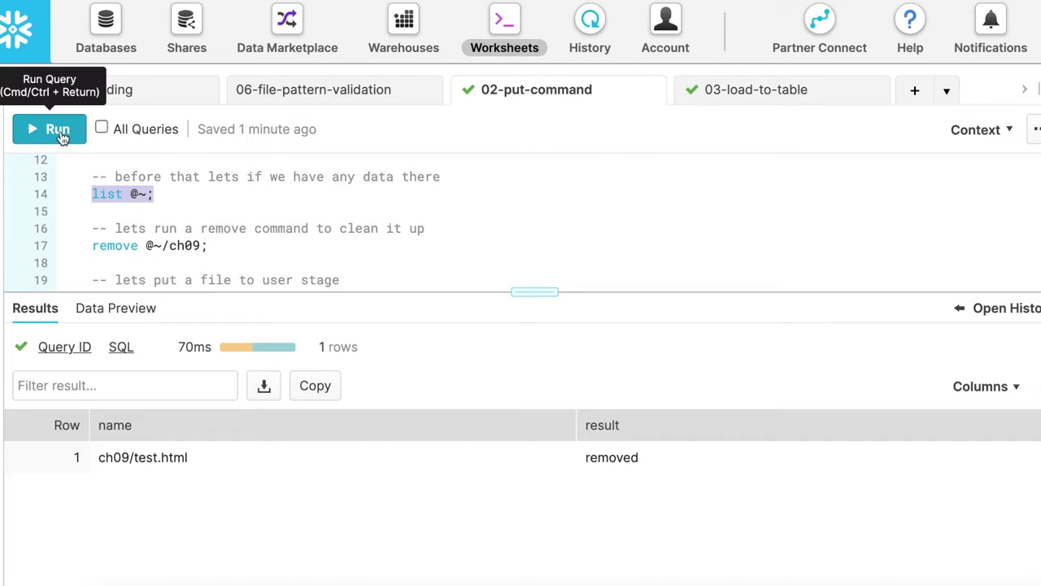
{"action": "left_click", "coordinate": [59, 131]}
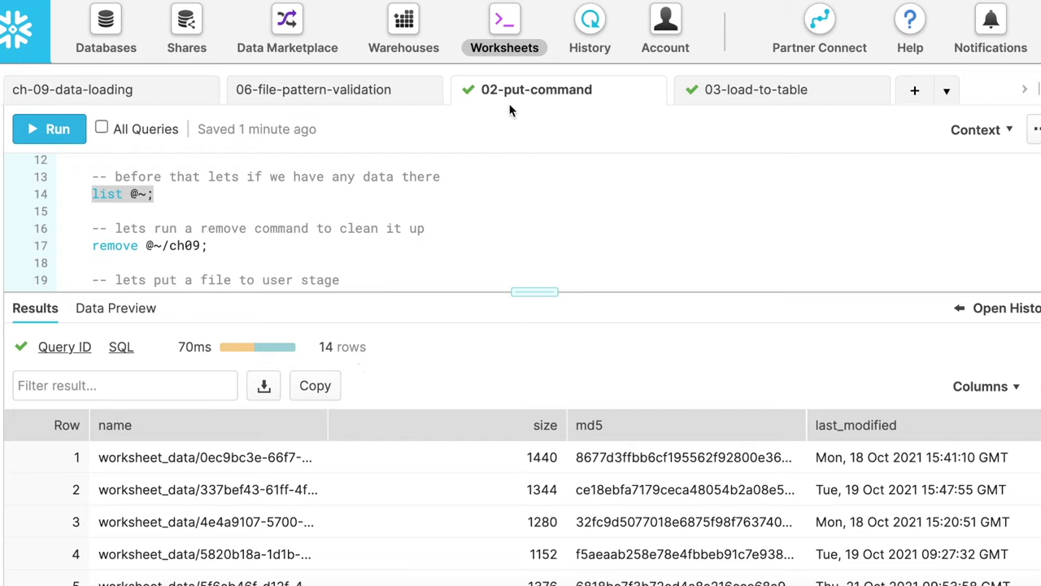
{"action": "left_click_drag", "start_coordinate": [329, 426], "coordinate": [404, 426]}
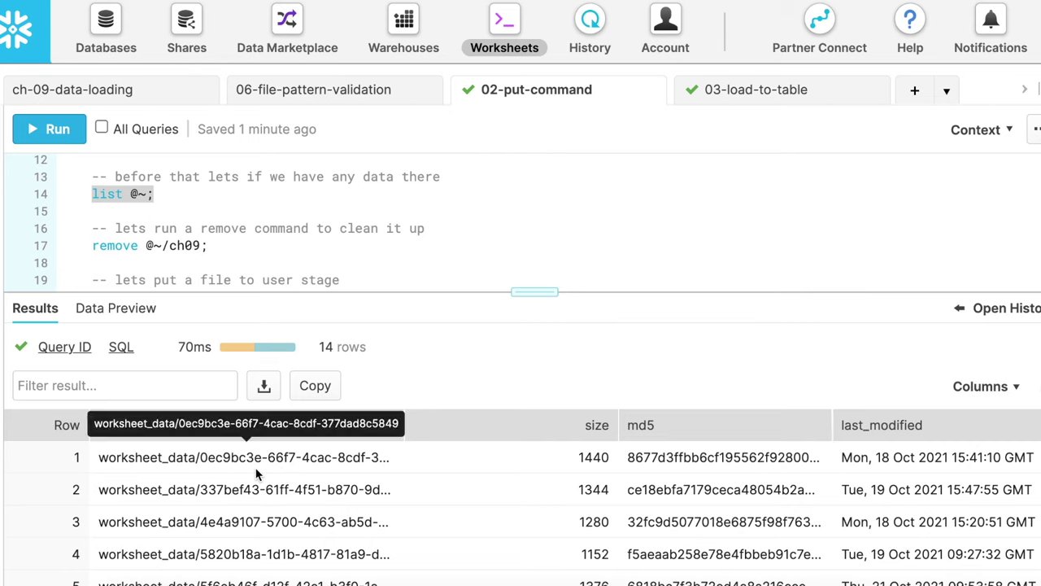
{"action": "scroll", "coordinate": [248, 476], "scroll_direction": "down", "scroll_amount": 5}
{"action": "scroll", "coordinate": [249, 476], "scroll_direction": "down", "scroll_amount": 1}
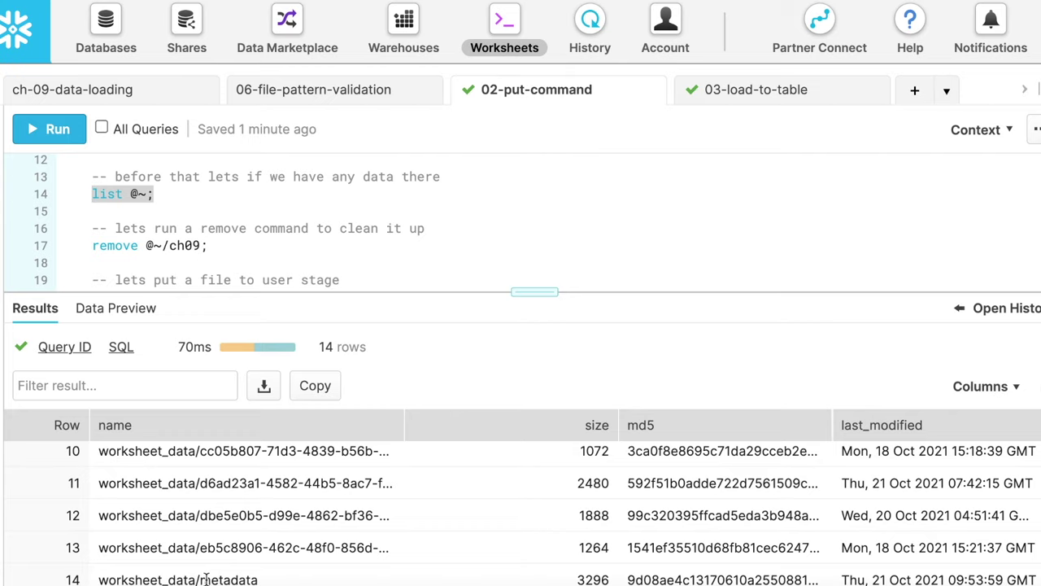
- Copy the put command for file:///tmp/ch09-data/test.csv to @~/ch09/, switch to the SnowSQL terminal and run it there, ending with a semicolon
{"action": "scroll", "coordinate": [496, 223], "scroll_direction": "down", "scroll_amount": 2}
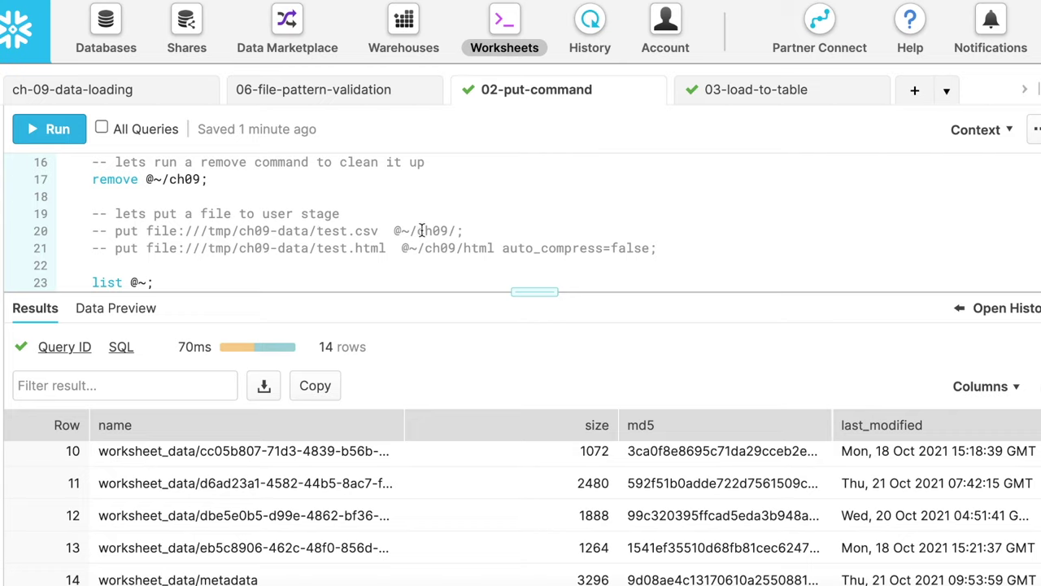
{"action": "left_click_drag", "start_coordinate": [114, 231], "coordinate": [440, 227]}
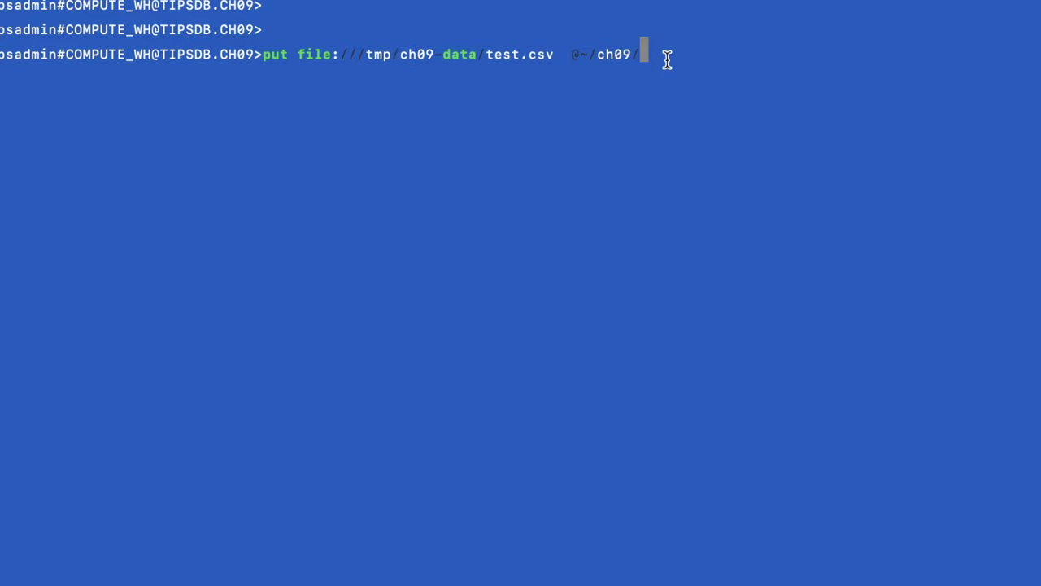
{"action": "type", "text": ";"}
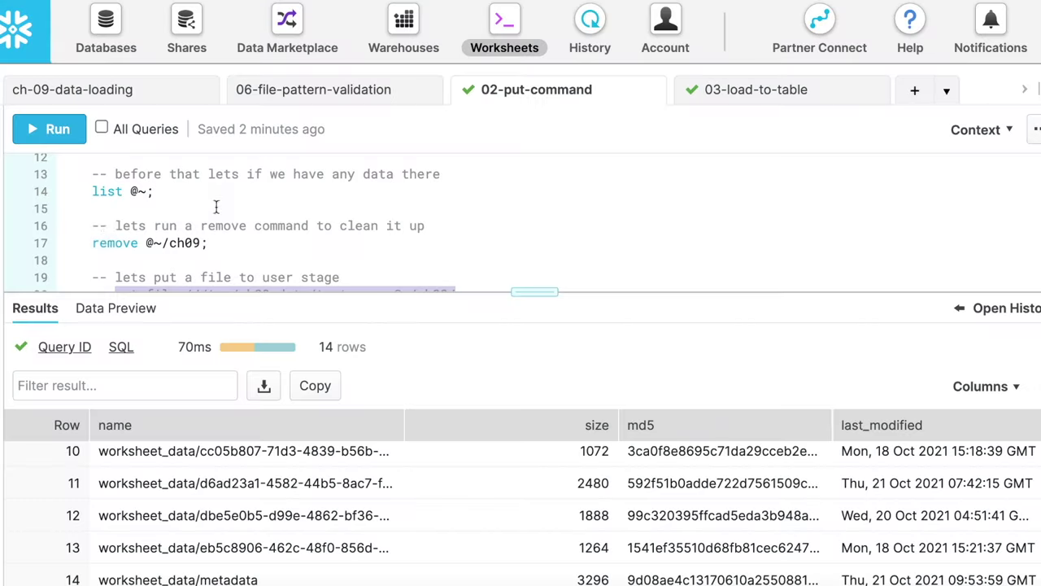
- Add the statement list @~/ch09; below the remove command in the 02-put-command worksheet and run it
{"action": "left_click", "coordinate": [209, 243]}
{"action": "key", "text": "Return"}
{"action": "type", "text": "list @~/ch09"}
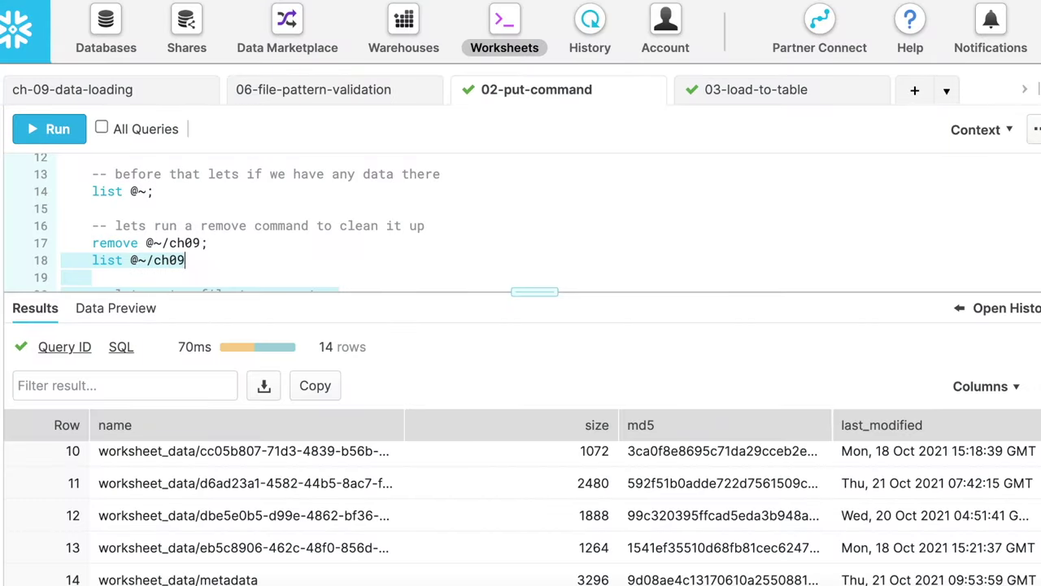
{"action": "type", "text": ";"}
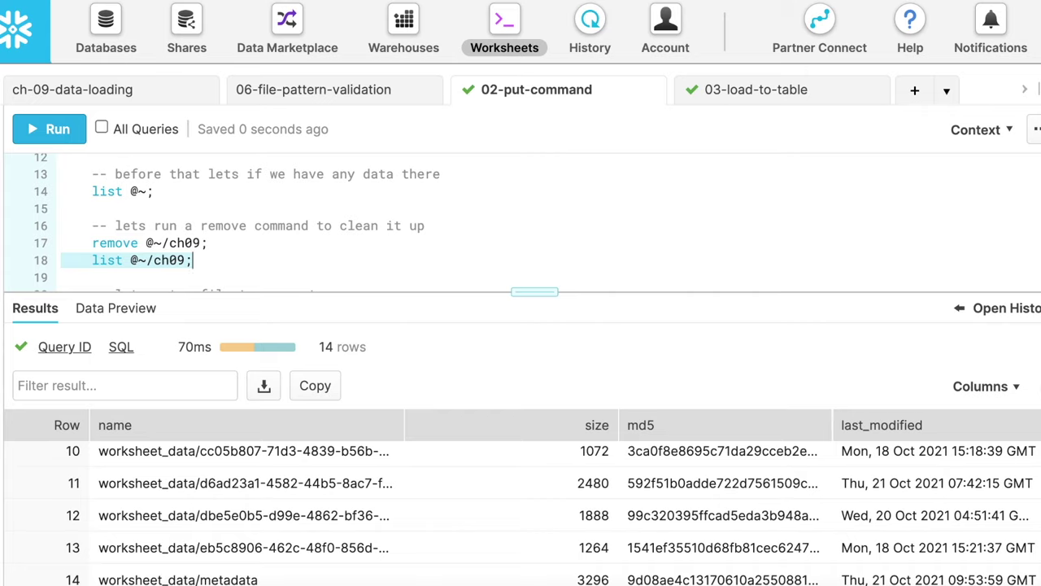
{"action": "key", "text": "ctrl+Return"}
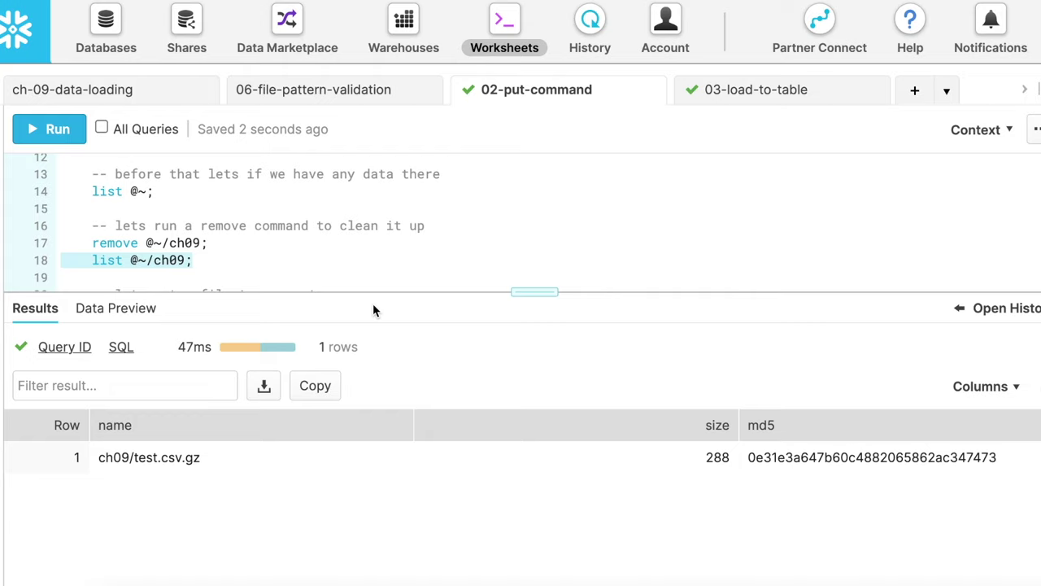
- Put test.html into @~/ch09/html with auto_compress=false through SnowSQL, and rerun list @~/ch09; in the worksheet
{"action": "scroll", "coordinate": [245, 211], "scroll_direction": "down", "scroll_amount": 3}
{"action": "left_click_drag", "start_coordinate": [114, 226], "coordinate": [657, 226]}
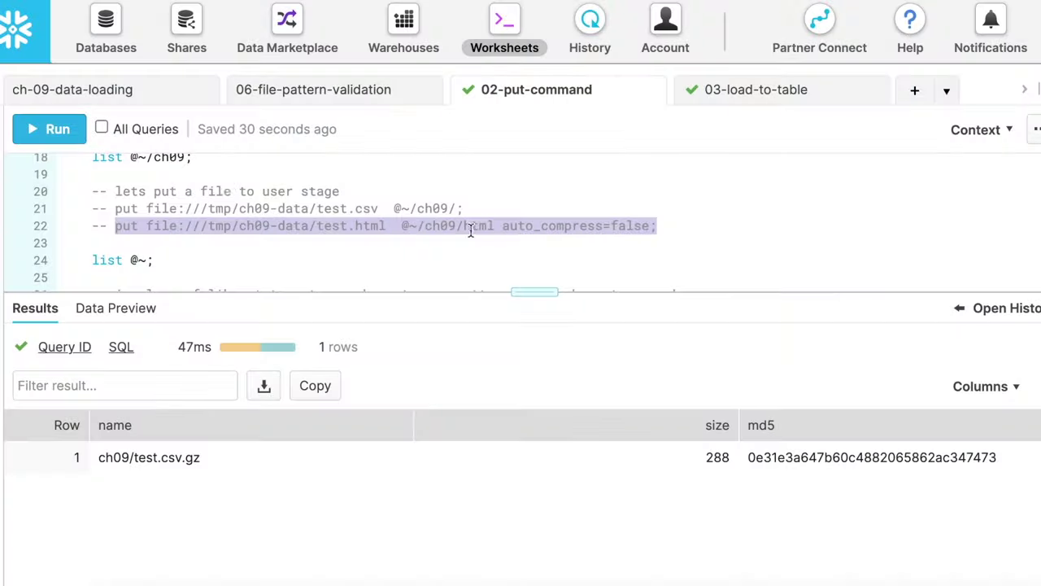
{"action": "scroll", "coordinate": [95, 169], "scroll_direction": "down", "scroll_amount": 1}
{"action": "left_click", "coordinate": [95, 169]}
{"action": "left_click_drag", "start_coordinate": [94, 169], "coordinate": [194, 169]}
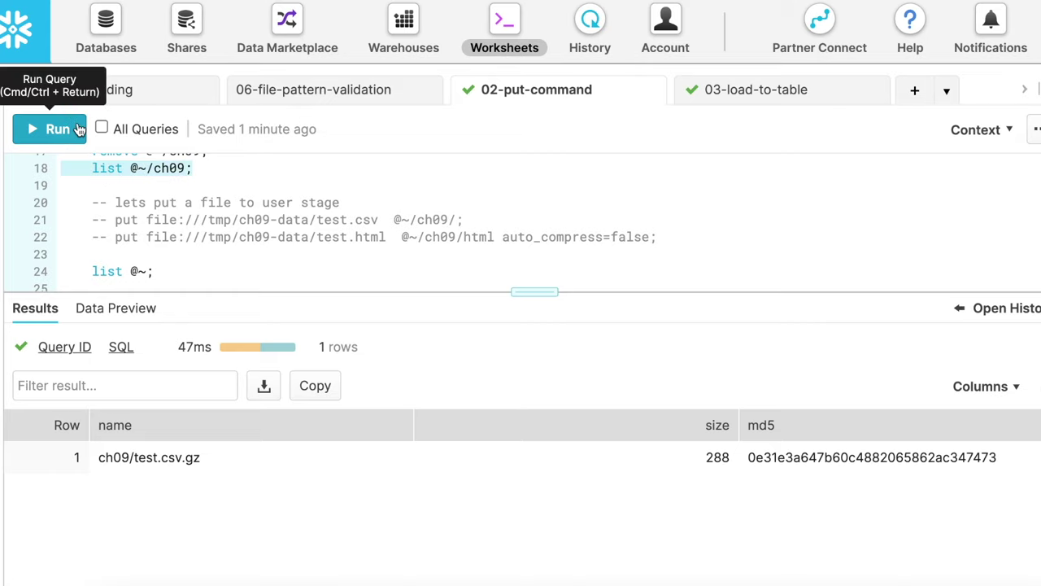
{"action": "left_click", "coordinate": [51, 129]}
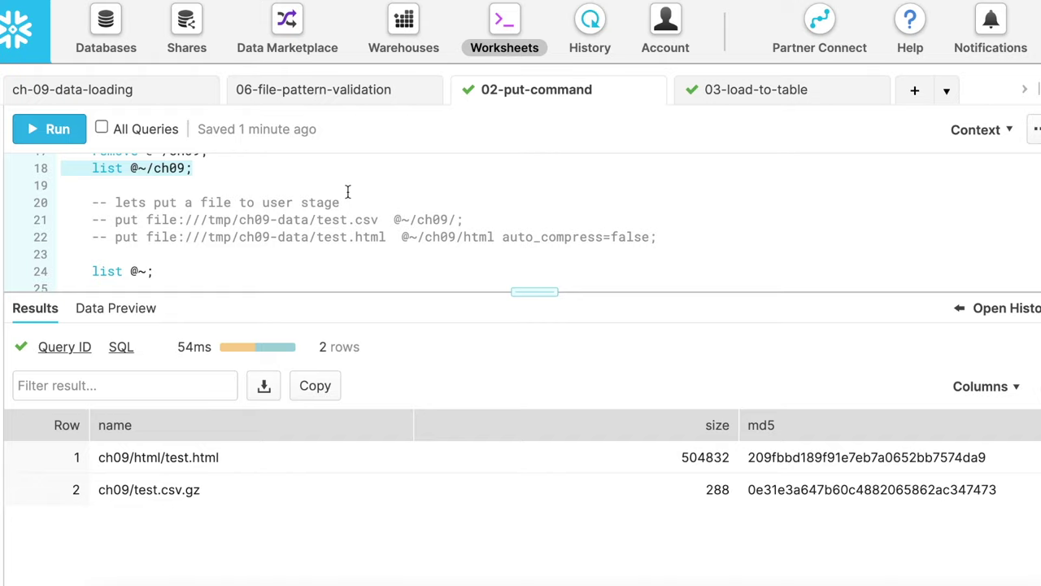
- List the user stage's files with each pattern statement in turn: '.*test.*', '.*.gz' and '.*.html'
{"action": "scroll", "coordinate": [347, 191], "scroll_direction": "down", "scroll_amount": 3}
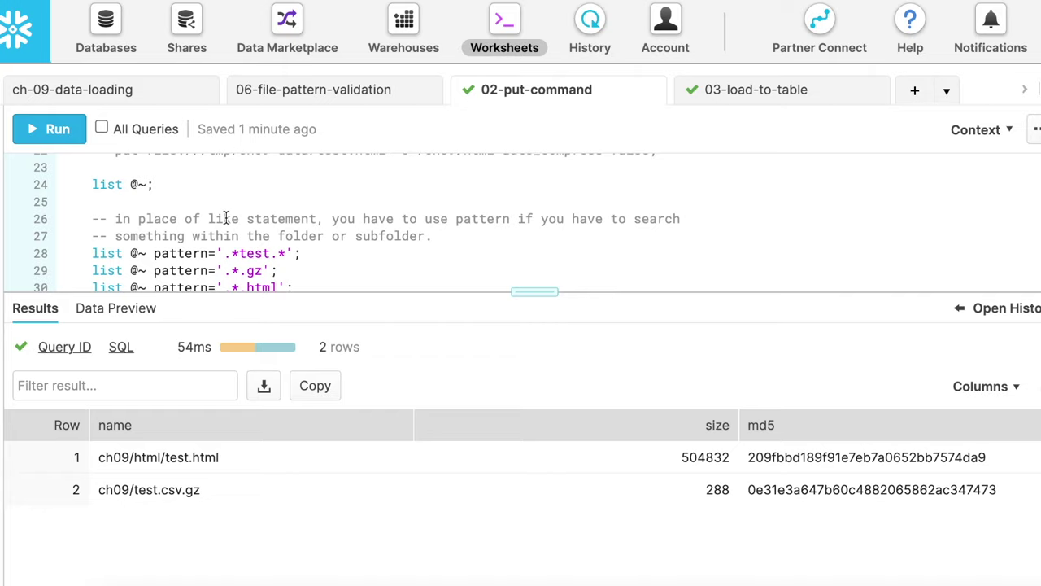
{"action": "scroll", "coordinate": [226, 218], "scroll_direction": "down", "scroll_amount": 2}
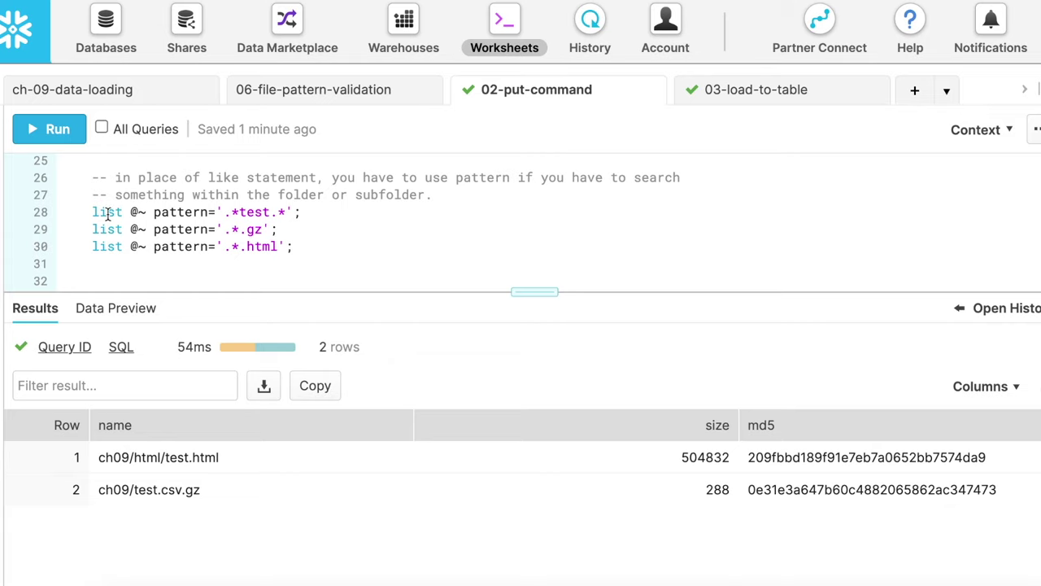
{"action": "left_click", "coordinate": [106, 212]}
{"action": "left_click", "coordinate": [41, 128]}
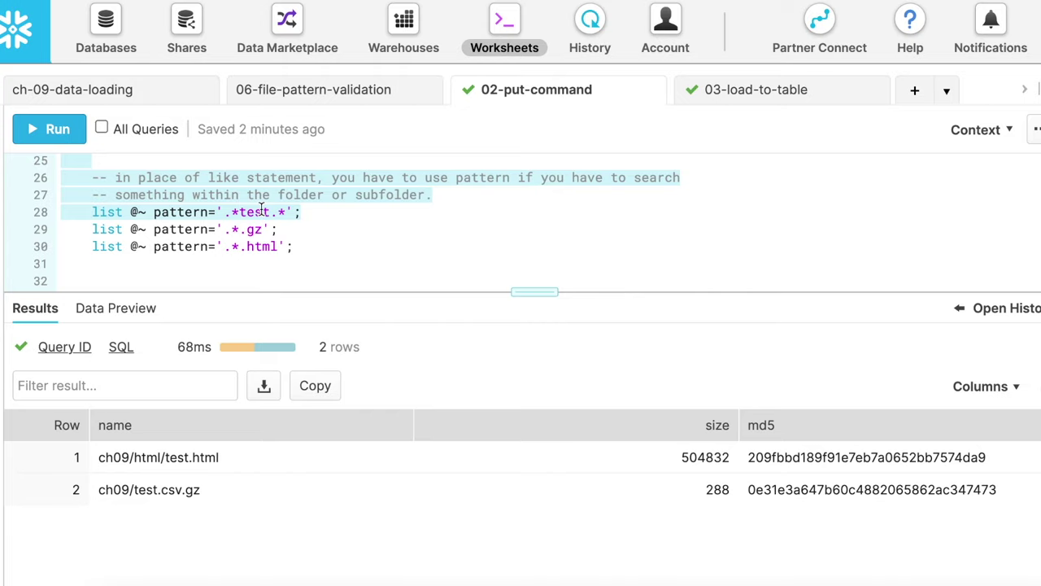
{"action": "left_click", "coordinate": [92, 231]}
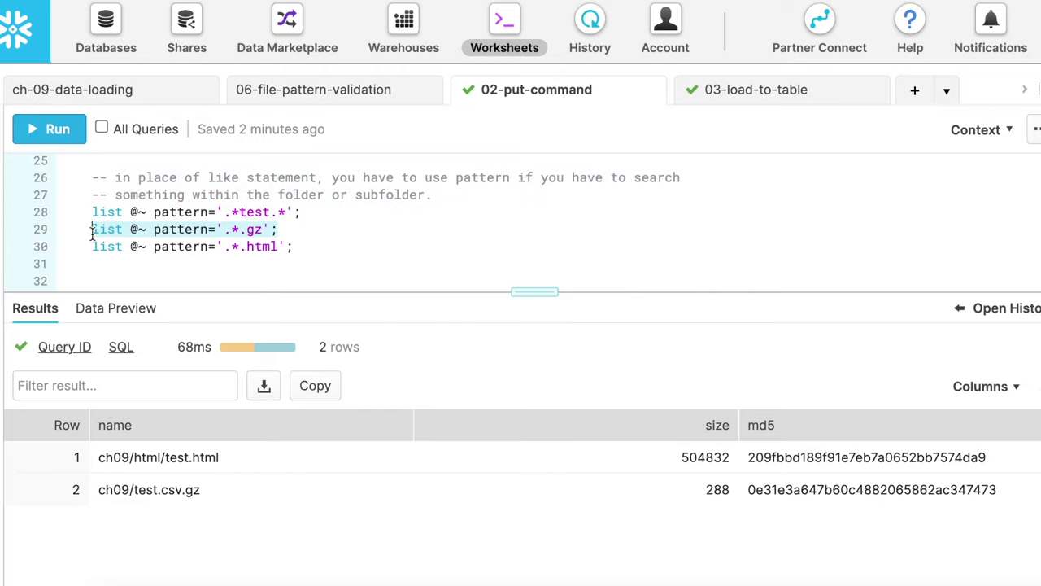
{"action": "left_click", "coordinate": [46, 128]}
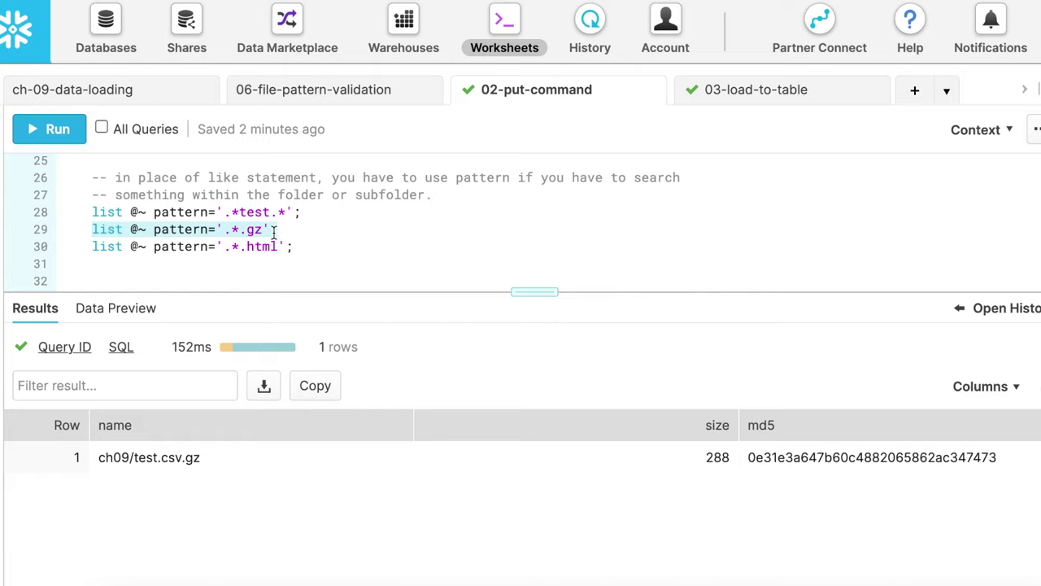
{"action": "triple_click", "coordinate": [187, 247]}
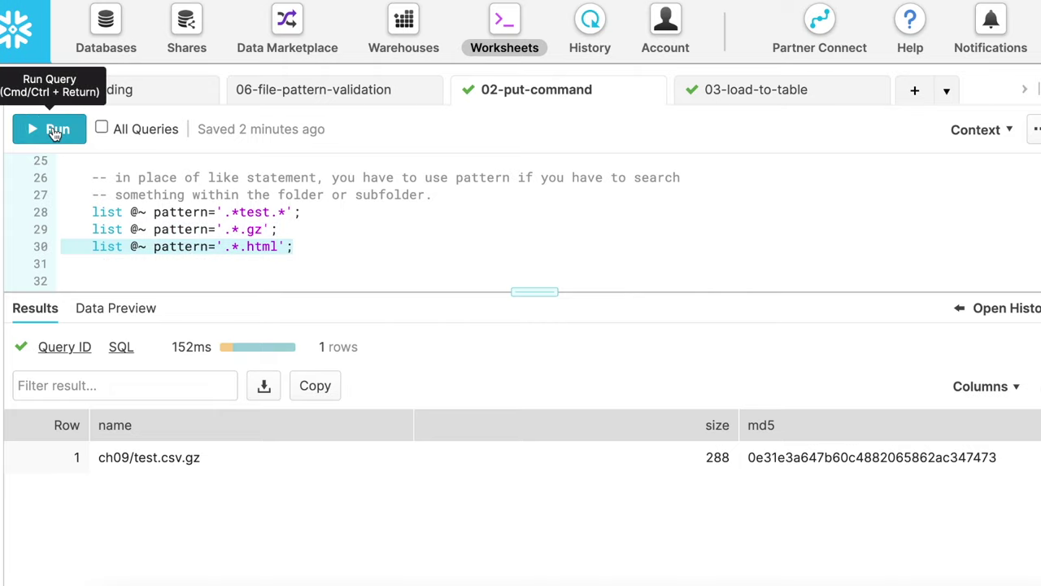
{"action": "left_click", "coordinate": [54, 131]}
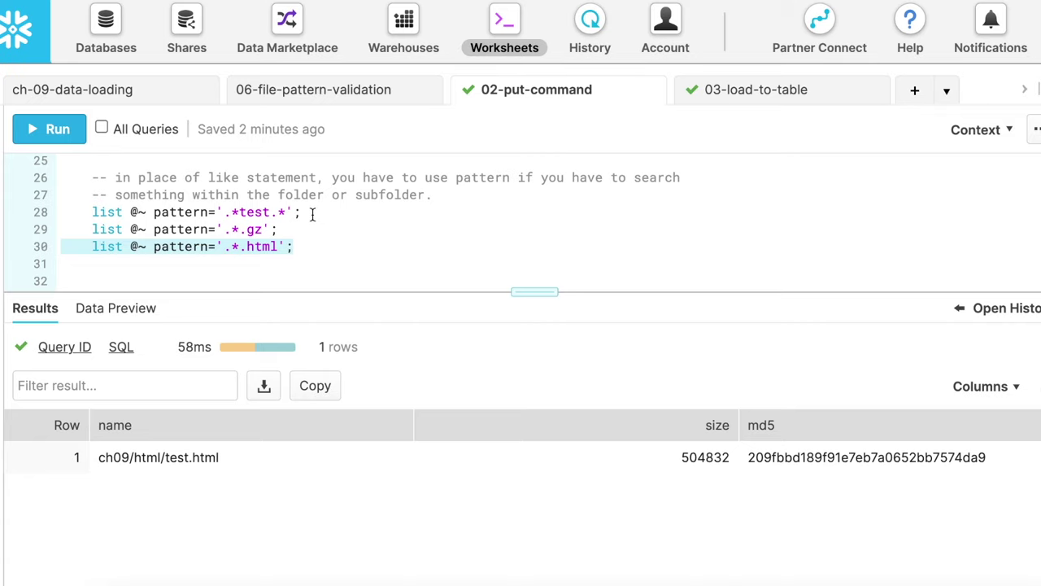
- Copy the put command that uploads test.csv to the table stage folder @%customer/ch09/ and run it in SnowSQL
{"action": "scroll", "coordinate": [312, 214], "scroll_direction": "down", "scroll_amount": 5}
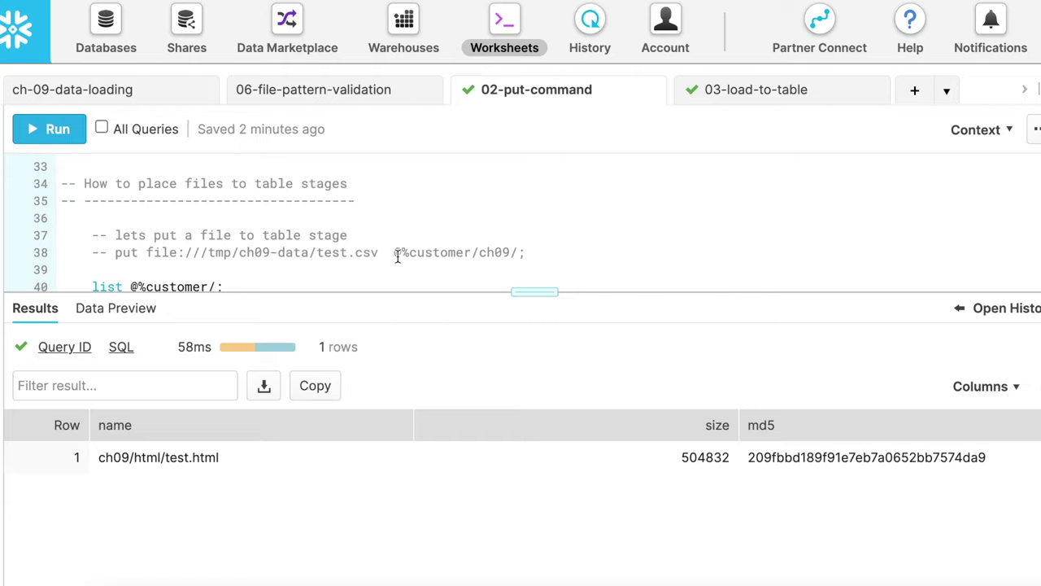
{"action": "left_click_drag", "start_coordinate": [402, 253], "coordinate": [410, 253]}
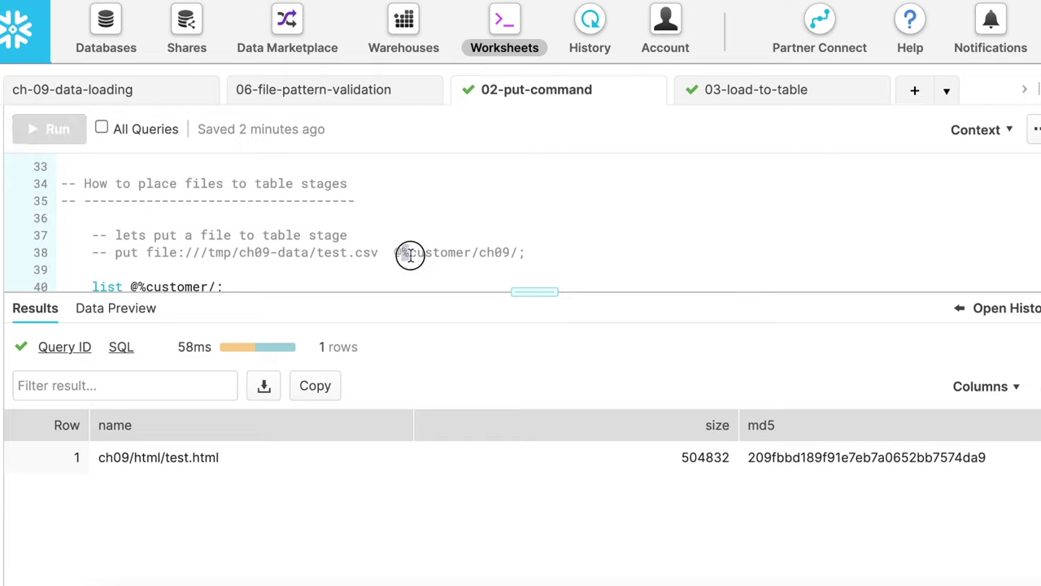
{"action": "double_click", "coordinate": [425, 253]}
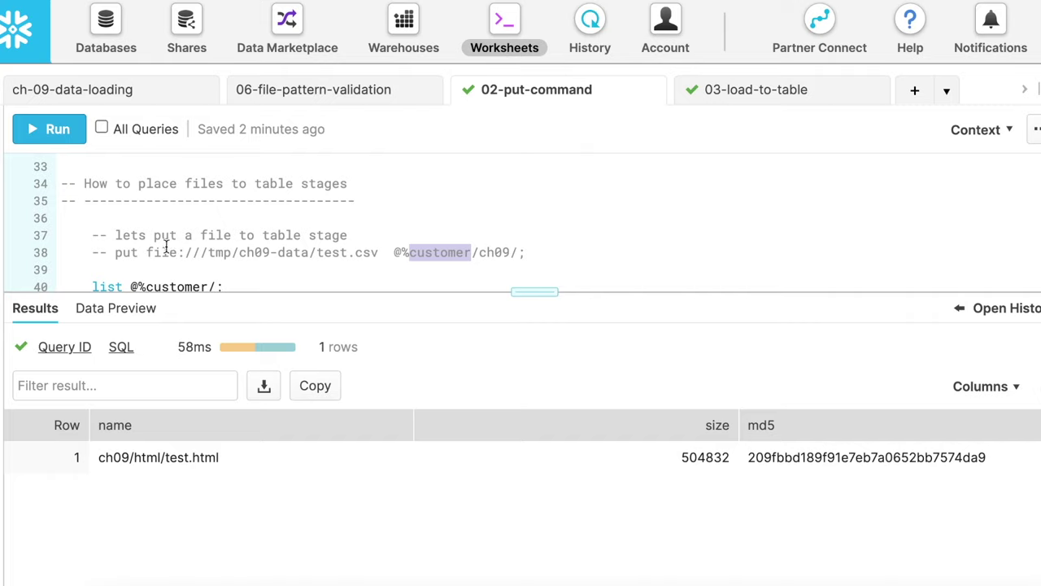
{"action": "left_click_drag", "start_coordinate": [115, 252], "coordinate": [536, 252]}
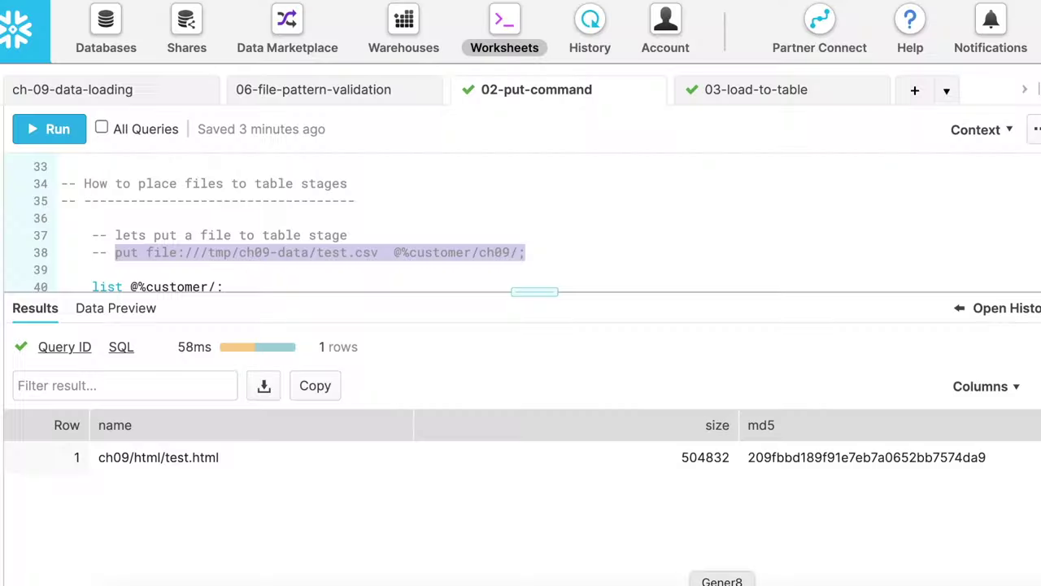
- List the customer table stage's files with list @%customer/; and its folder with list @%customer/ch09/;
{"action": "scroll", "coordinate": [317, 242], "scroll_direction": "down", "scroll_amount": 1}
{"action": "left_click_drag", "start_coordinate": [93, 247], "coordinate": [221, 248]}
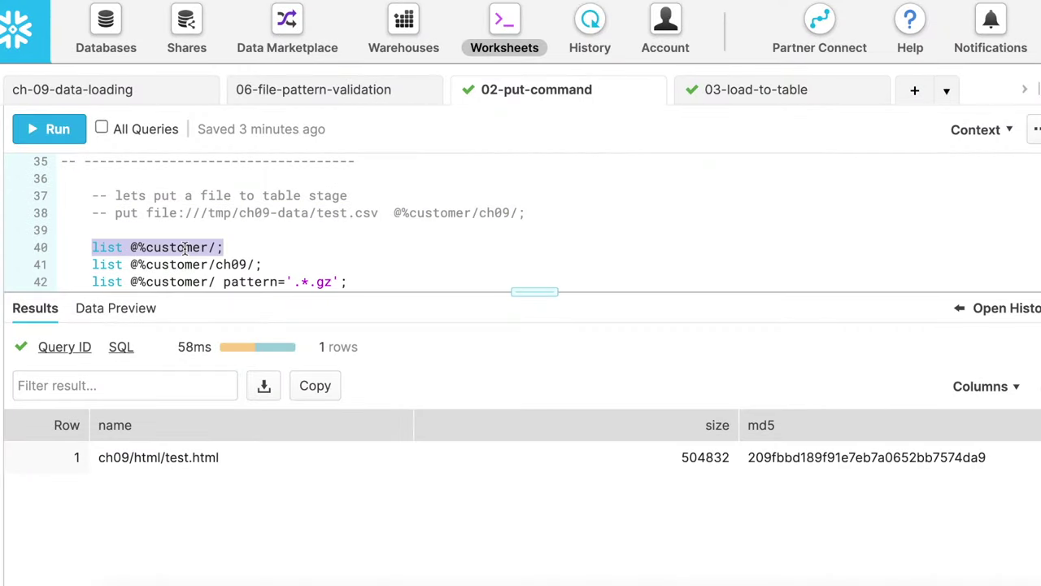
{"action": "left_click", "coordinate": [49, 128]}
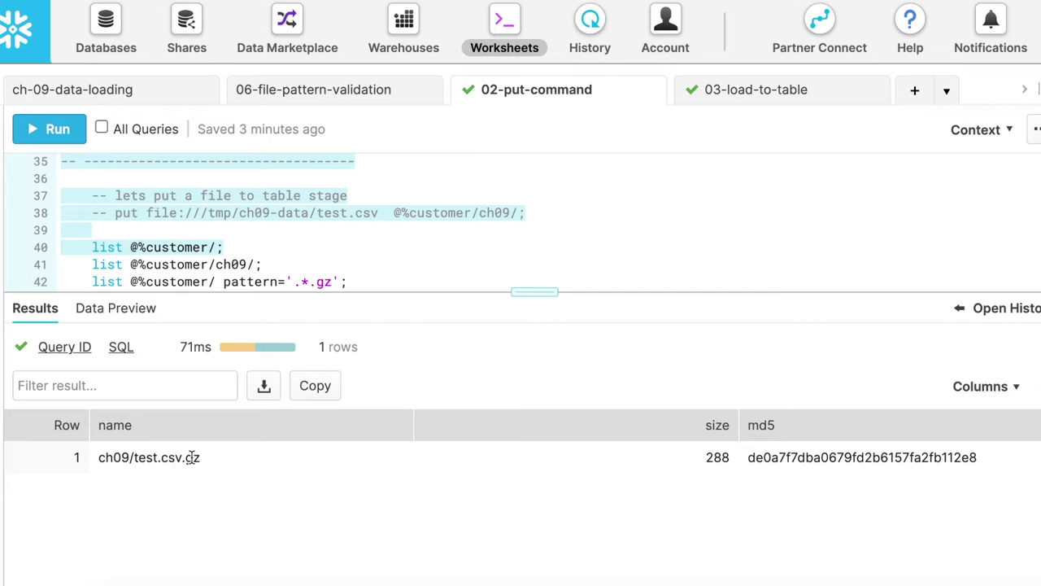
{"action": "scroll", "coordinate": [220, 261], "scroll_direction": "down", "scroll_amount": 1}
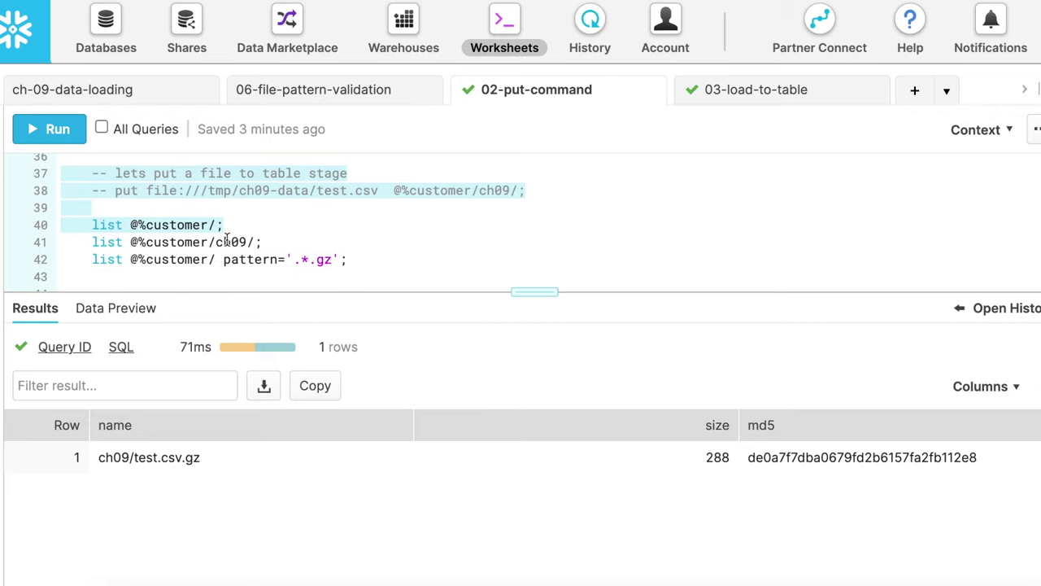
{"action": "left_click", "coordinate": [231, 241]}
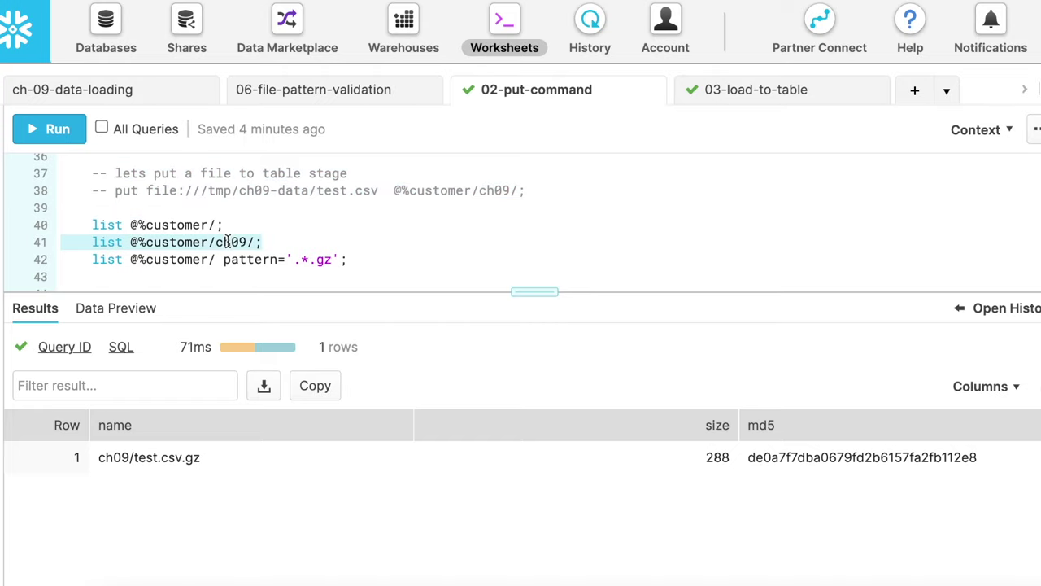
{"action": "left_click", "coordinate": [66, 138]}
{"action": "scroll", "coordinate": [452, 213], "scroll_direction": "down", "scroll_amount": 1}
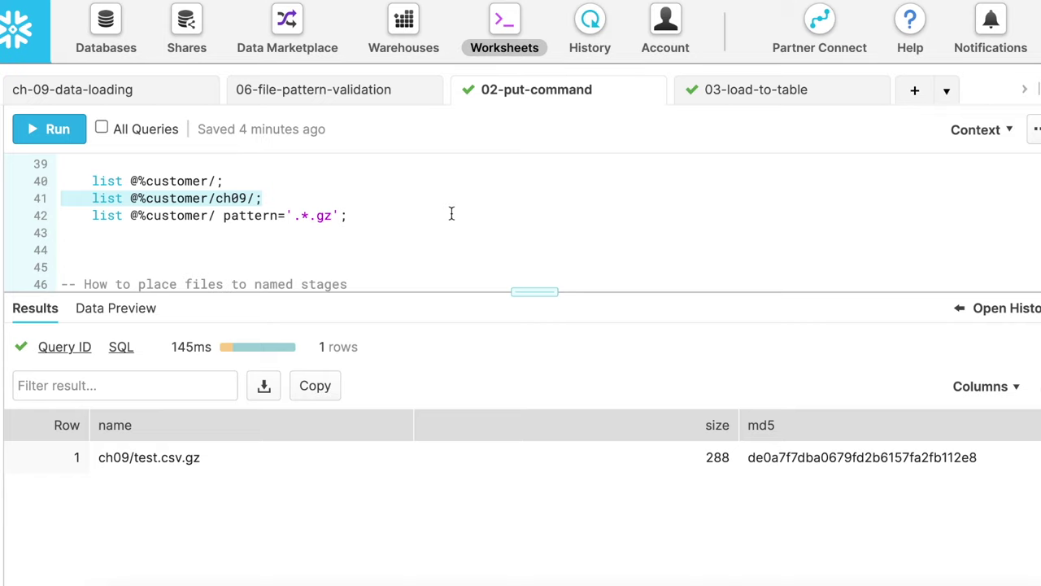
{"action": "scroll", "coordinate": [452, 213], "scroll_direction": "down", "scroll_amount": 2}
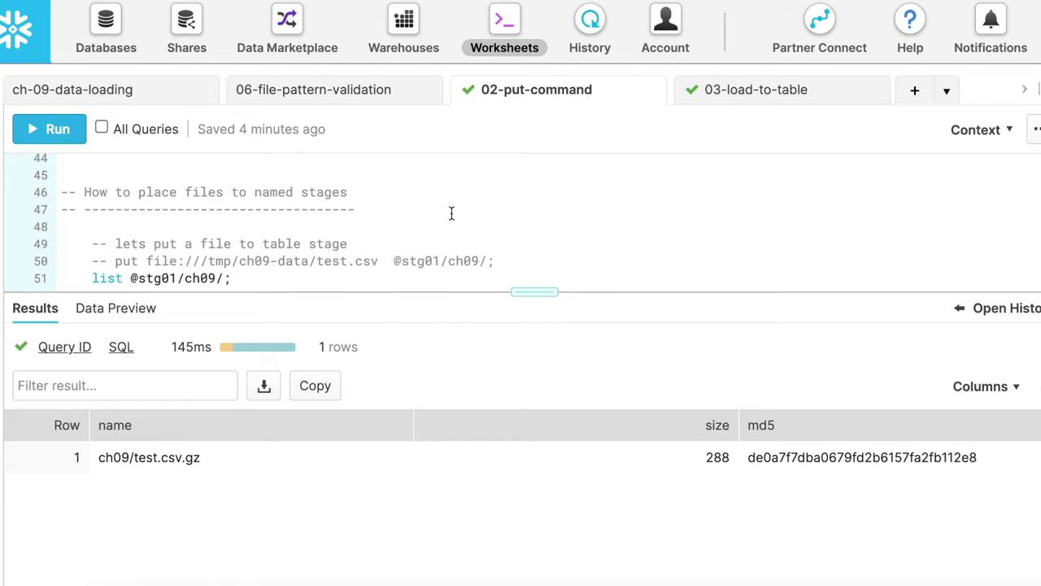
{"action": "scroll", "coordinate": [450, 214], "scroll_direction": "down", "scroll_amount": 3}
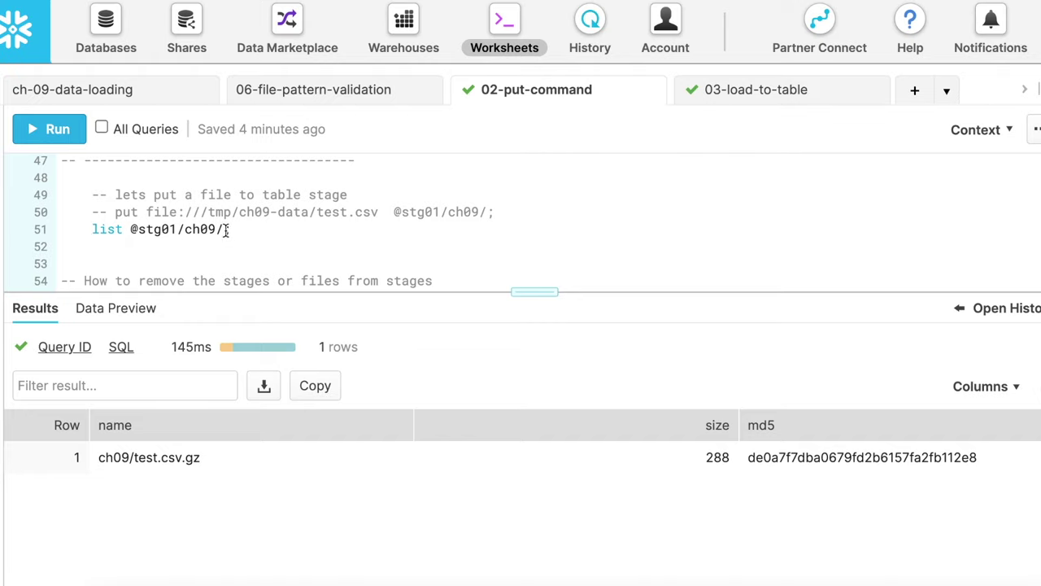
{"action": "left_click", "coordinate": [51, 128]}
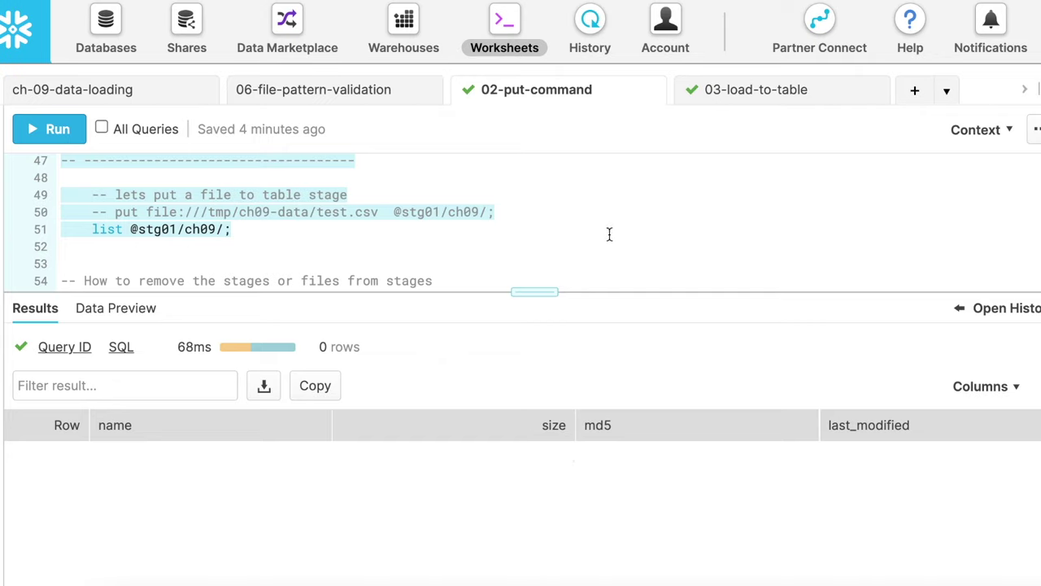
{"action": "scroll", "coordinate": [608, 234], "scroll_direction": "down", "scroll_amount": 2}
{"action": "scroll", "coordinate": [609, 234], "scroll_direction": "up", "scroll_amount": 1}
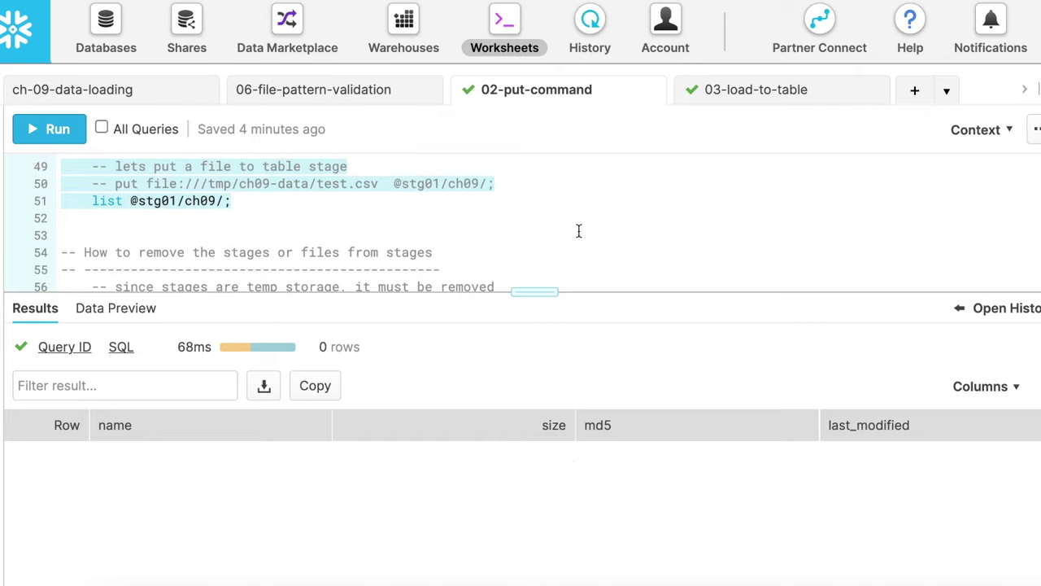
{"action": "left_click_drag", "start_coordinate": [115, 183], "coordinate": [512, 189]}
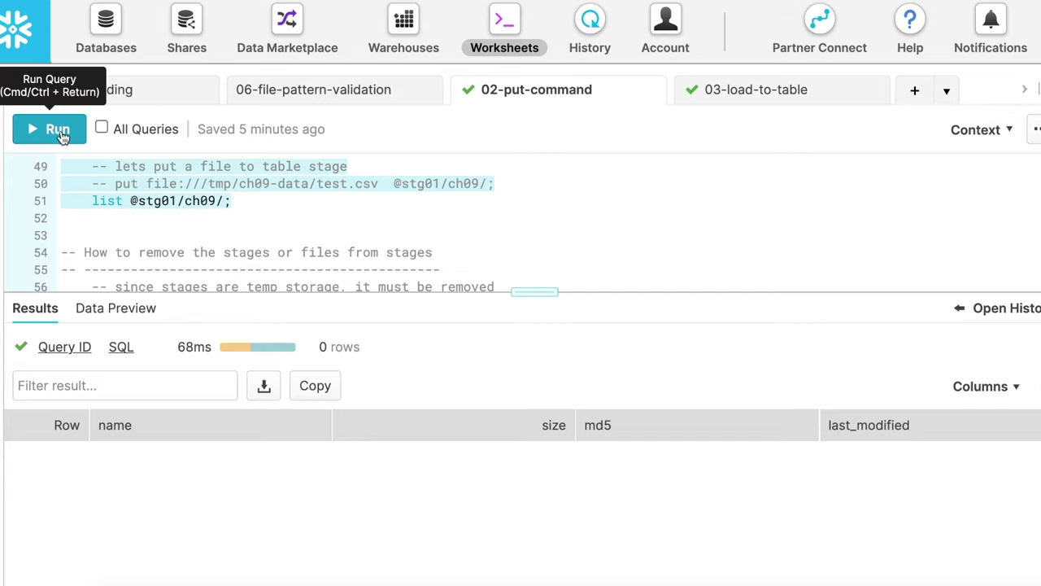
{"action": "left_click", "coordinate": [69, 137]}
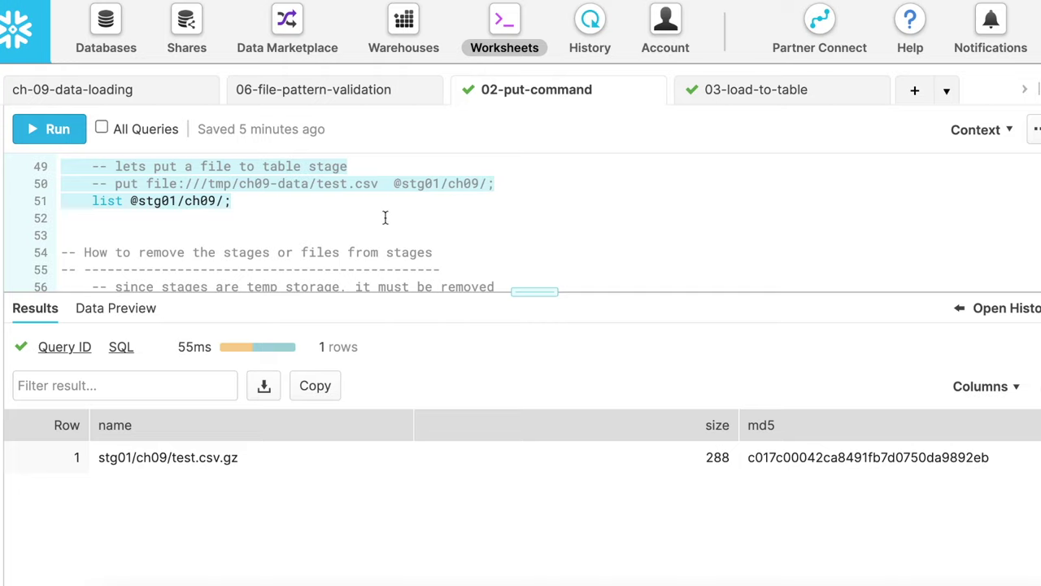
- Terminate the statement remove @~/ch09/ with a semicolon and run it to clear the user stage folder
{"action": "scroll", "coordinate": [385, 217], "scroll_direction": "down", "scroll_amount": 1}
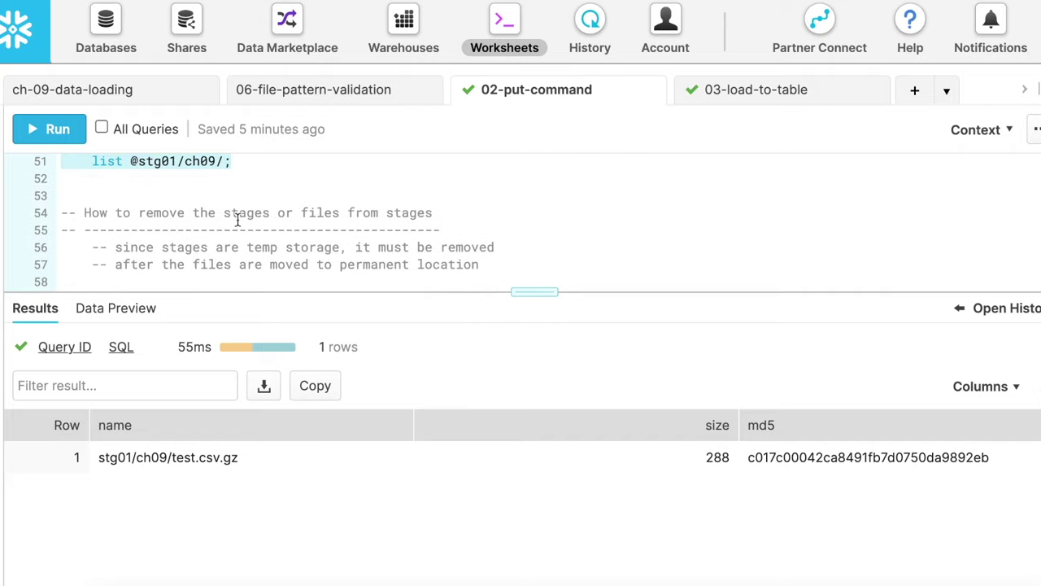
{"action": "scroll", "coordinate": [268, 247], "scroll_direction": "down", "scroll_amount": 1}
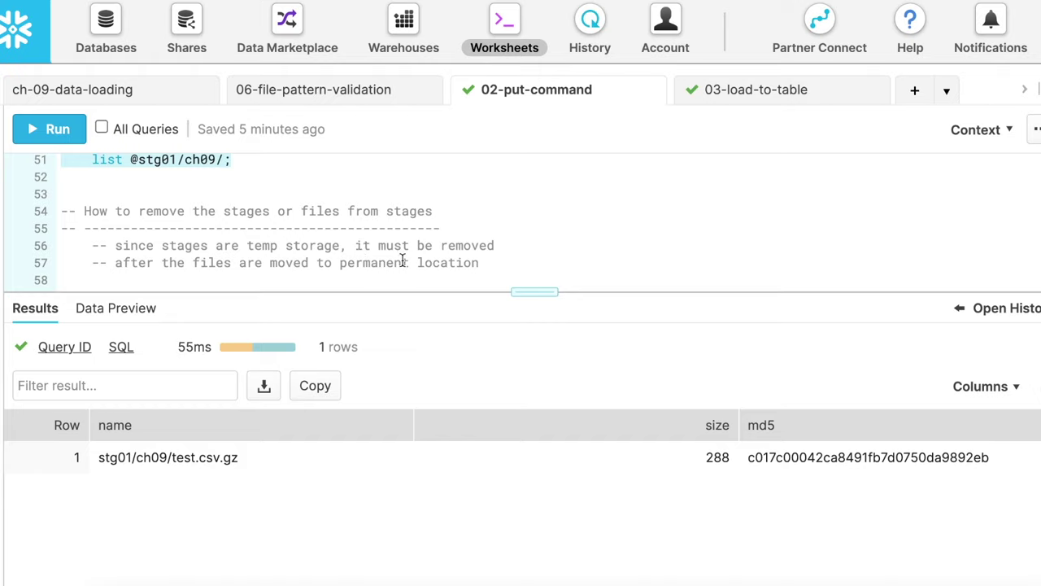
{"action": "scroll", "coordinate": [525, 257], "scroll_direction": "down", "scroll_amount": 2}
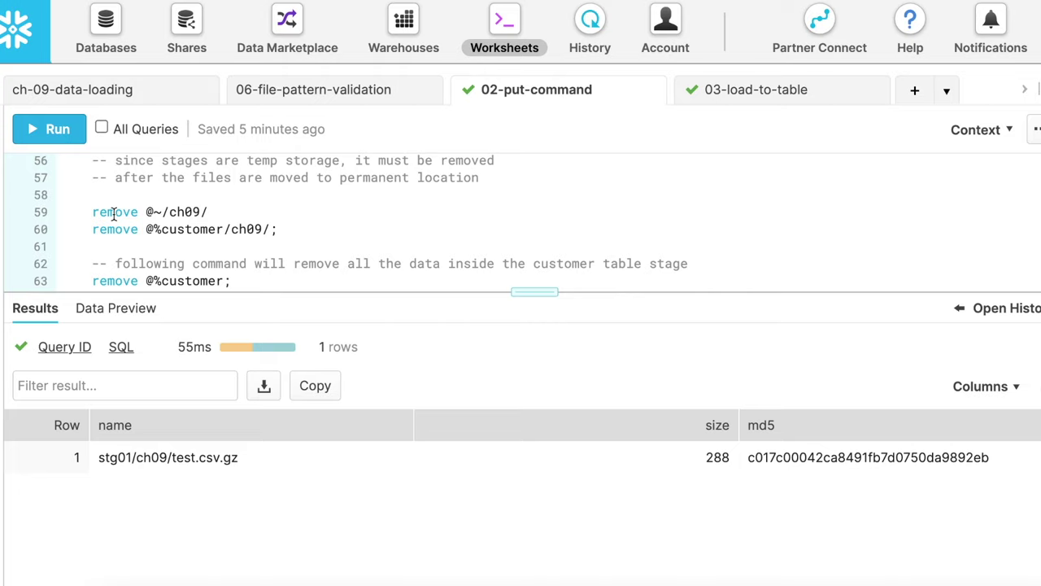
{"action": "left_click", "coordinate": [210, 212]}
{"action": "type", "text": ";"}
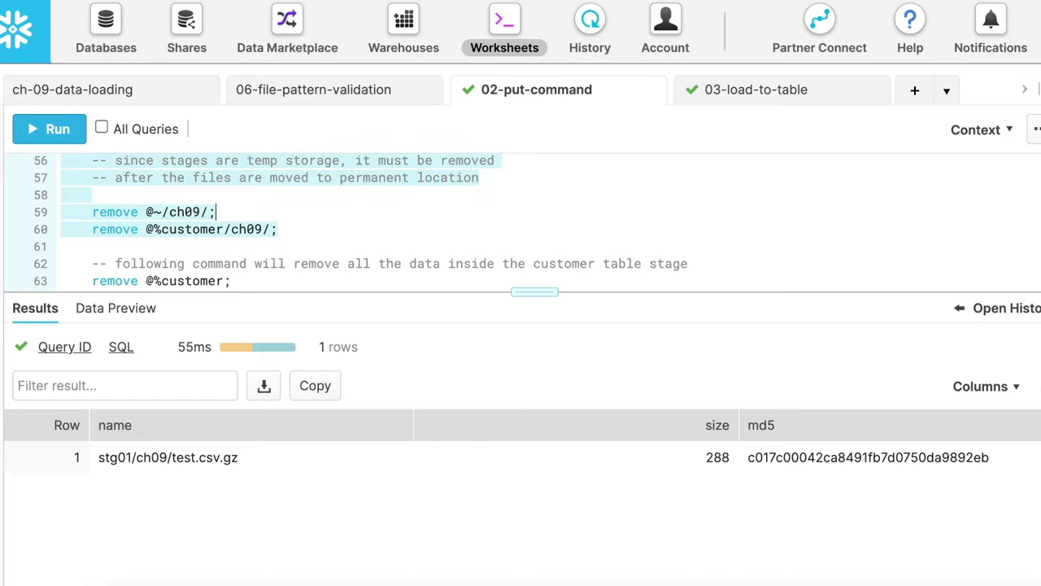
{"action": "left_click", "coordinate": [51, 128]}
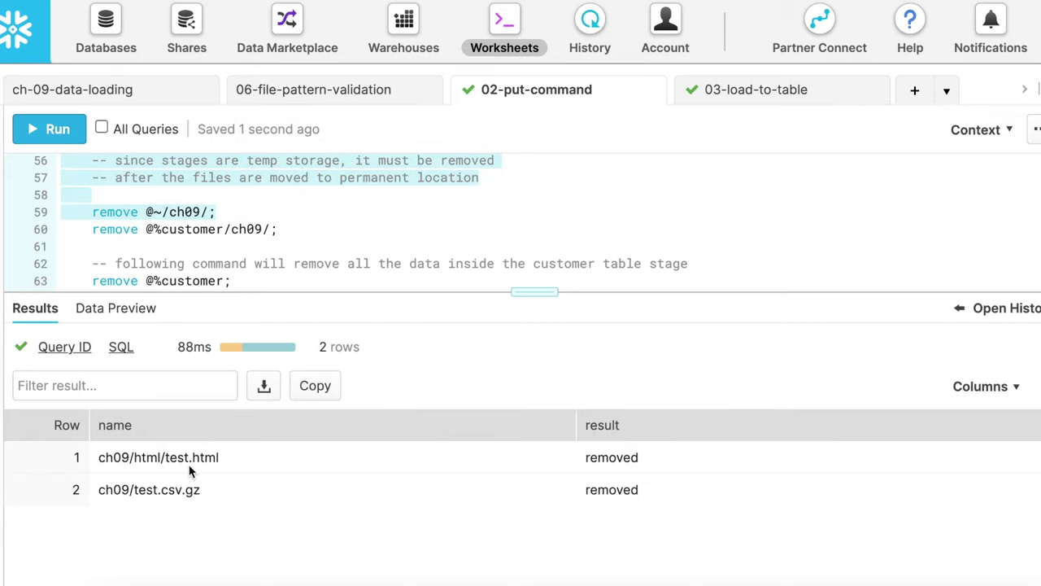
- Run remove @%customer/ch09/; to clear the table stage folder, and remove @%customer; to empty the whole customer table stage
{"action": "left_click", "coordinate": [188, 230]}
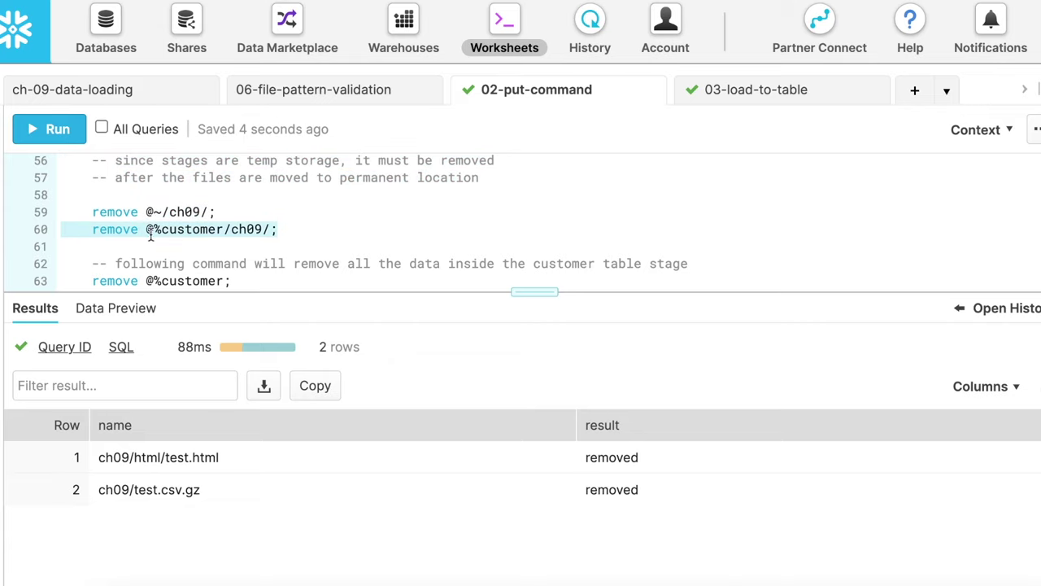
{"action": "left_click", "coordinate": [68, 139]}
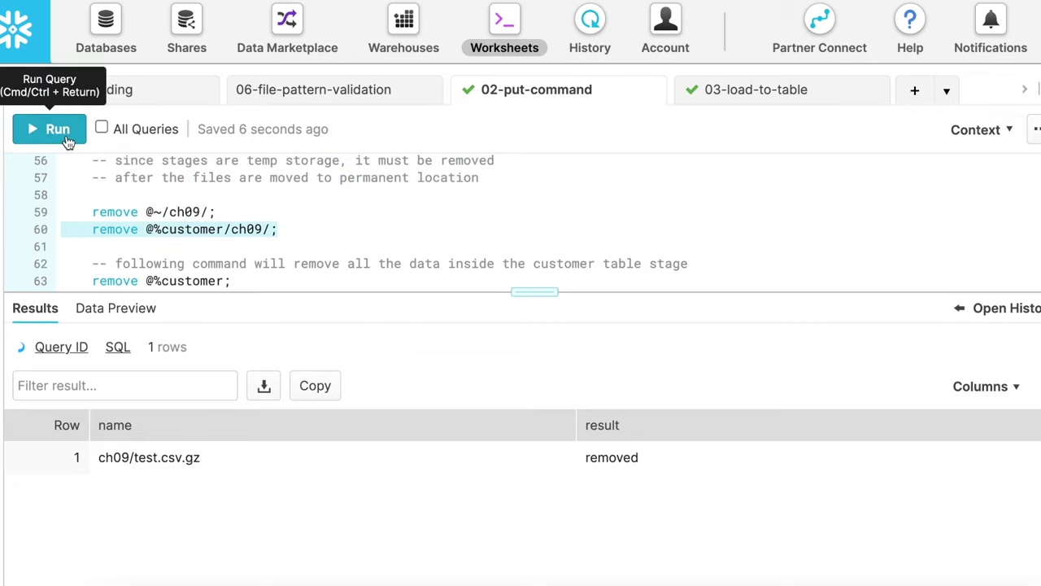
{"action": "scroll", "coordinate": [187, 249], "scroll_direction": "down", "scroll_amount": 1}
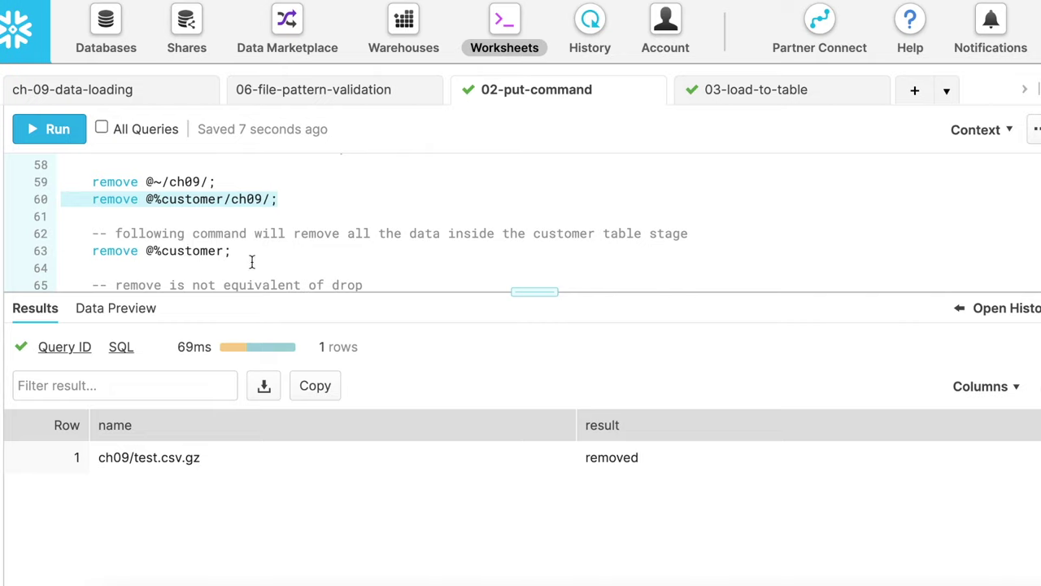
{"action": "left_click", "coordinate": [224, 253]}
{"action": "left_click", "coordinate": [61, 137]}
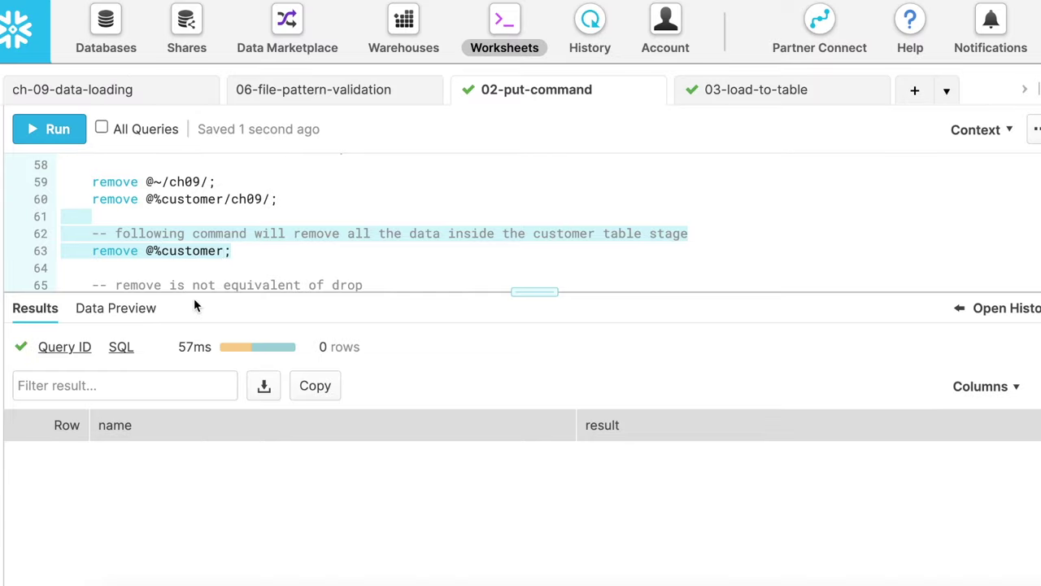
- Try to drop the customer table stage with drop stage @%customer;, keeping the statement as written
{"action": "scroll", "coordinate": [314, 218], "scroll_direction": "down", "scroll_amount": 2}
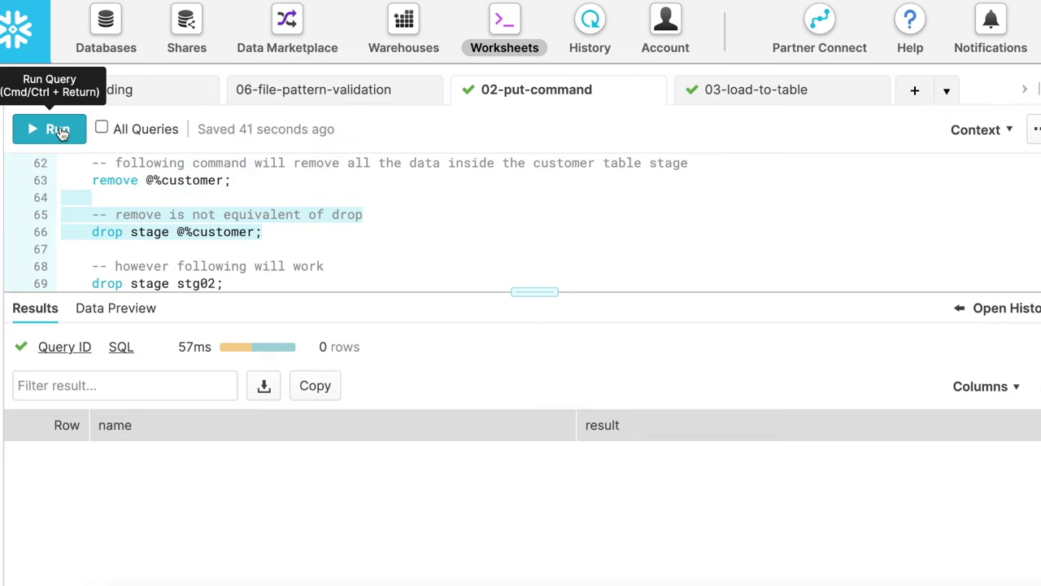
{"action": "left_click", "coordinate": [49, 129]}
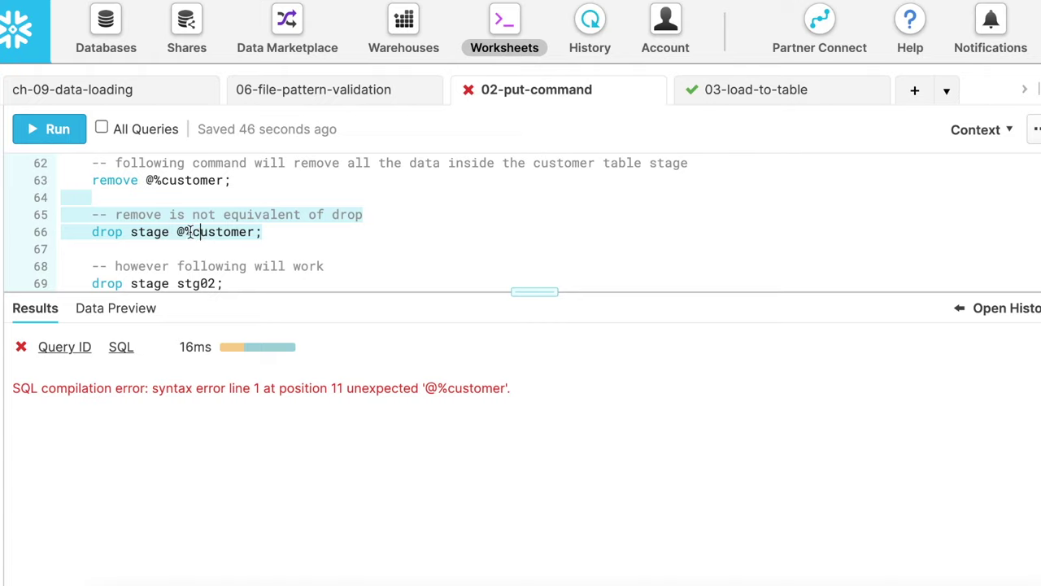
{"action": "key", "text": "BackSpace"}
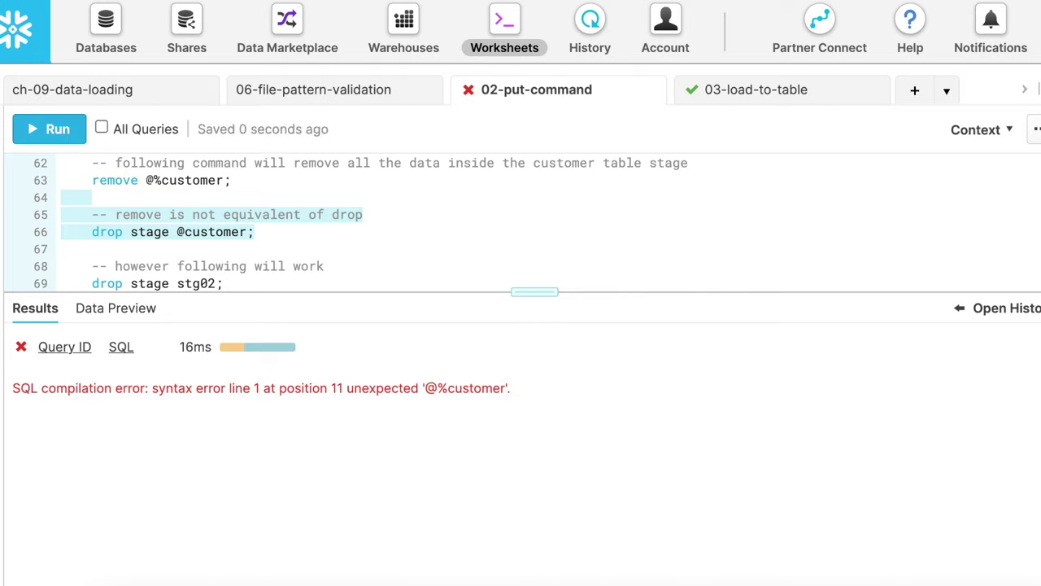
{"action": "type", "text": "%"}
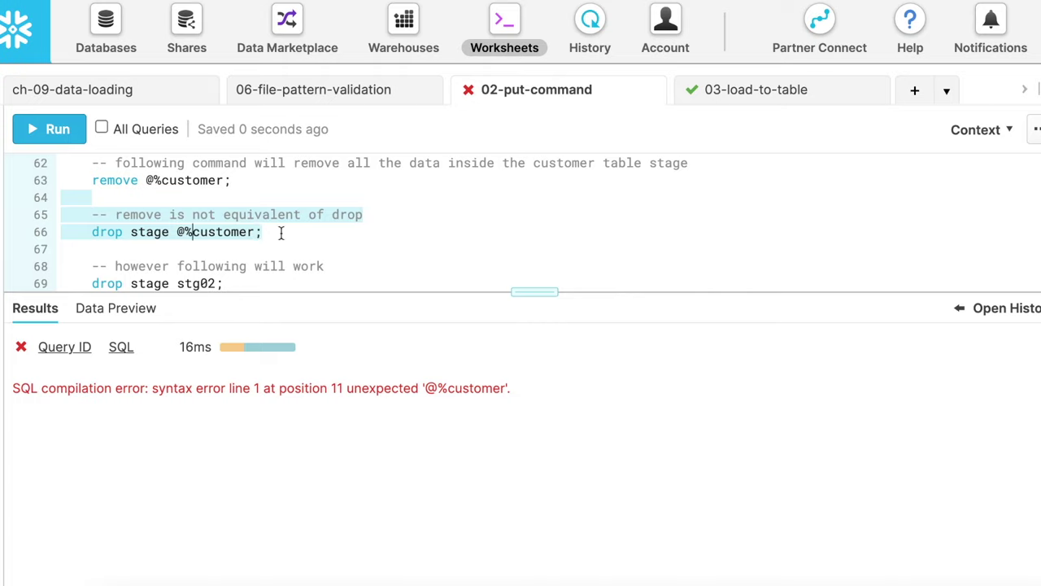
- Try to drop the named stage by running drop stage stg02;
{"action": "scroll", "coordinate": [281, 233], "scroll_direction": "down", "scroll_amount": 2}
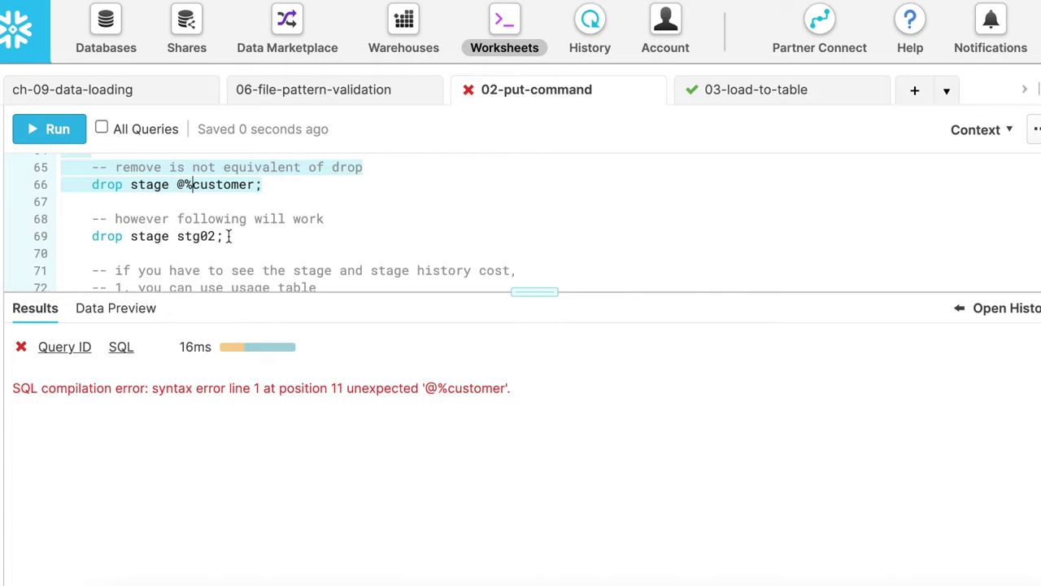
{"action": "left_click", "coordinate": [192, 236]}
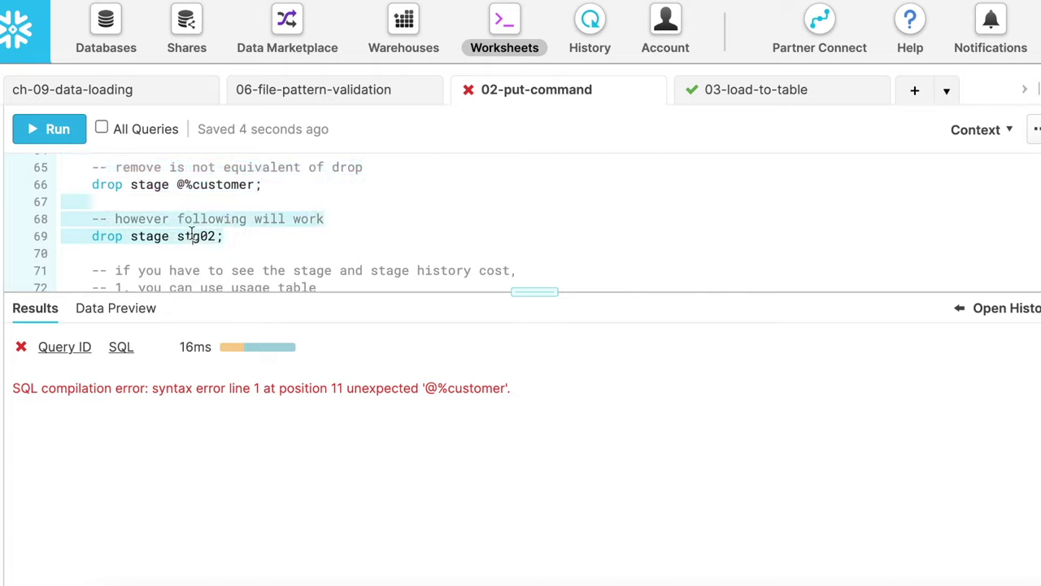
{"action": "left_click", "coordinate": [65, 138]}
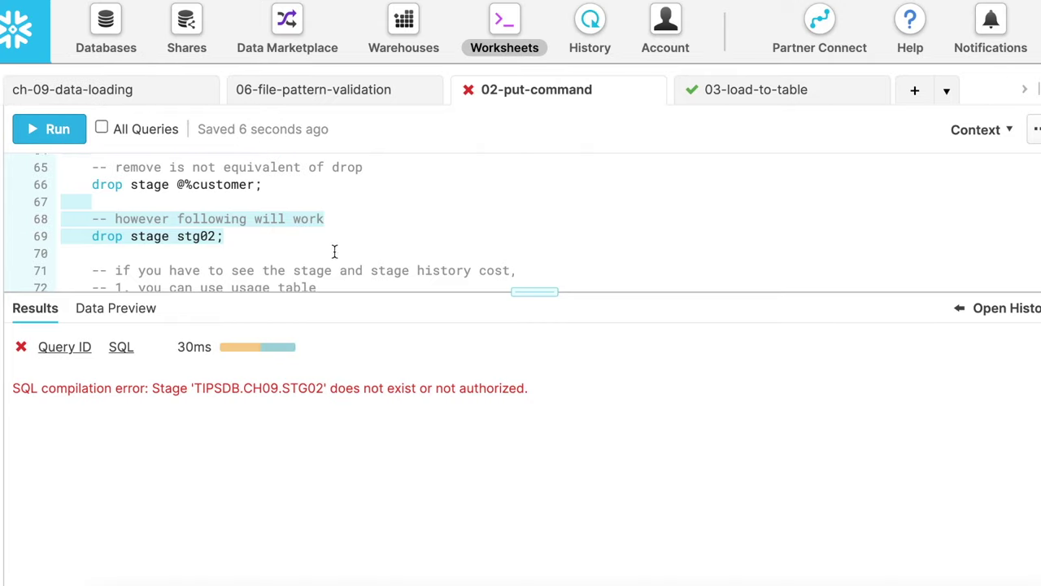
- Add use role accountadmin; below the stage history cost comments and run it to switch the role
{"action": "scroll", "coordinate": [333, 252], "scroll_direction": "down", "scroll_amount": 2}
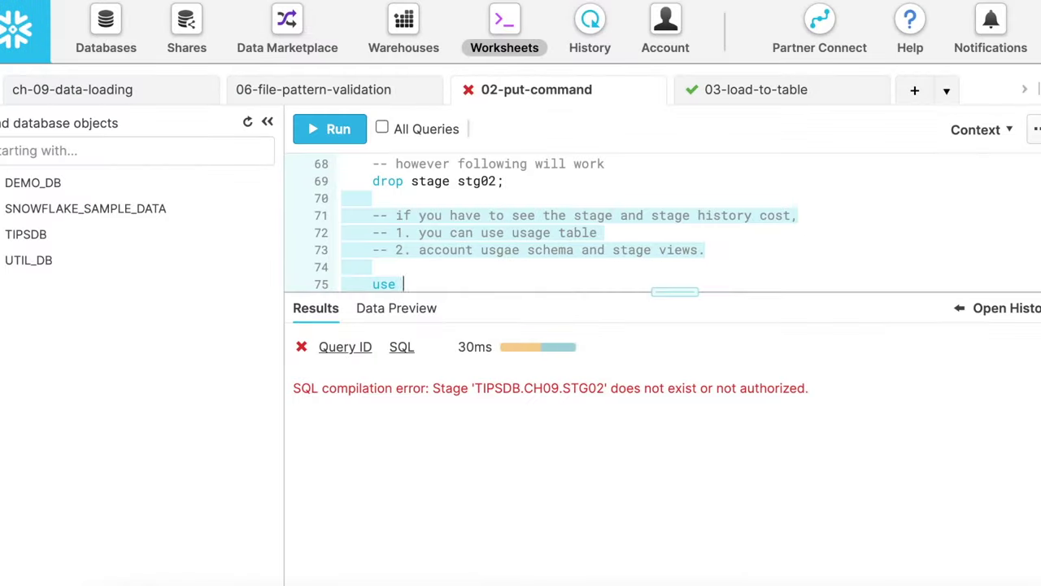
{"action": "type", "text": "role accountadmin;"}
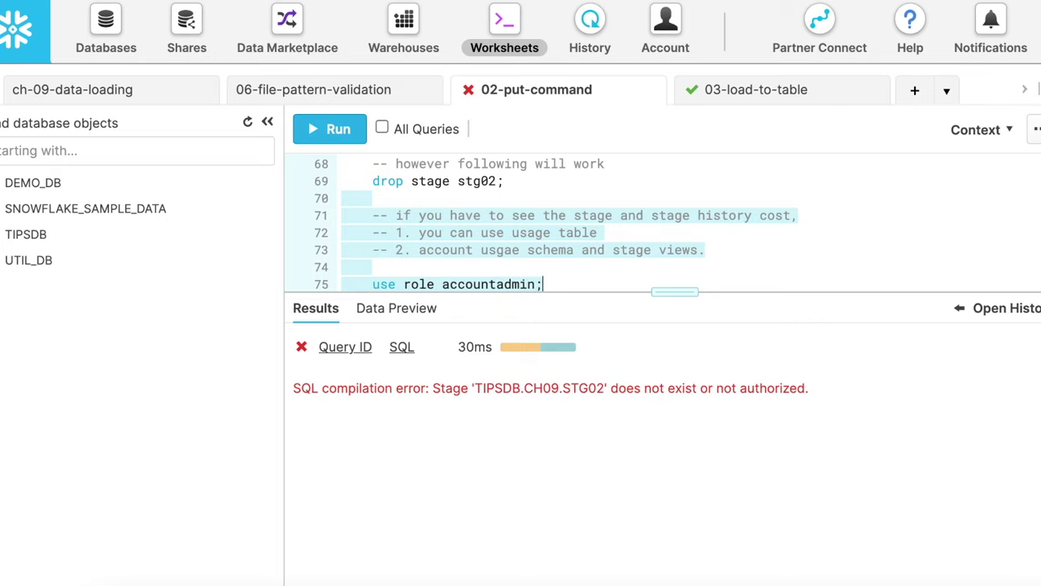
{"action": "key", "text": "ctrl+Return"}
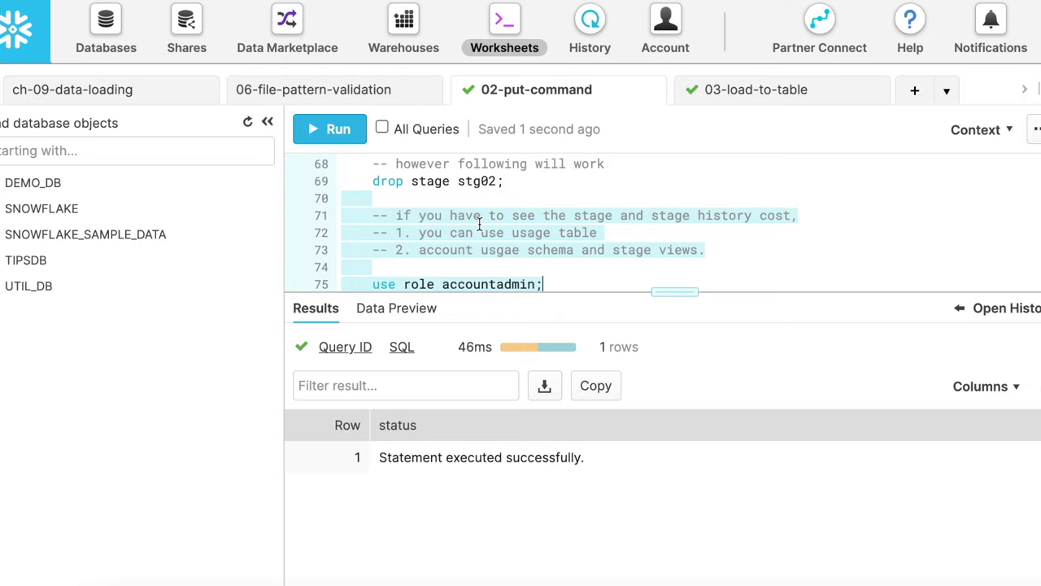
- Open the STAGES view in the ACCOUNT_USAGE schema of the SNOWFLAKE database to see its columns
{"action": "left_click", "coordinate": [27, 208]}
{"action": "left_click", "coordinate": [25, 237]}
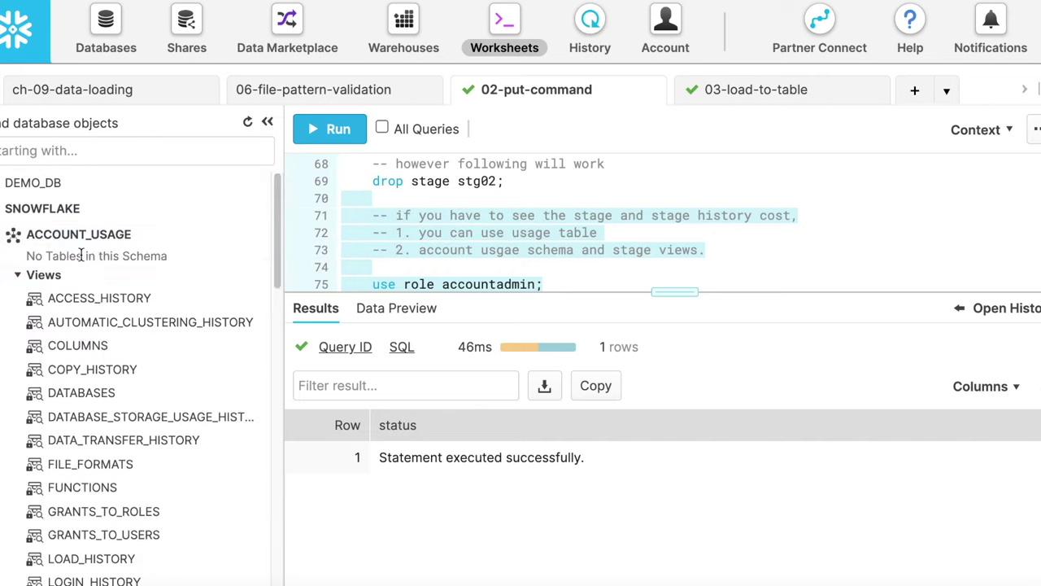
{"action": "scroll", "coordinate": [86, 353], "scroll_direction": "down", "scroll_amount": 1}
{"action": "scroll", "coordinate": [87, 358], "scroll_direction": "down", "scroll_amount": 2}
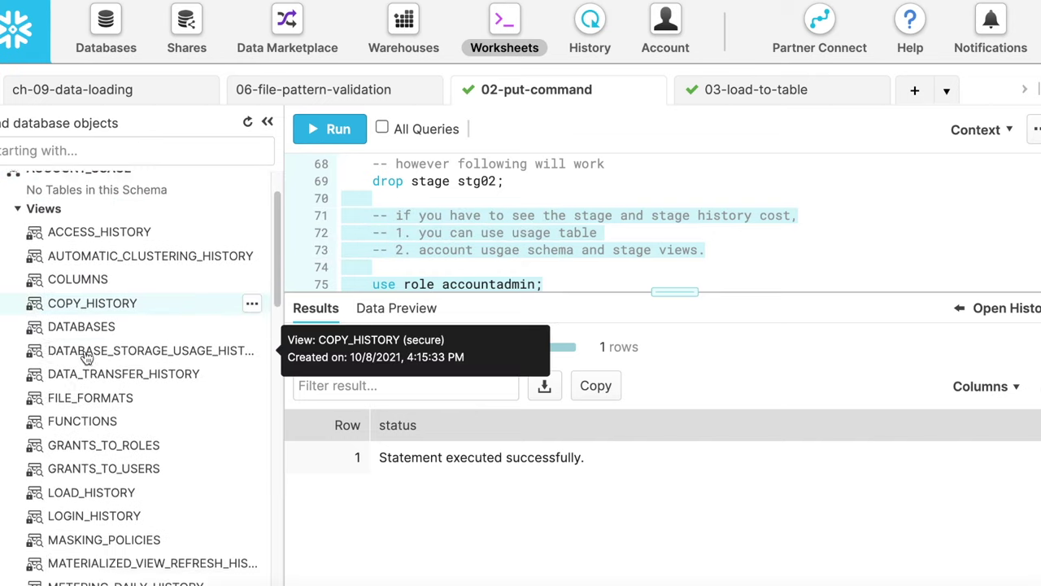
{"action": "scroll", "coordinate": [86, 355], "scroll_direction": "down", "scroll_amount": 2}
{"action": "scroll", "coordinate": [88, 424], "scroll_direction": "down", "scroll_amount": 5}
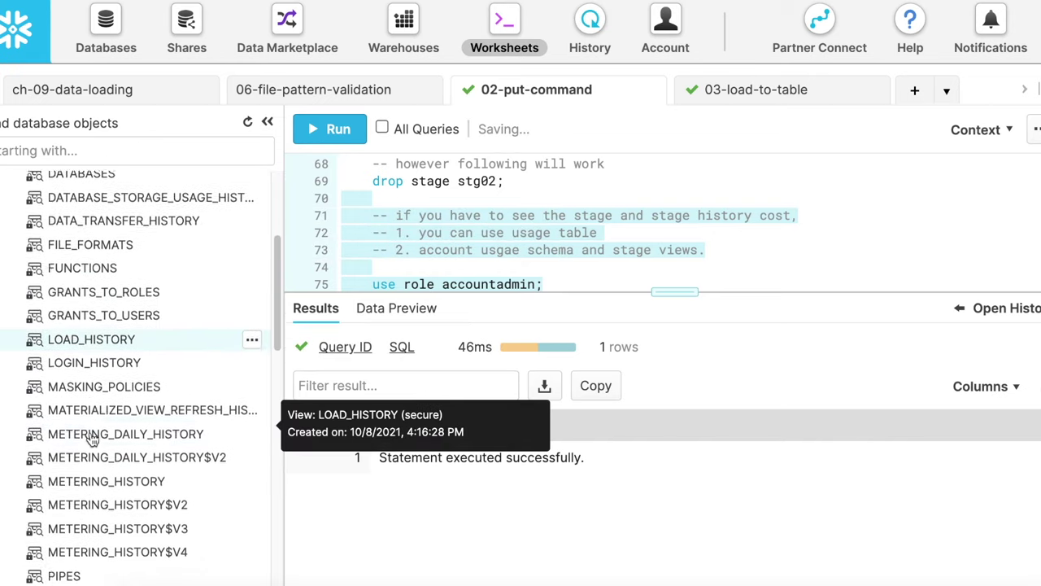
{"action": "scroll", "coordinate": [92, 438], "scroll_direction": "down", "scroll_amount": 15}
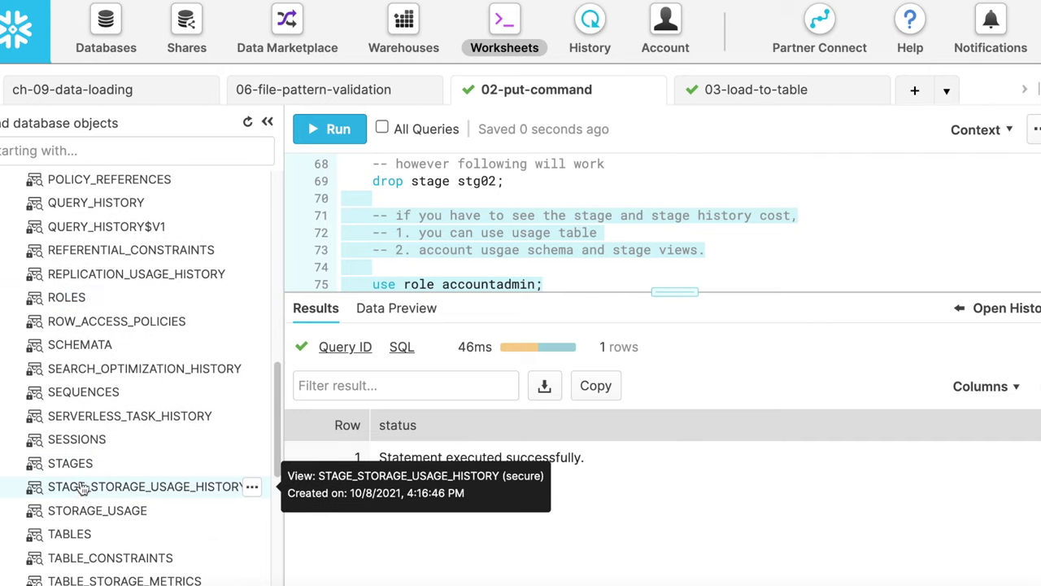
{"action": "left_click", "coordinate": [77, 468]}
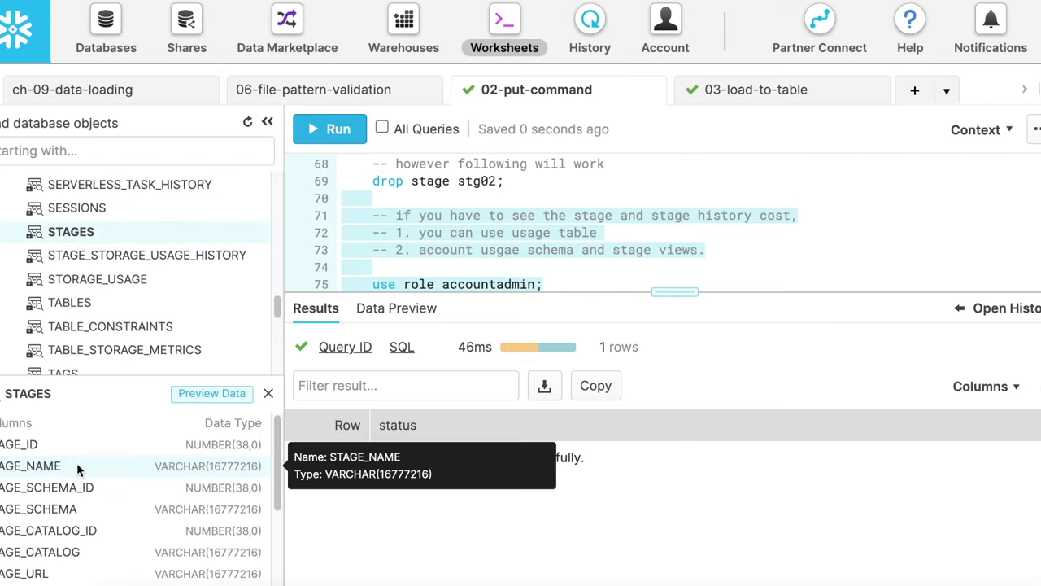
- Preview the data of the STAGES view and examine its stage type, owner, comment and creation date columns
{"action": "left_click", "coordinate": [215, 398]}
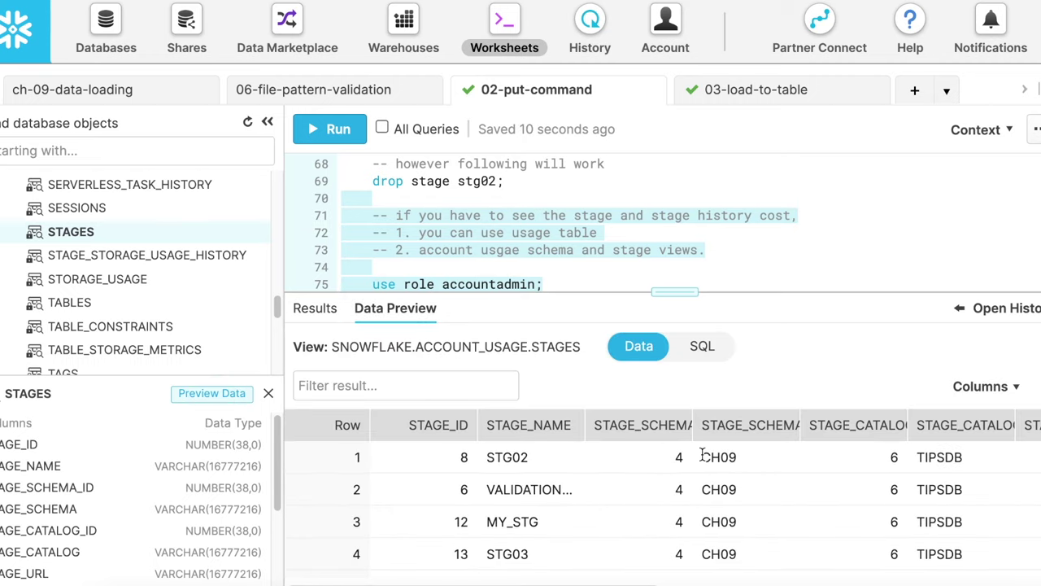
{"action": "scroll", "coordinate": [802, 535], "scroll_direction": "right", "scroll_amount": 10}
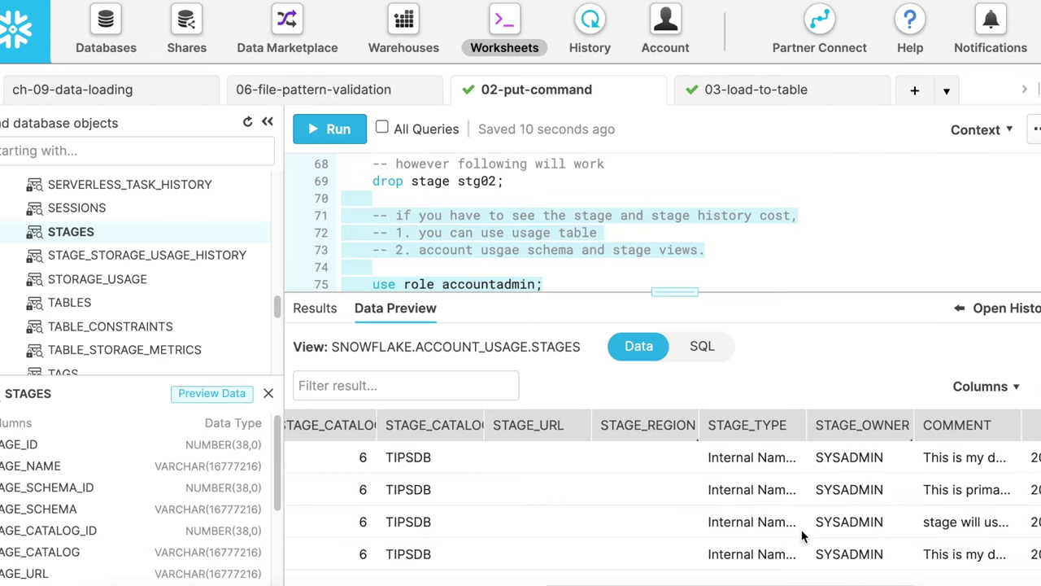
{"action": "scroll", "coordinate": [802, 535], "scroll_direction": "right", "scroll_amount": 2}
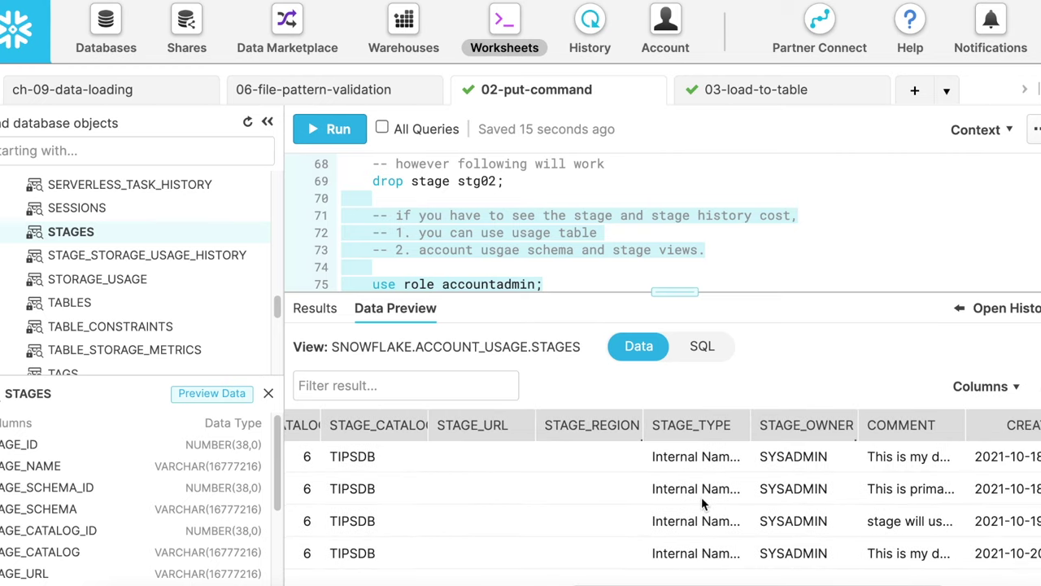
{"action": "scroll", "coordinate": [701, 503], "scroll_direction": "right", "scroll_amount": 6}
{"action": "scroll", "coordinate": [701, 503], "scroll_direction": "down", "scroll_amount": 1}
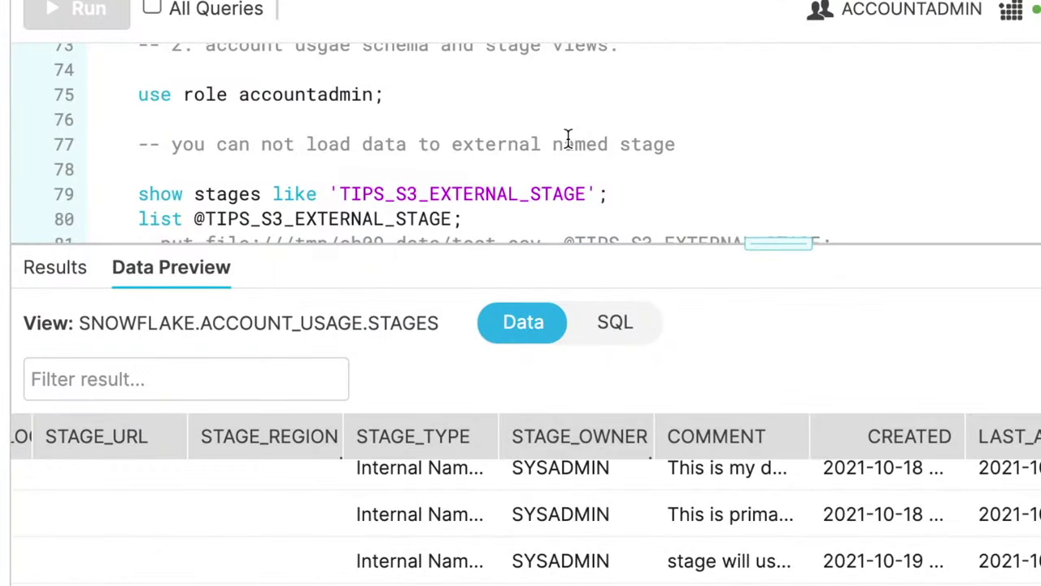
{"action": "scroll", "coordinate": [521, 512], "scroll_direction": "left", "scroll_amount": 3}
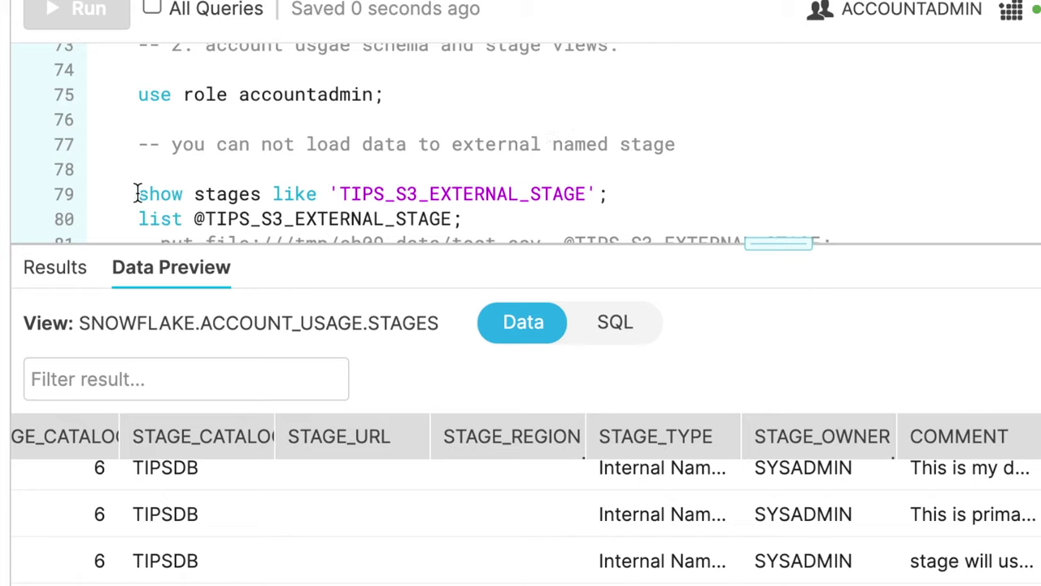
{"action": "left_click_drag", "start_coordinate": [135, 193], "coordinate": [632, 201]}
{"action": "key", "text": "ctrl+Return"}
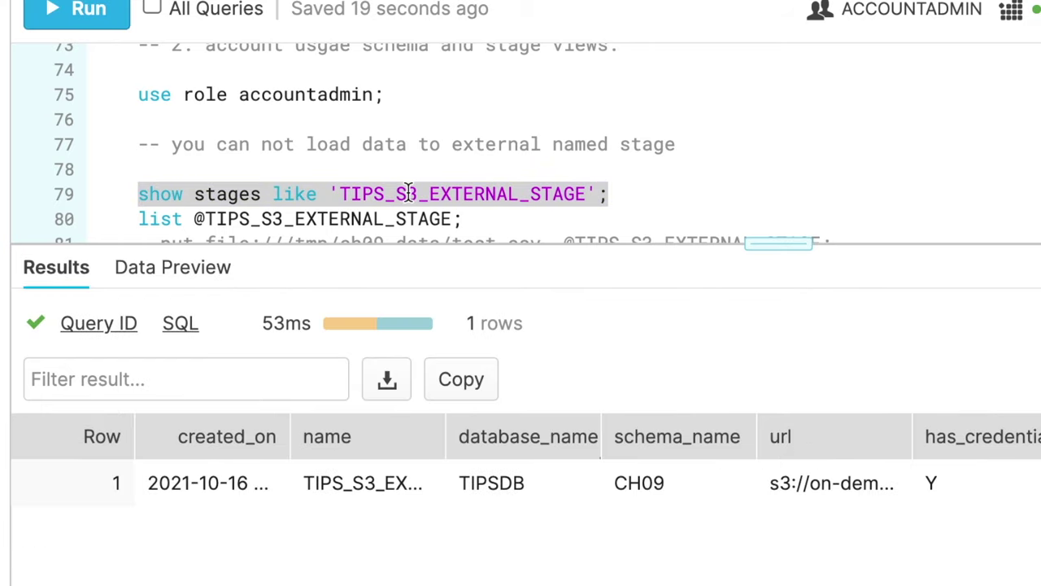
{"action": "scroll", "coordinate": [665, 190], "scroll_direction": "down", "scroll_amount": 1}
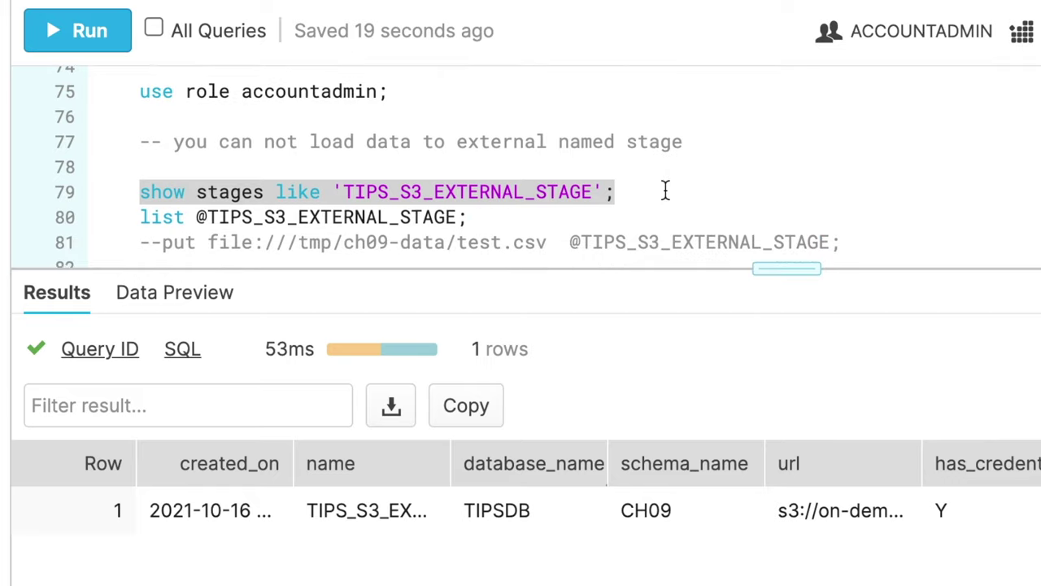
{"action": "left_click", "coordinate": [345, 216]}
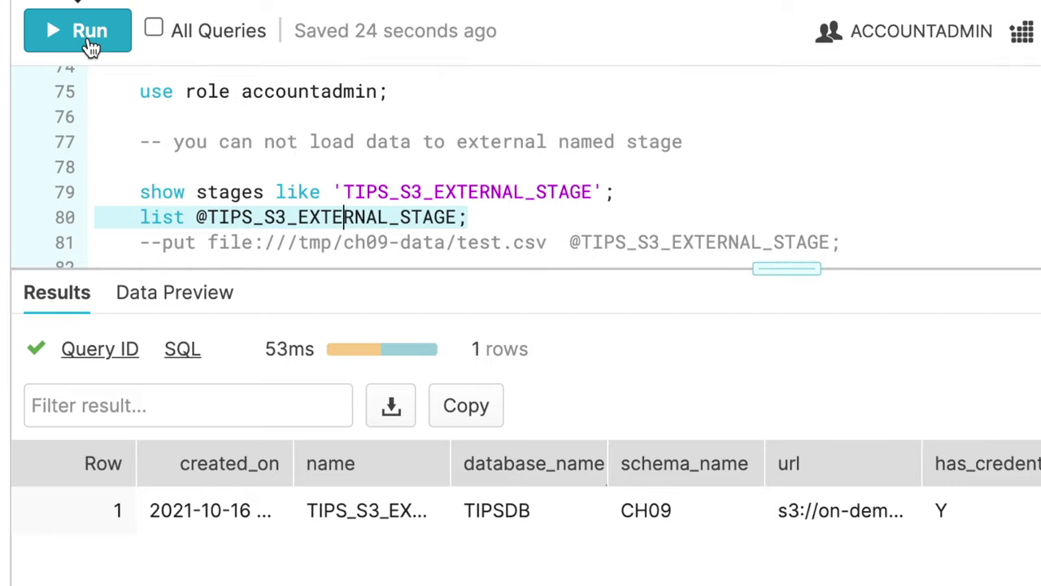
{"action": "left_click", "coordinate": [90, 45]}
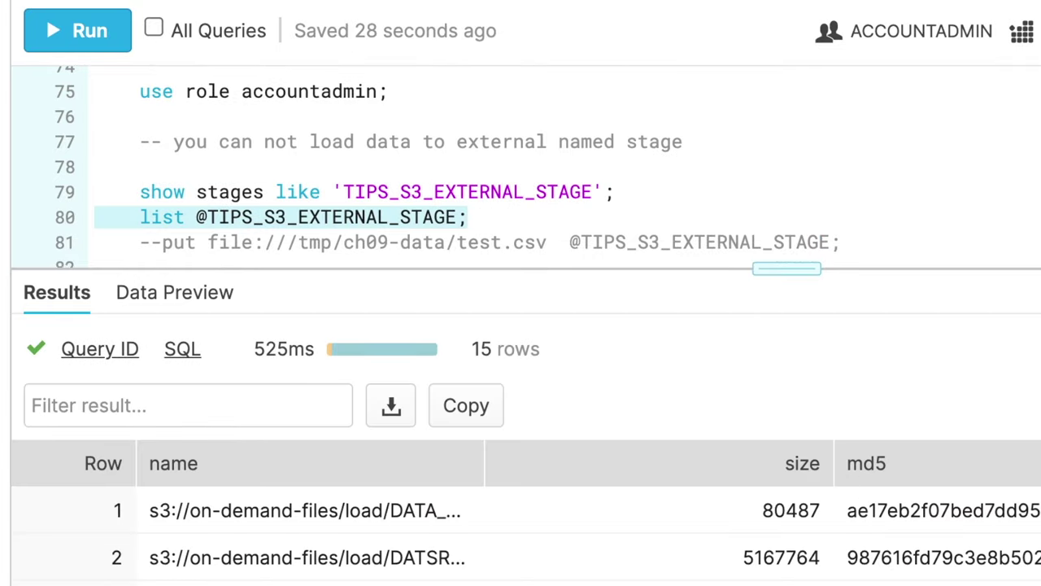
{"action": "scroll", "coordinate": [785, 187], "scroll_direction": "down", "scroll_amount": 1}
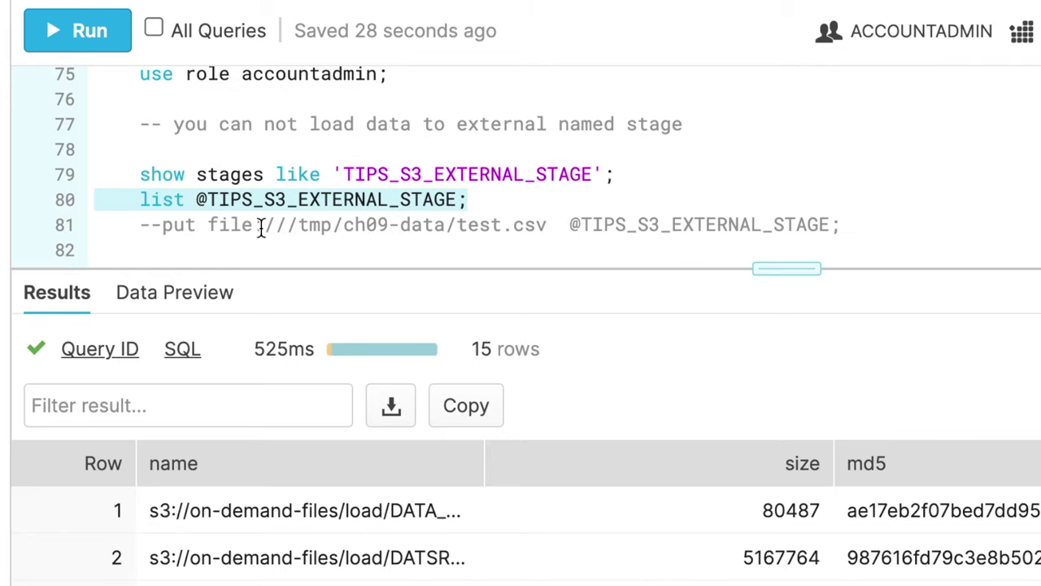
{"action": "left_click_drag", "start_coordinate": [160, 224], "coordinate": [843, 228]}
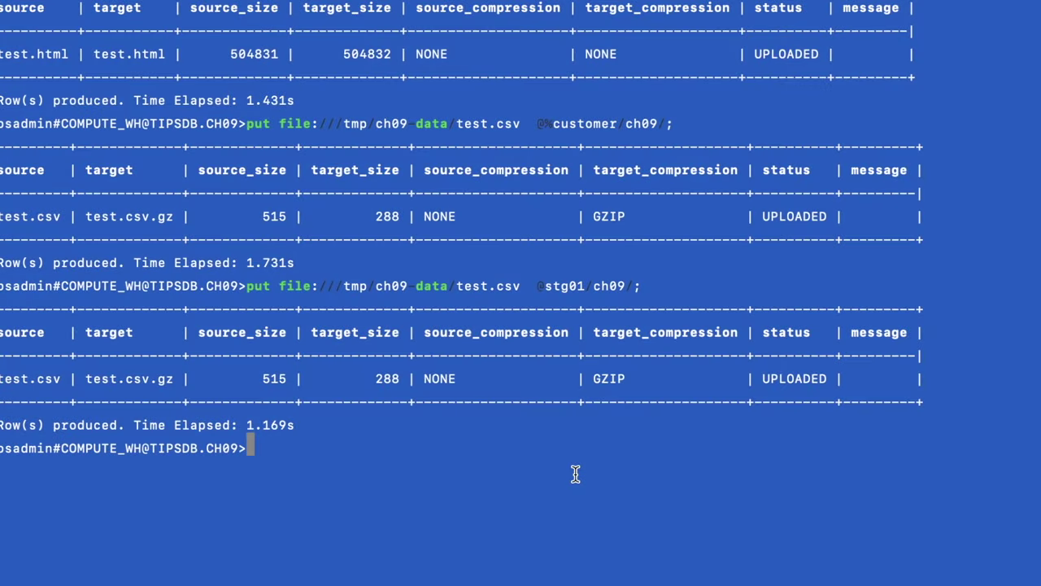
{"action": "type", "text": "put file:///tmp/ch09-data/test.csv  @TIPS_S3_EXTERNAL_STAGE;"}
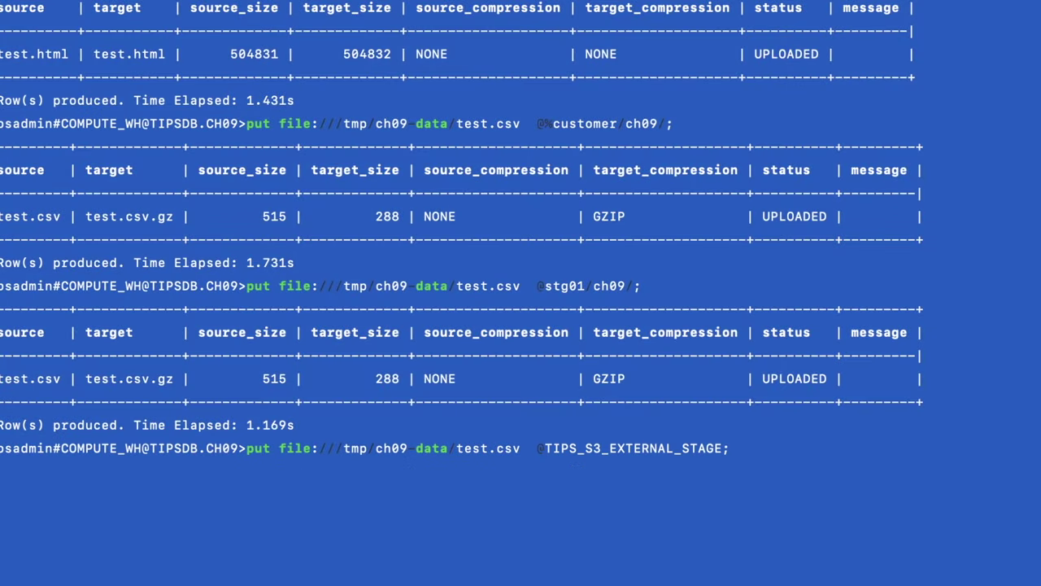
{"action": "key", "text": "Return"}
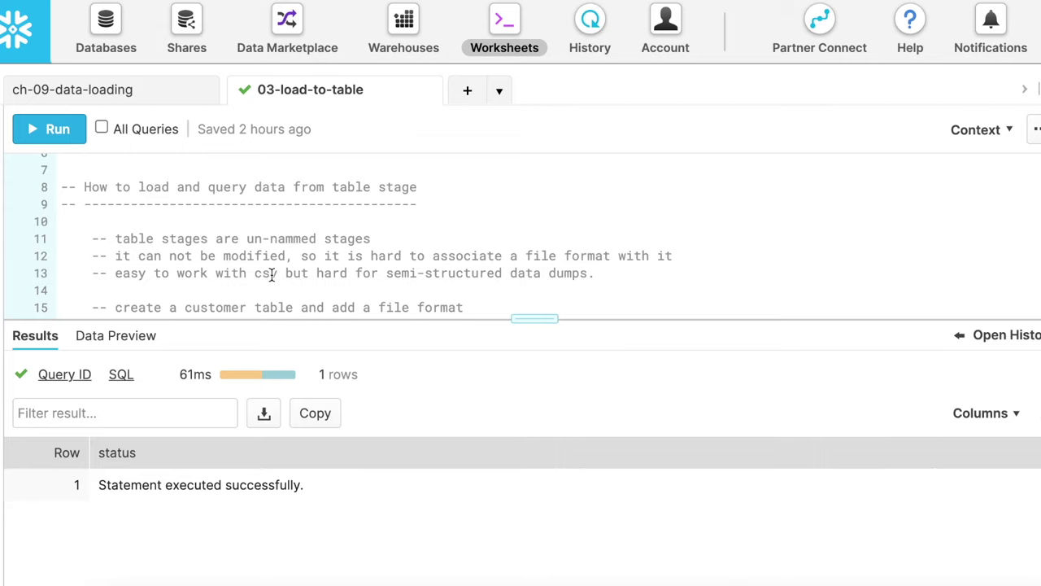
- In the 03-load-to-table worksheet, add or replace to the create table customer_parquet_ff statement with the PARQUET stage file format and run it
{"action": "scroll", "coordinate": [272, 274], "scroll_direction": "down", "scroll_amount": 3}
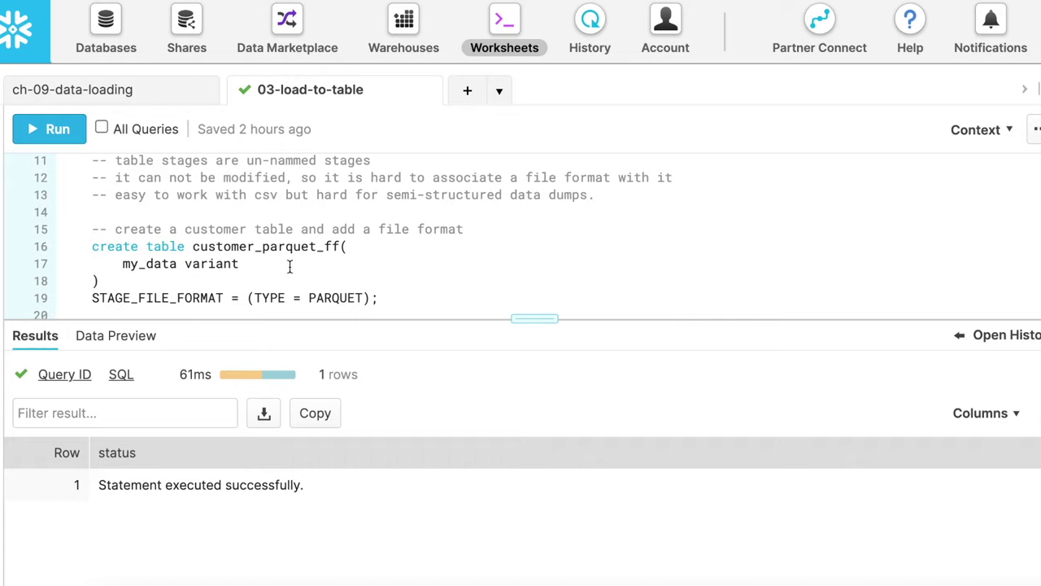
{"action": "left_click", "coordinate": [144, 246]}
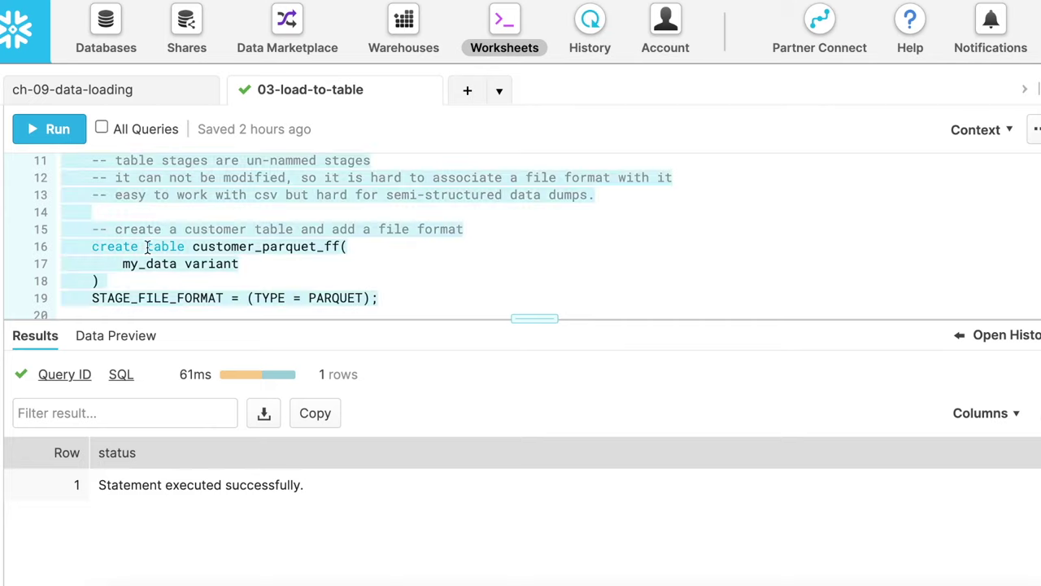
{"action": "type", "text": "or replace"}
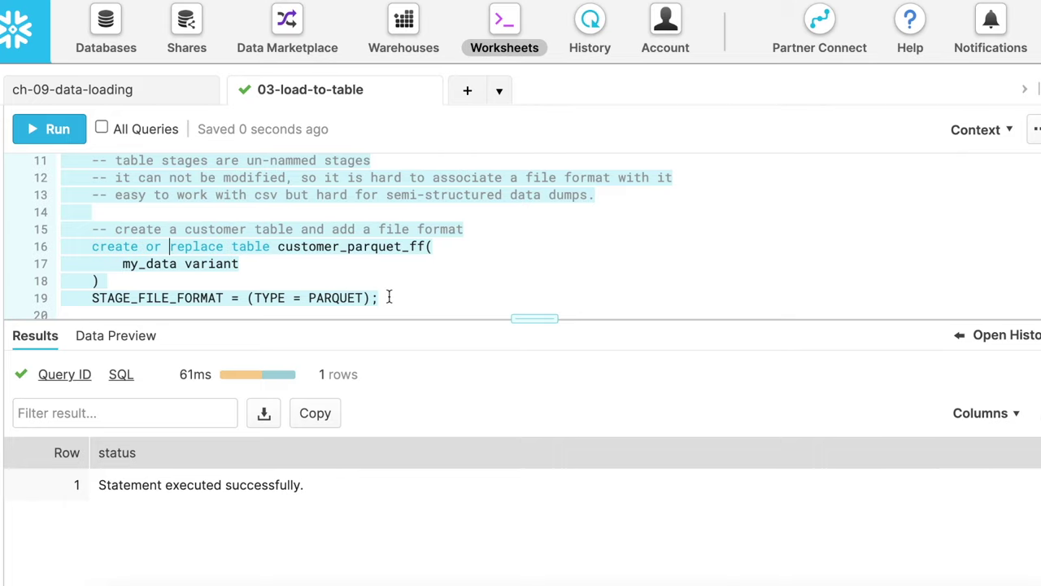
{"action": "left_click", "coordinate": [56, 134]}
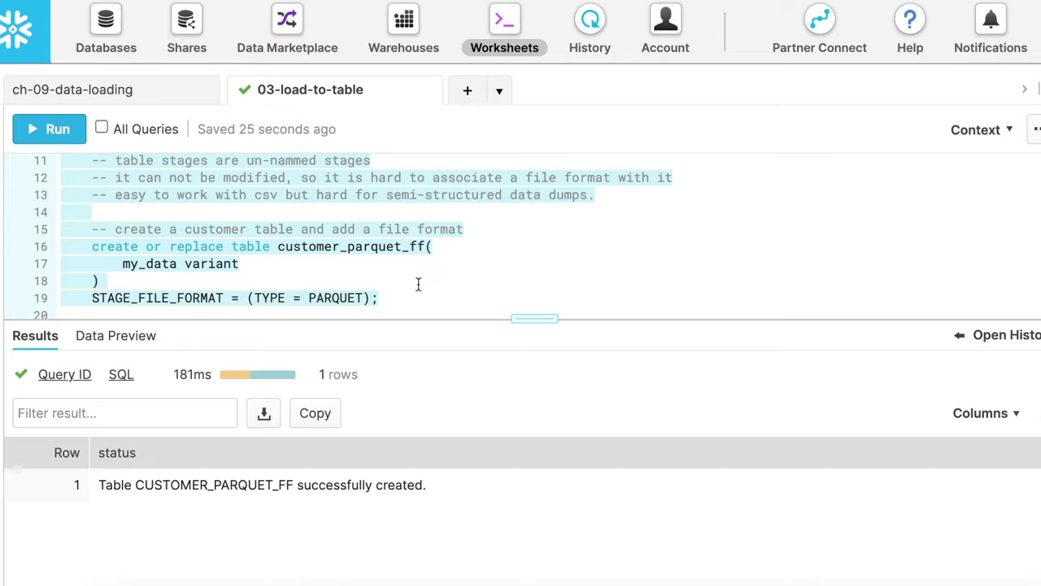
- Copy the Parquet put command into SnowSQL and run it to upload /tmp/customer.parquet/customer.snappy.parquet to @%customer_parquet/
{"action": "scroll", "coordinate": [418, 284], "scroll_direction": "down", "scroll_amount": 5}
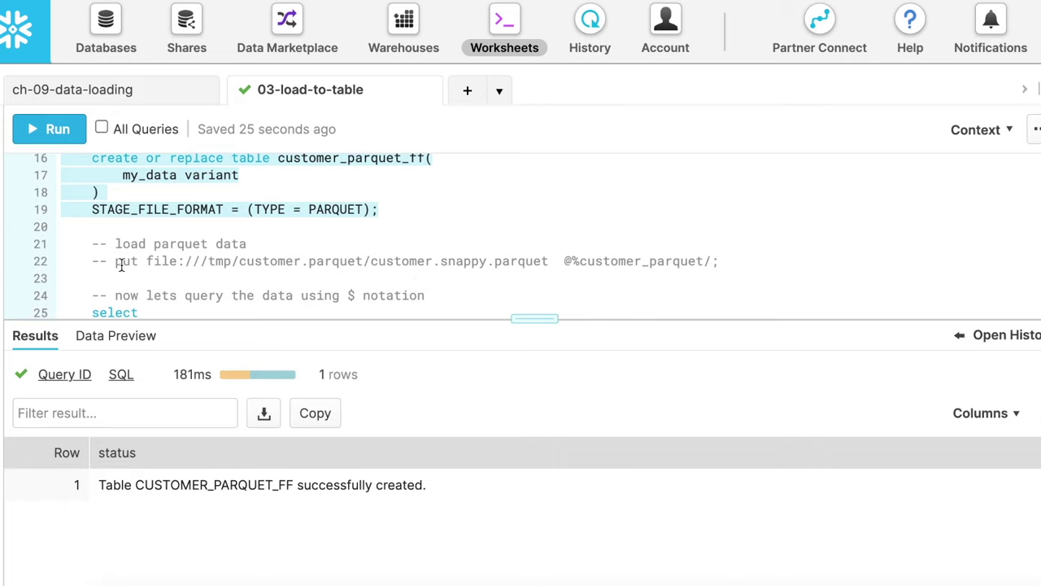
{"action": "double_click", "coordinate": [629, 262]}
{"action": "left_click_drag", "start_coordinate": [114, 260], "coordinate": [719, 261]}
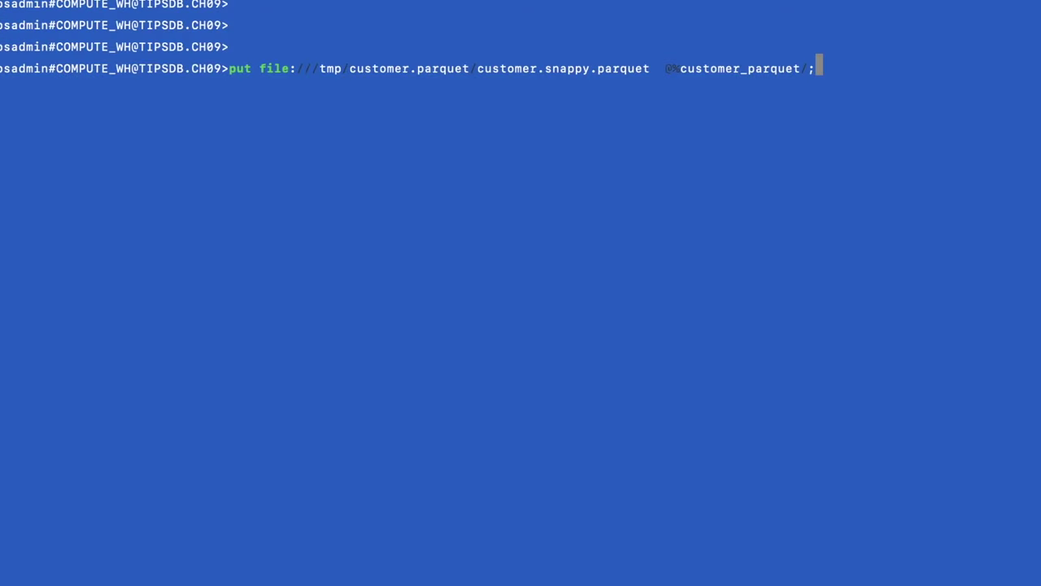
{"action": "key", "text": "Return"}
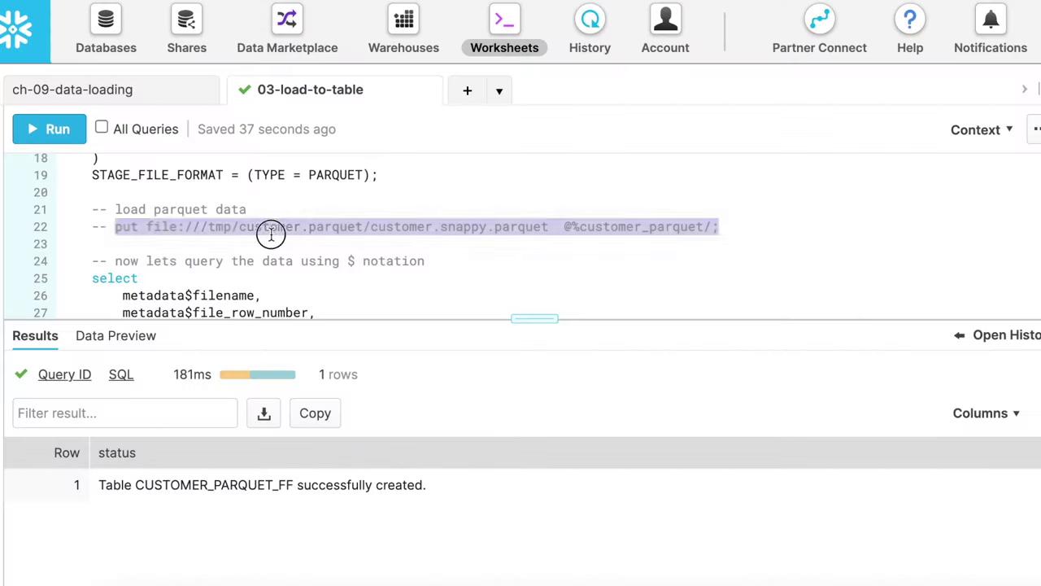
- Add list @%customer_parquet/; below the put comment in the worksheet and run it
{"action": "left_click", "coordinate": [271, 228]}
{"action": "left_click", "coordinate": [123, 243]}
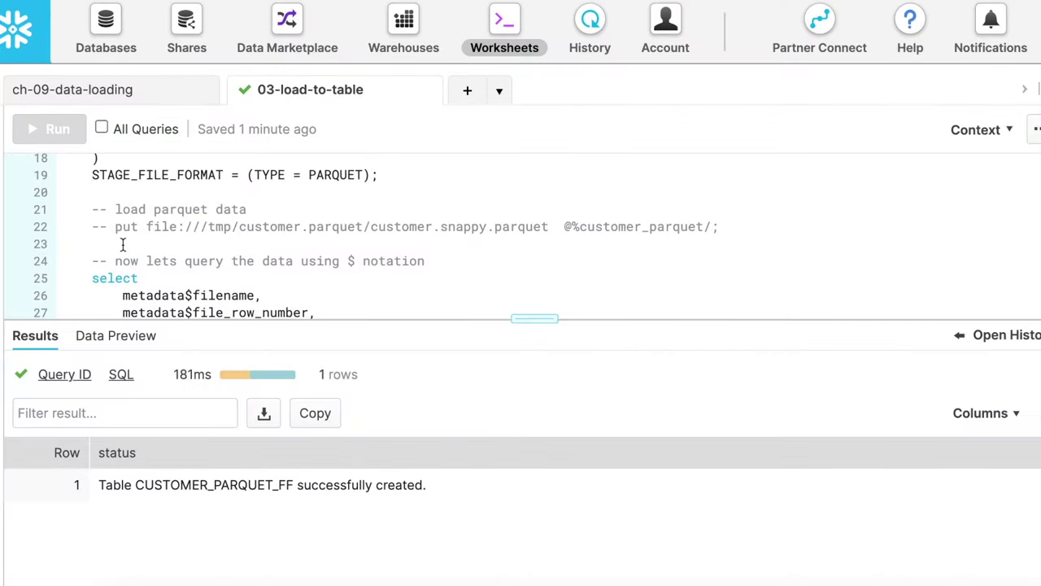
{"action": "key", "text": "Return"}
{"action": "type", "text": "list @"}
{"action": "left_click_drag", "start_coordinate": [565, 227], "coordinate": [701, 227]}
{"action": "key", "text": "ctrl+c"}
{"action": "left_click", "coordinate": [228, 261]}
{"action": "key", "text": "ctrl+v"}
{"action": "left_click", "coordinate": [146, 260]}
{"action": "key", "text": "BackSpace"}
{"action": "key", "text": "BackSpace"}
{"action": "key", "text": "End"}
{"action": "type", "text": ";"}
{"action": "key", "text": "ctrl+Return"}
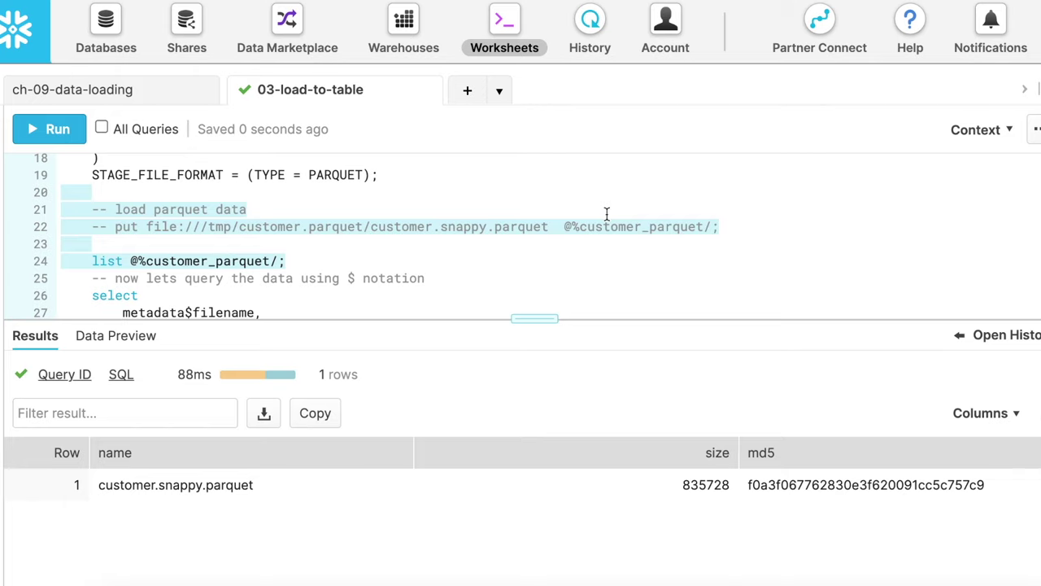
- Run the select that reads the metadata and $1 customer columns from @%customer_parquet_ff
{"action": "scroll", "coordinate": [606, 213], "scroll_direction": "down", "scroll_amount": 2}
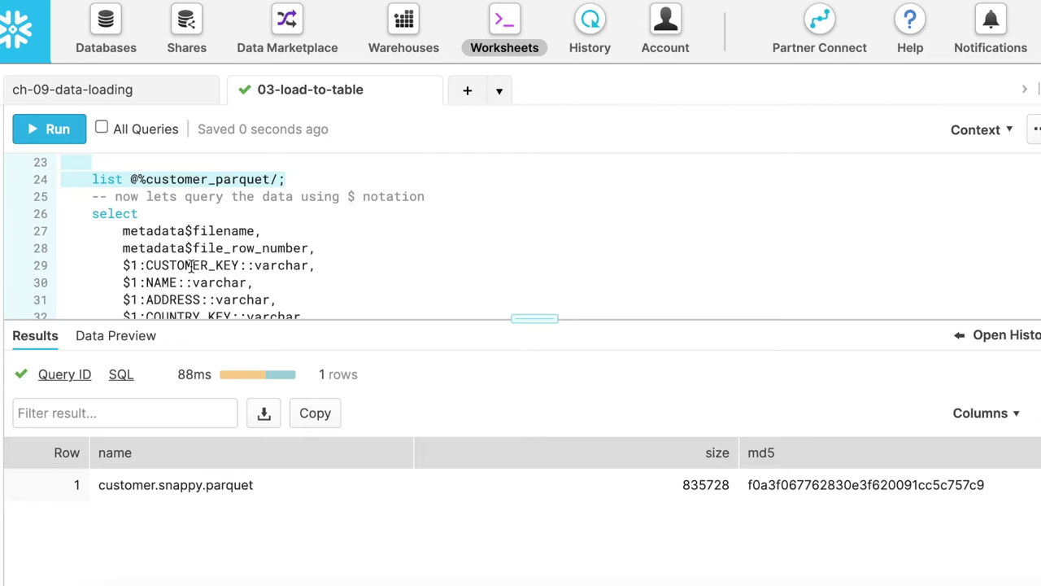
{"action": "scroll", "coordinate": [191, 265], "scroll_direction": "down", "scroll_amount": 1}
{"action": "scroll", "coordinate": [191, 265], "scroll_direction": "down", "scroll_amount": 4}
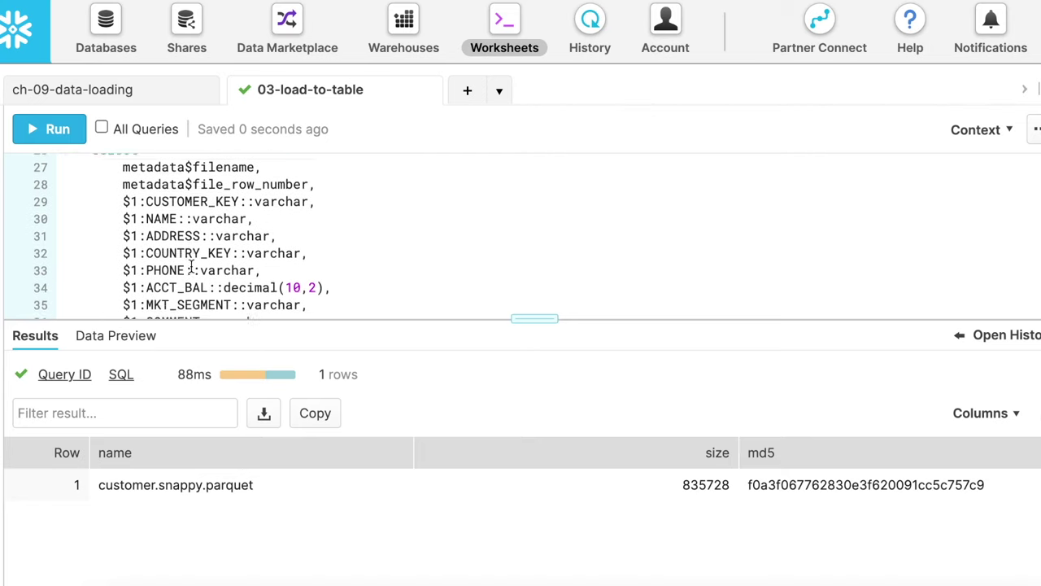
{"action": "scroll", "coordinate": [191, 265], "scroll_direction": "down", "scroll_amount": 2}
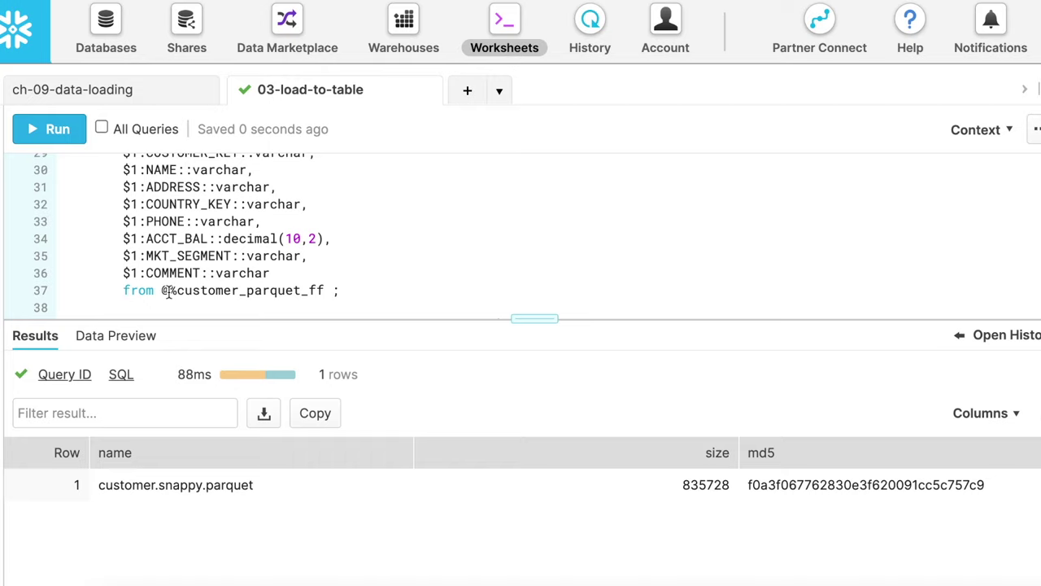
{"action": "left_click", "coordinate": [253, 293]}
{"action": "key", "text": "ctrl+Return"}
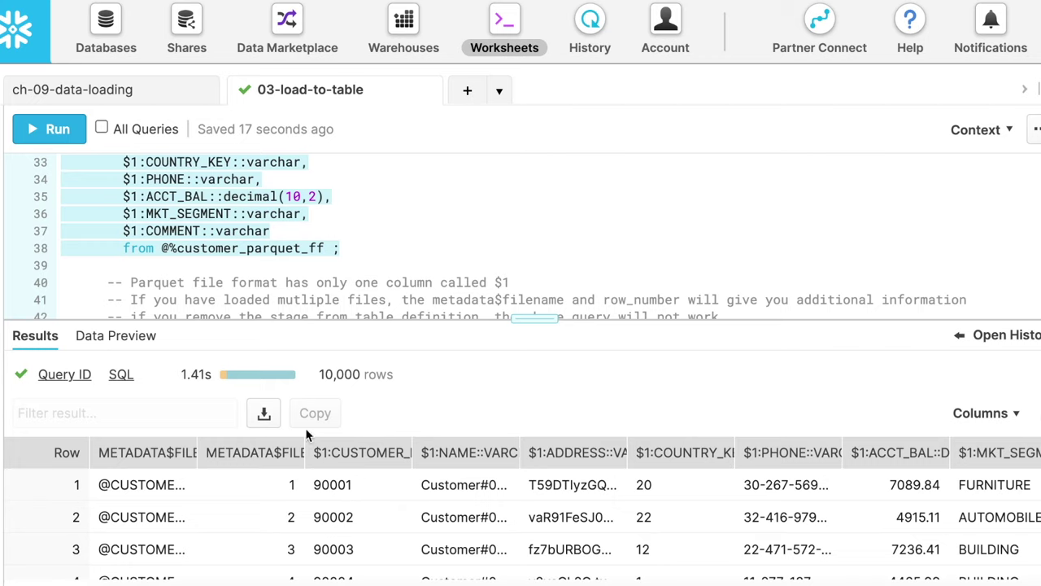
- Widen the METADATA$FILENAME result column and review the query against the table's STAGE_FILE_FORMAT = (TYPE = PARQUET) definition
{"action": "left_click_drag", "start_coordinate": [195, 453], "coordinate": [323, 453]}
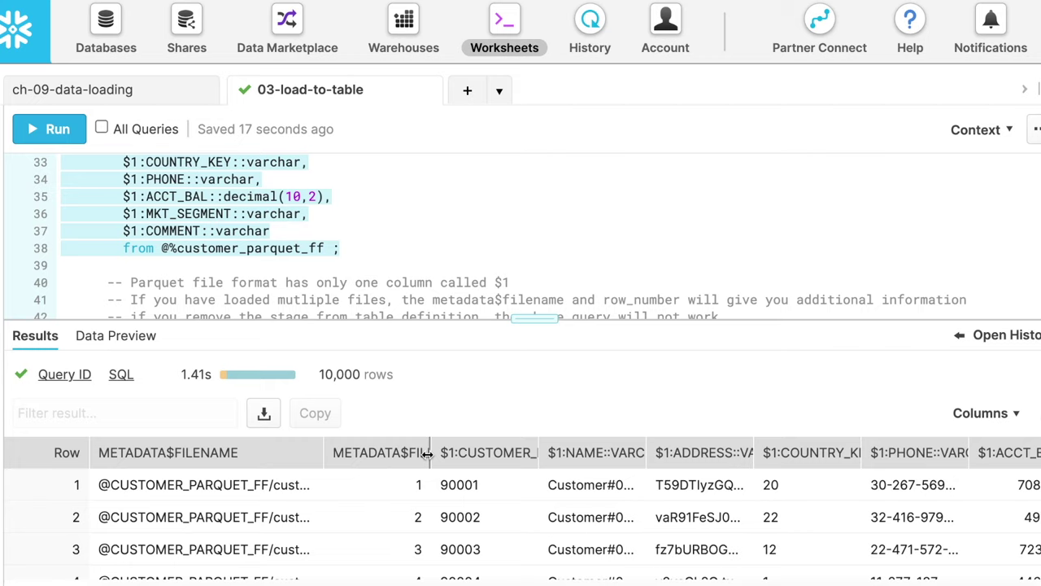
{"action": "scroll", "coordinate": [476, 247], "scroll_direction": "up", "scroll_amount": 3}
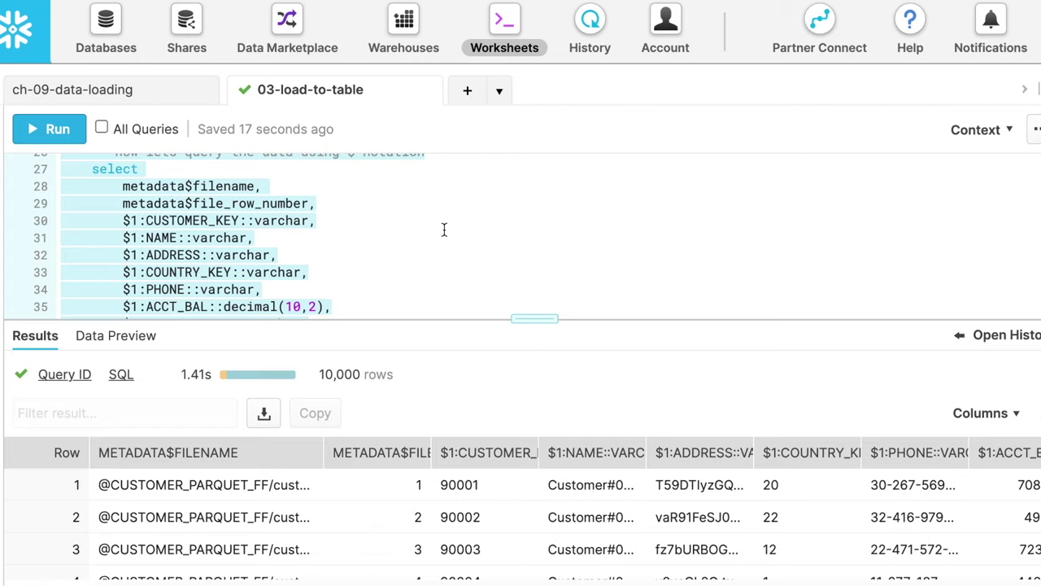
{"action": "scroll", "coordinate": [444, 228], "scroll_direction": "down", "scroll_amount": 1}
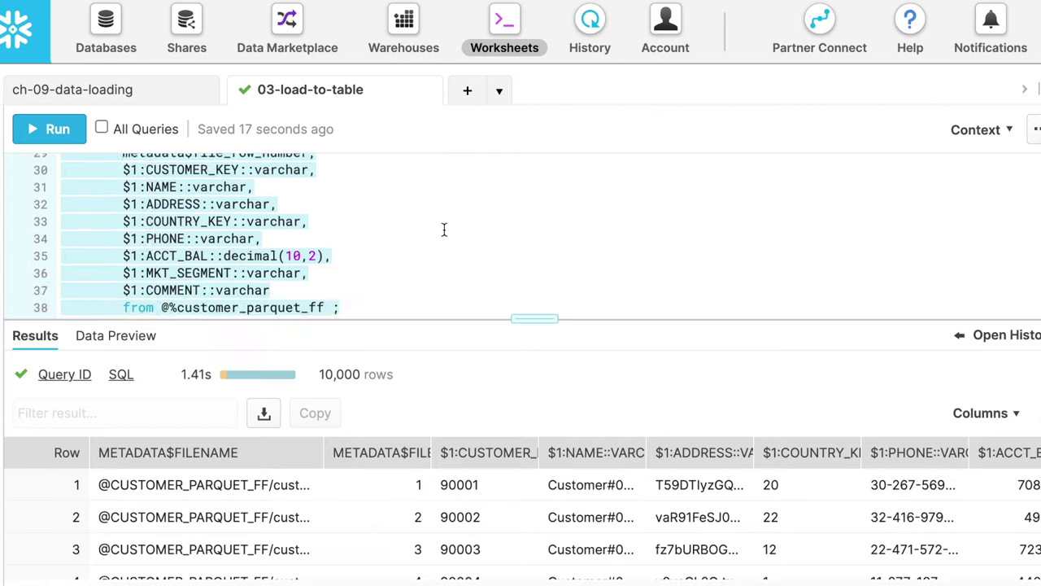
{"action": "scroll", "coordinate": [444, 231], "scroll_direction": "up", "scroll_amount": 3}
{"action": "scroll", "coordinate": [380, 226], "scroll_direction": "up", "scroll_amount": 1}
{"action": "left_click_drag", "start_coordinate": [92, 240], "coordinate": [397, 239]}
{"action": "scroll", "coordinate": [324, 241], "scroll_direction": "down", "scroll_amount": 2}
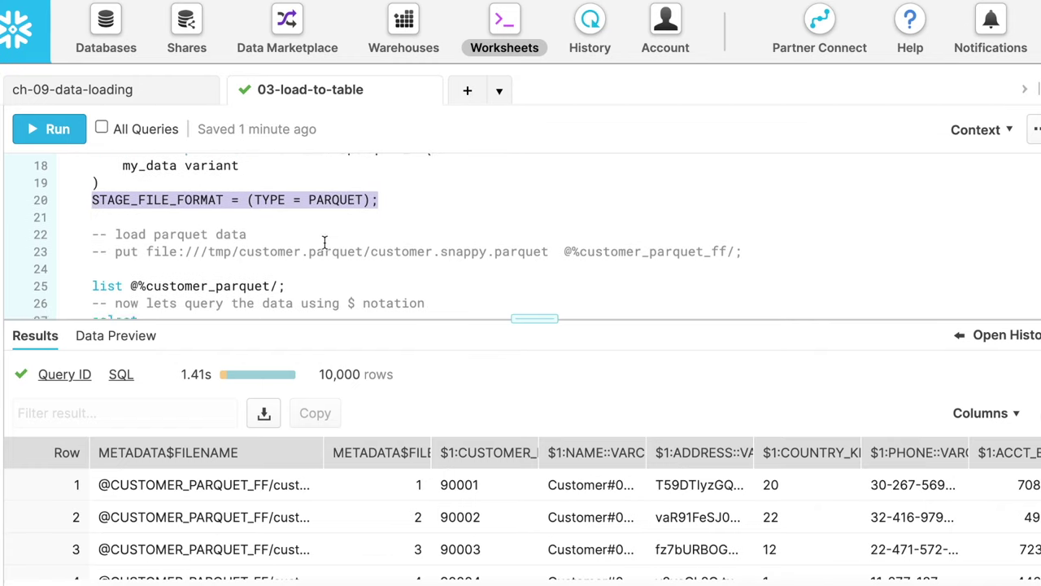
{"action": "scroll", "coordinate": [324, 242], "scroll_direction": "down", "scroll_amount": 2}
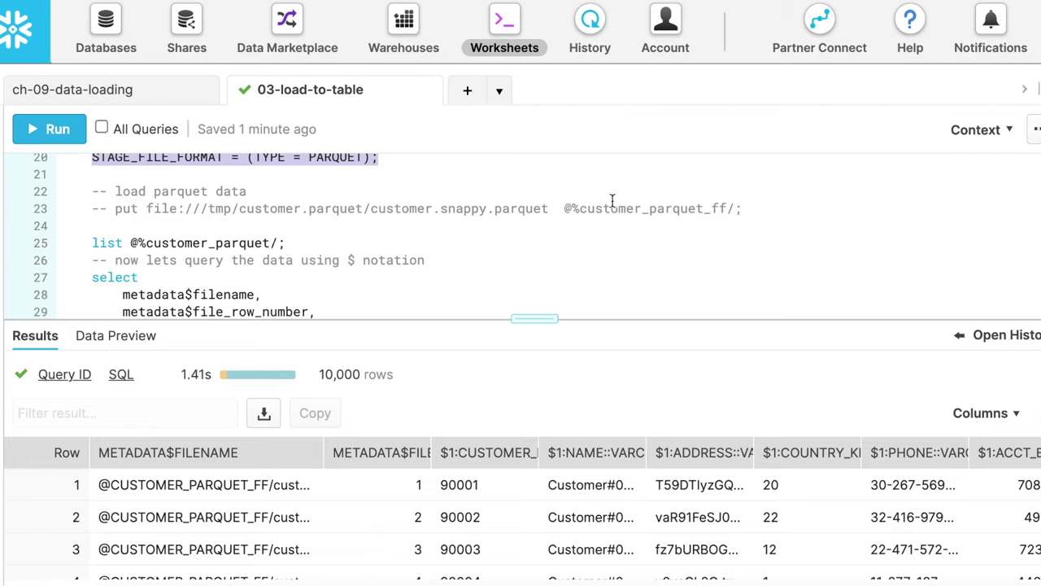
- Append date/month/etc to the @%customer_parquet_ff/ path in the commented put command
{"action": "left_click", "coordinate": [734, 210]}
{"action": "key", "text": "ctrl+Return"}
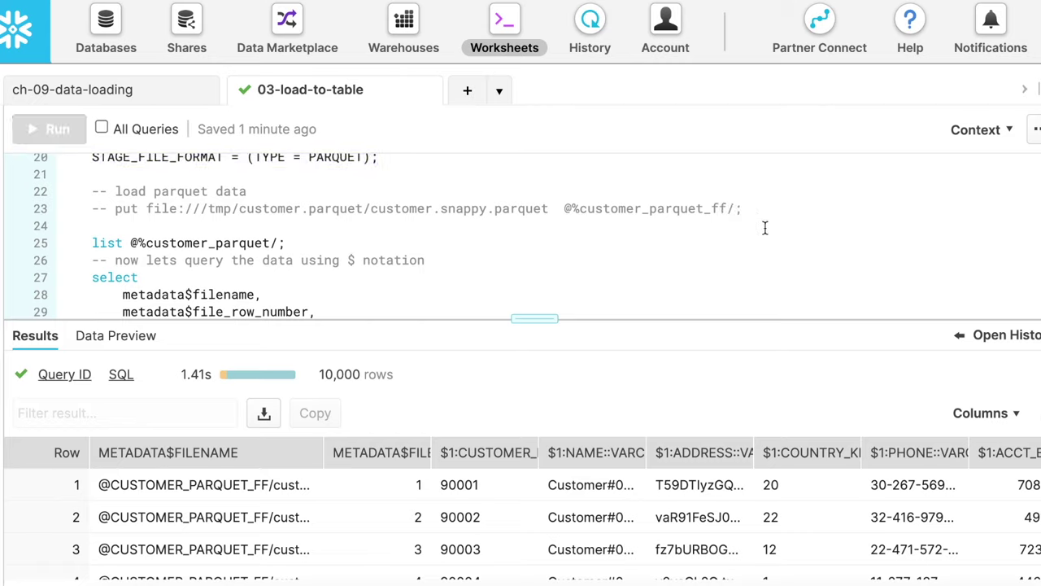
{"action": "type", "text": "date/mont"}
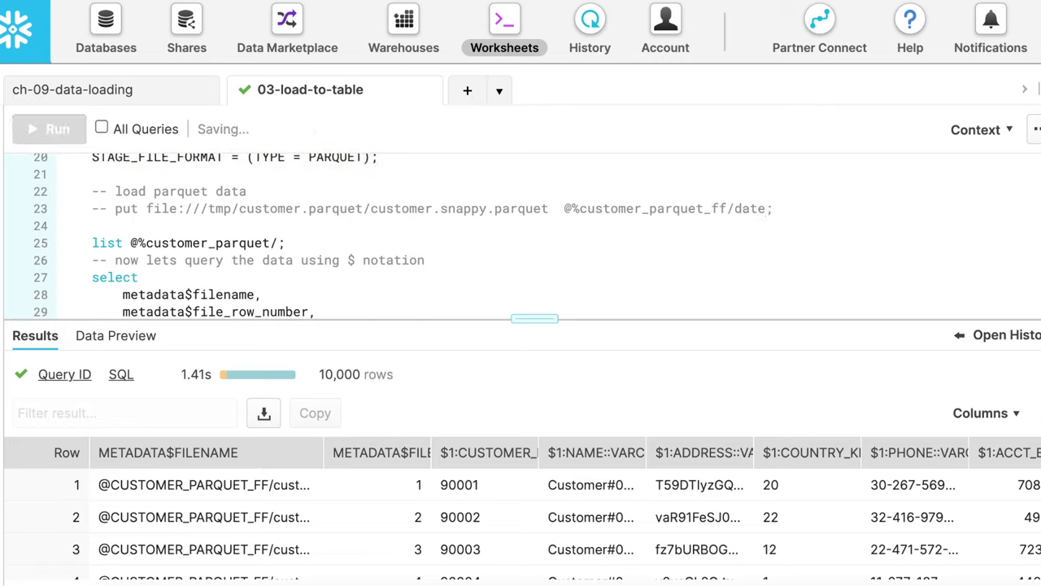
{"action": "type", "text": "h/etc"}
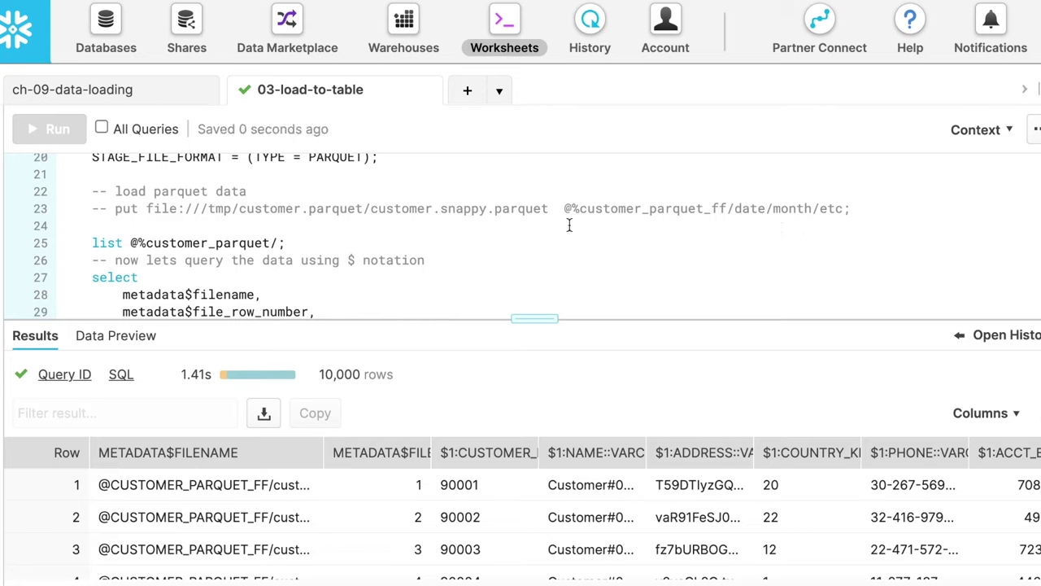
- Read the comments below the select about the single $1 Parquet column, file metadata and the table's stage file format
{"action": "scroll", "coordinate": [382, 244], "scroll_direction": "down", "scroll_amount": 5}
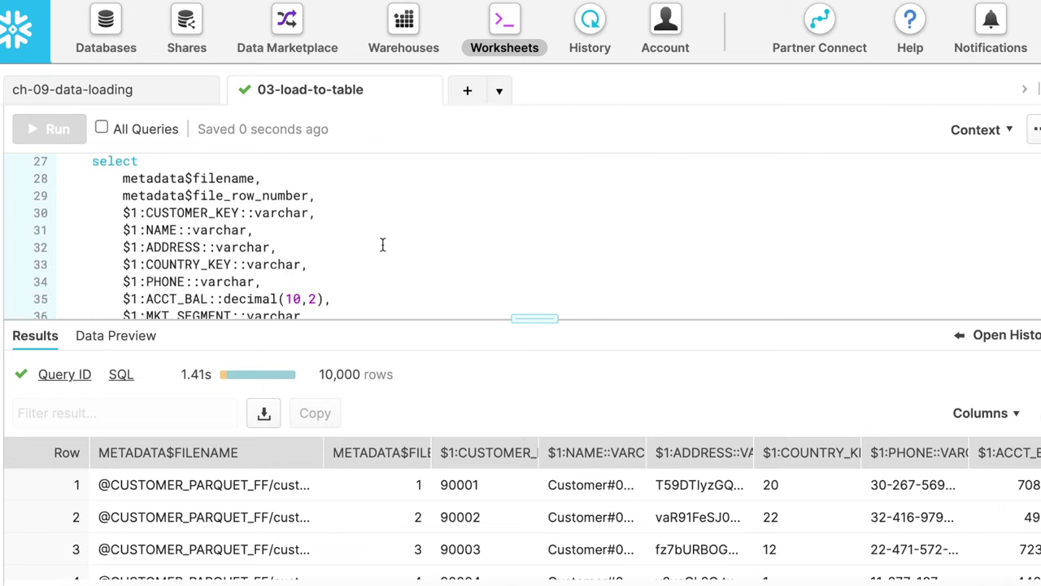
{"action": "left_click", "coordinate": [336, 248]}
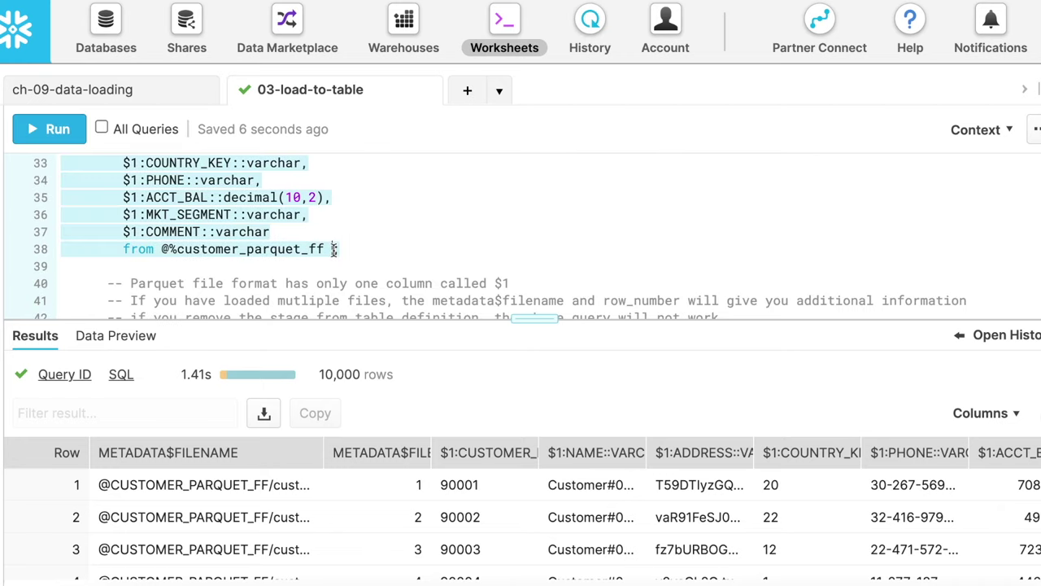
{"action": "scroll", "coordinate": [269, 248], "scroll_direction": "down", "scroll_amount": 1}
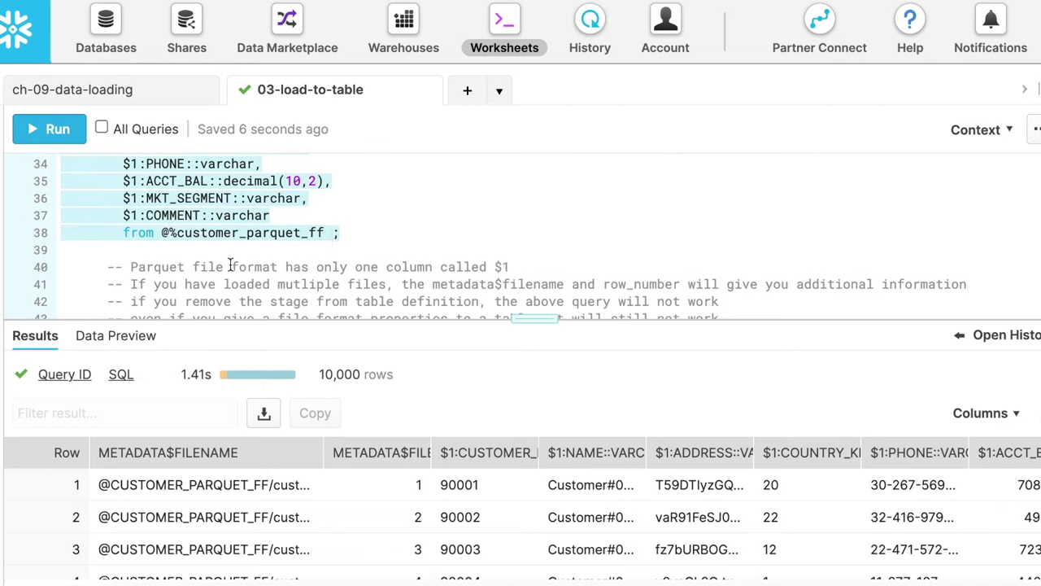
{"action": "double_click", "coordinate": [504, 267]}
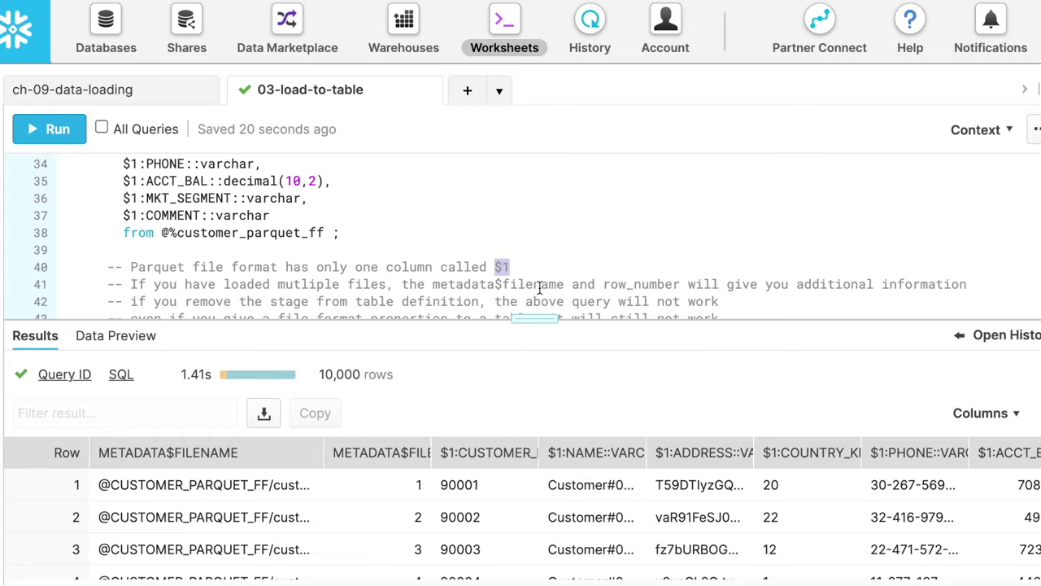
{"action": "scroll", "coordinate": [375, 271], "scroll_direction": "down", "scroll_amount": 1}
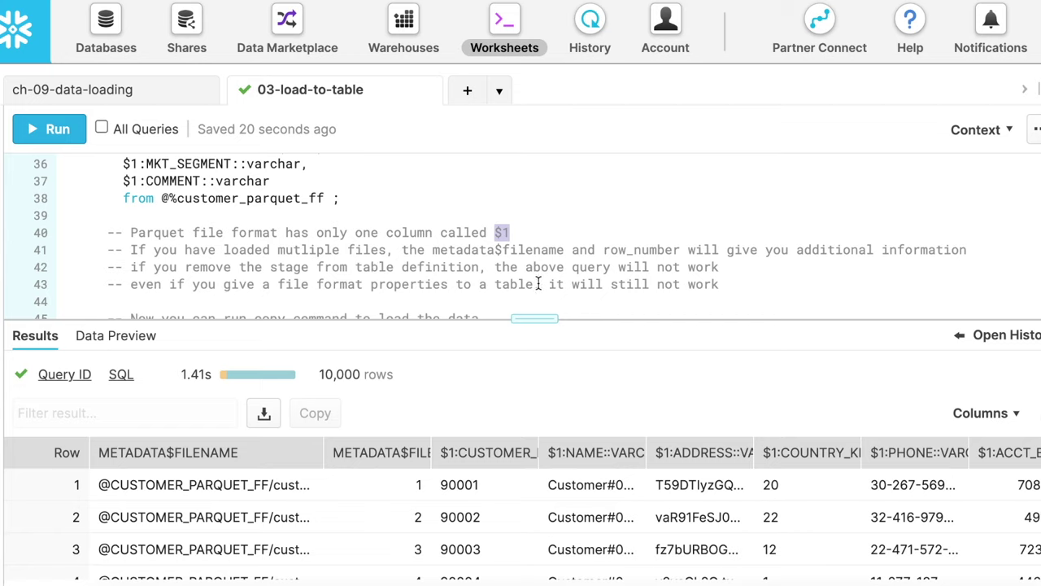
{"action": "scroll", "coordinate": [781, 272], "scroll_direction": "down", "scroll_amount": 2}
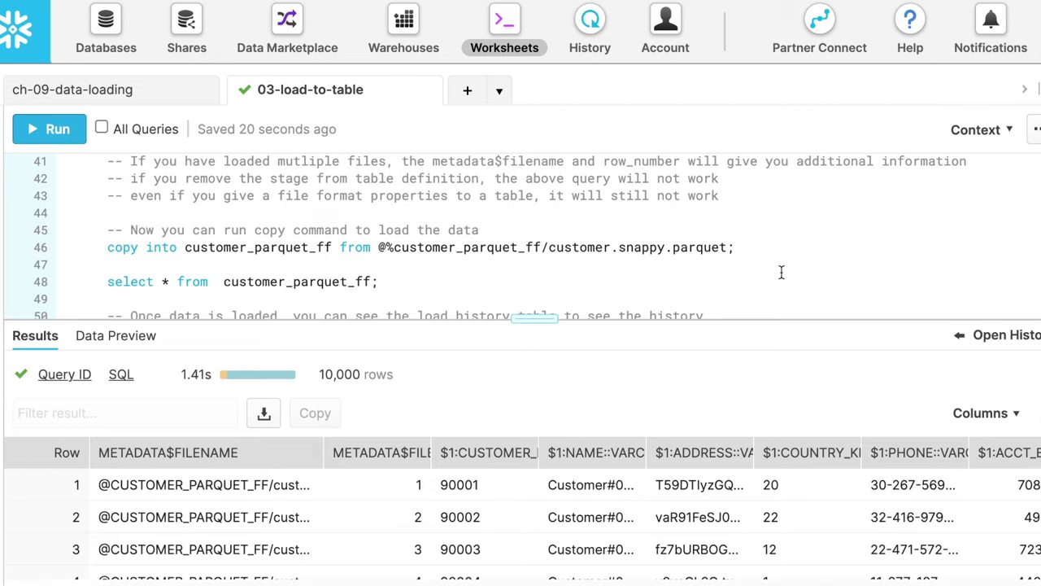
- Run the copy into customer_parquet_ff statement for customer.snappy.parquet and widen the file column to check the load result
{"action": "left_click", "coordinate": [579, 245]}
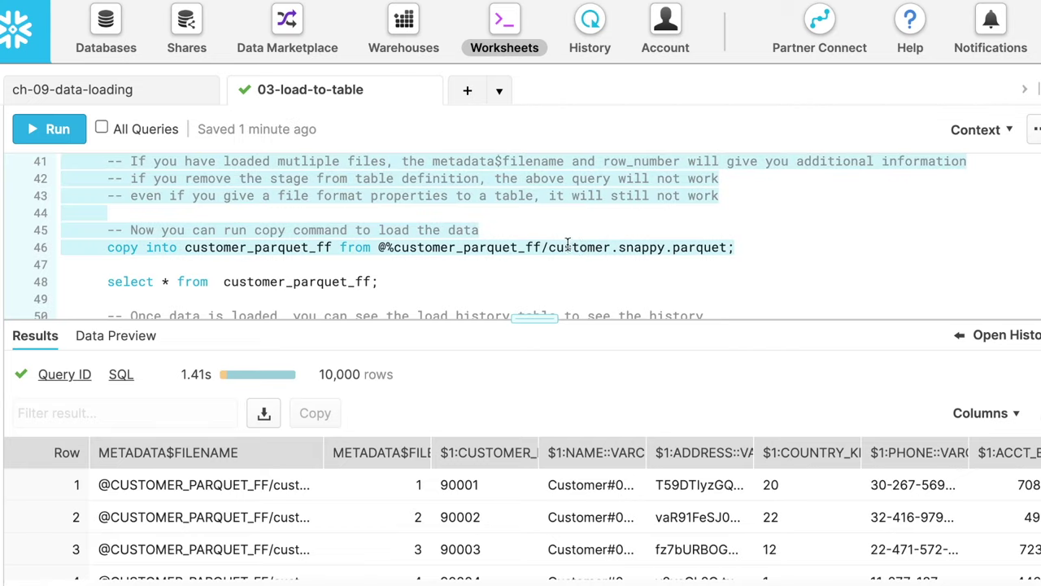
{"action": "left_click", "coordinate": [51, 129]}
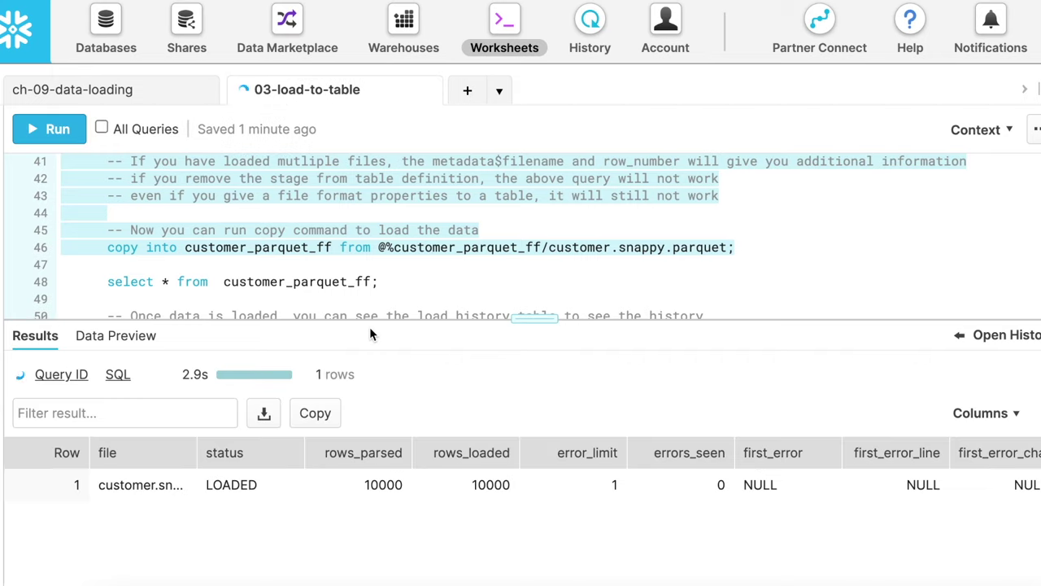
{"action": "left_click", "coordinate": [158, 491]}
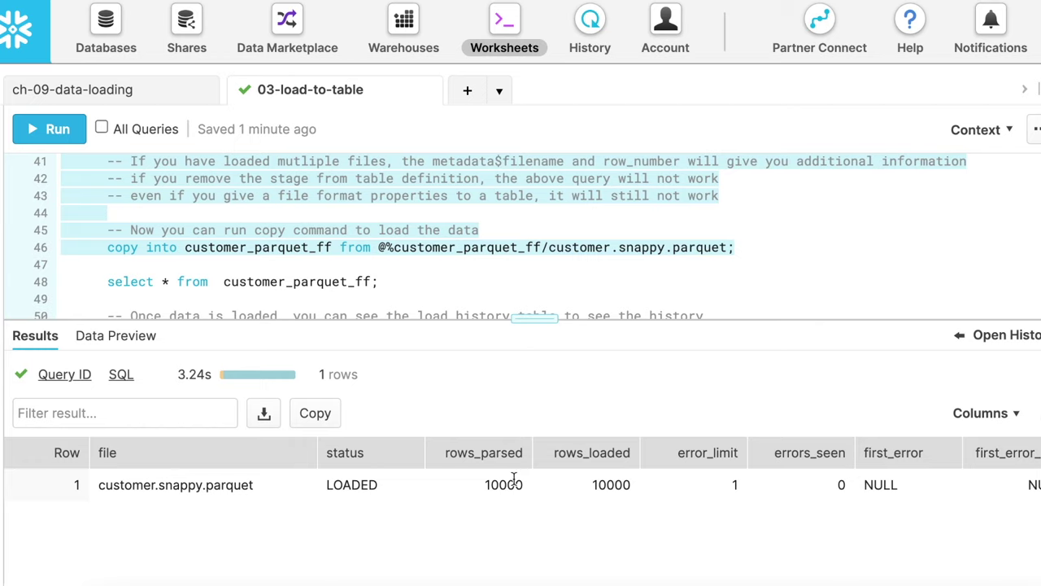
{"action": "scroll", "coordinate": [591, 289], "scroll_direction": "down", "scroll_amount": 1}
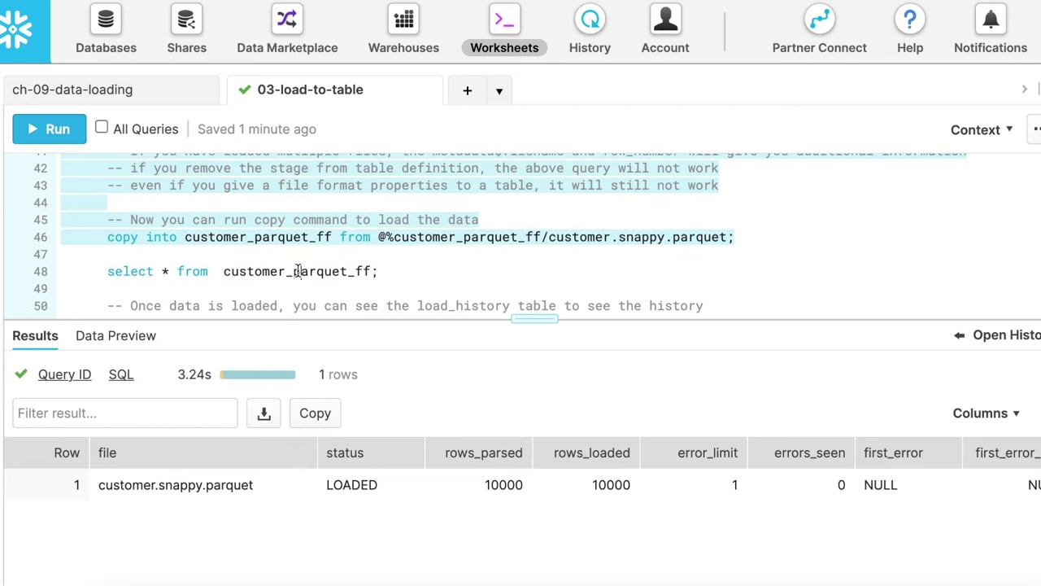
- Query all rows of customer_parquet_ff and read the comments below it on load history and the FORCE option
{"action": "left_click", "coordinate": [297, 271]}
{"action": "left_click", "coordinate": [53, 130]}
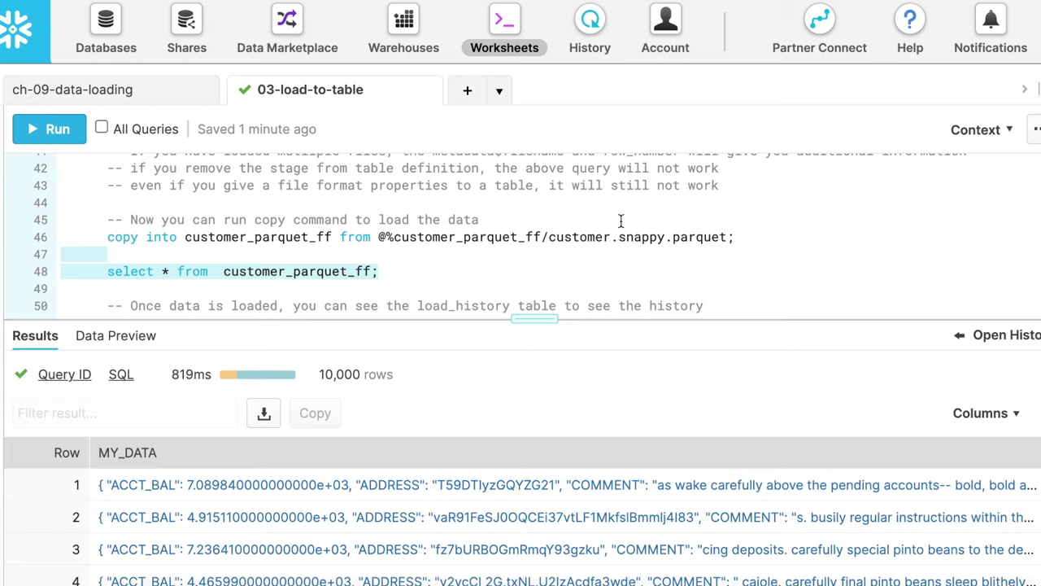
{"action": "scroll", "coordinate": [620, 222], "scroll_direction": "down", "scroll_amount": 3}
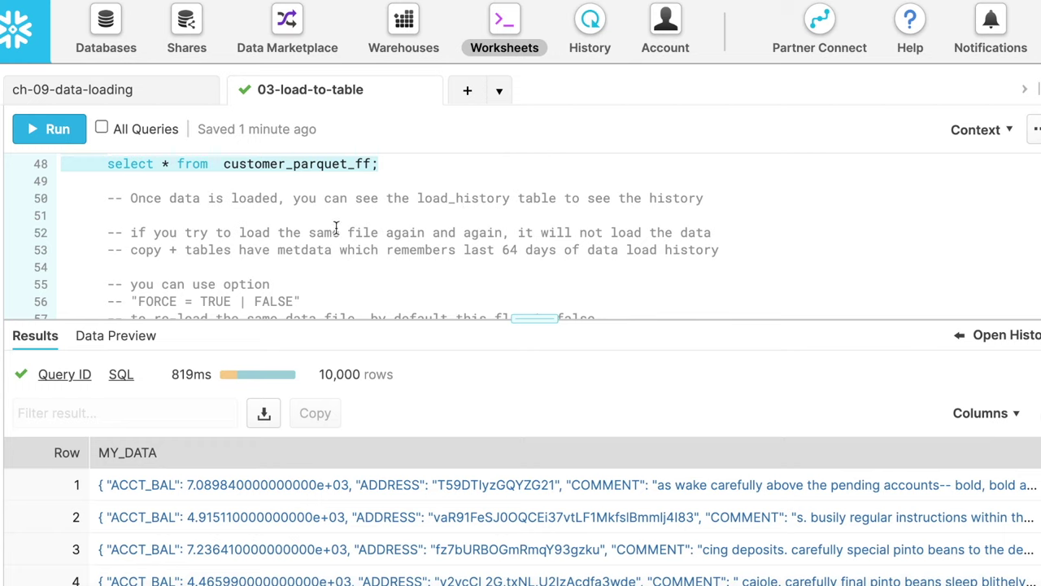
{"action": "scroll", "coordinate": [296, 250], "scroll_direction": "down", "scroll_amount": 2}
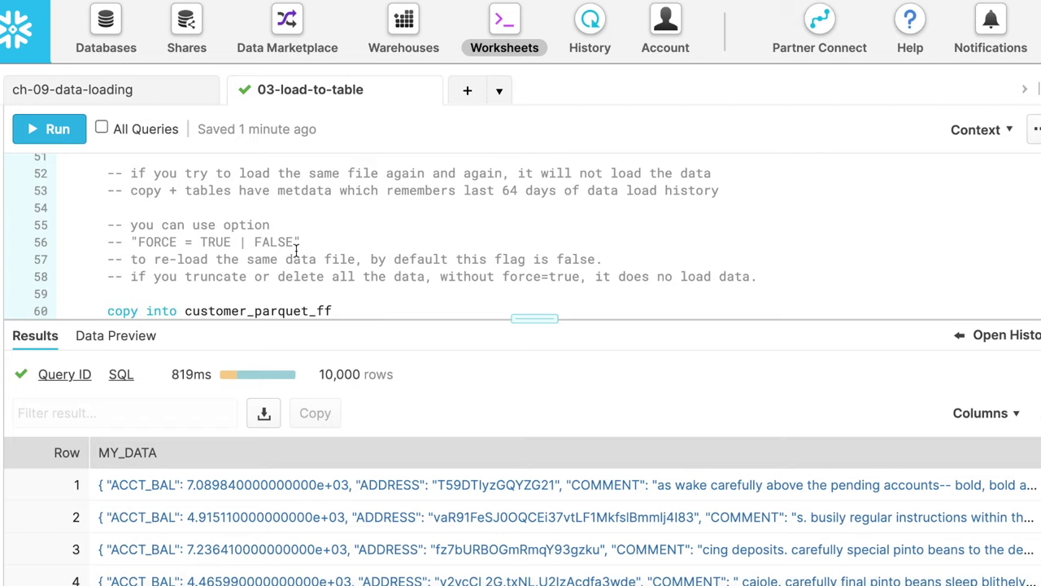
{"action": "double_click", "coordinate": [149, 240]}
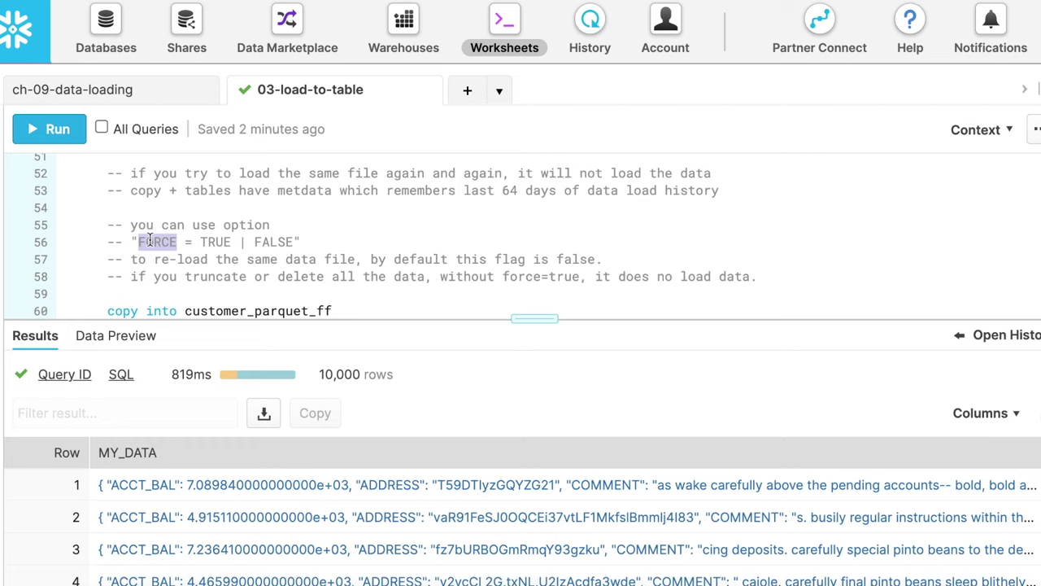
- Remove force=true from the second copy into customer_parquet_ff statement and run it for customer.snappy.parquet
{"action": "scroll", "coordinate": [150, 239], "scroll_direction": "down", "scroll_amount": 3}
{"action": "left_click_drag", "start_coordinate": [123, 274], "coordinate": [204, 276]}
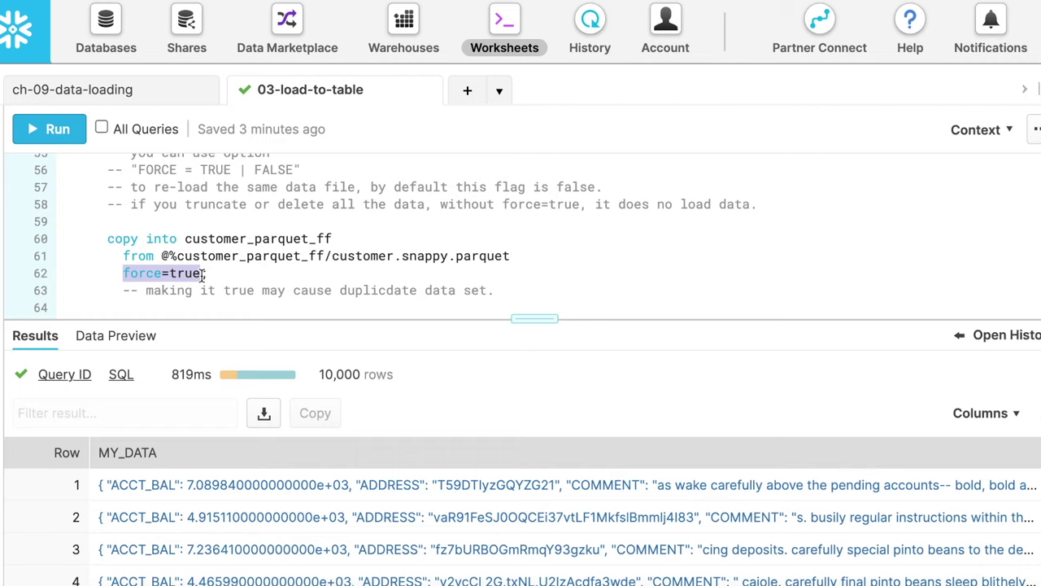
{"action": "key", "text": "BackSpace"}
{"action": "key", "text": "ctrl+a"}
{"action": "key", "text": "ctrl+Return"}
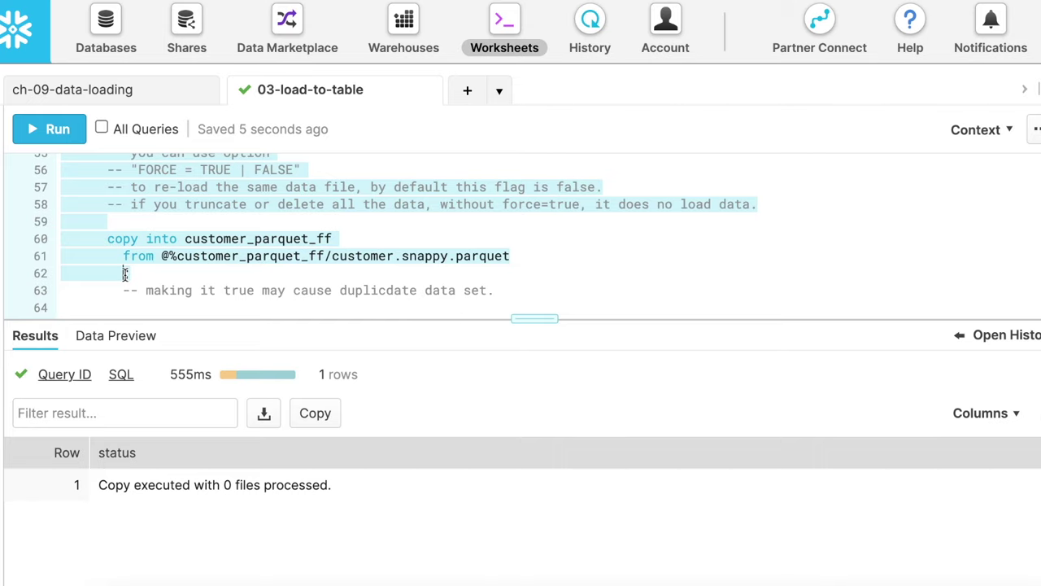
- Restore force=true in the copy into customer_parquet_ff statement and run it to reload customer.snappy.parquet
{"action": "key", "text": "ctrl+z"}
{"action": "key", "text": "ctrl+a"}
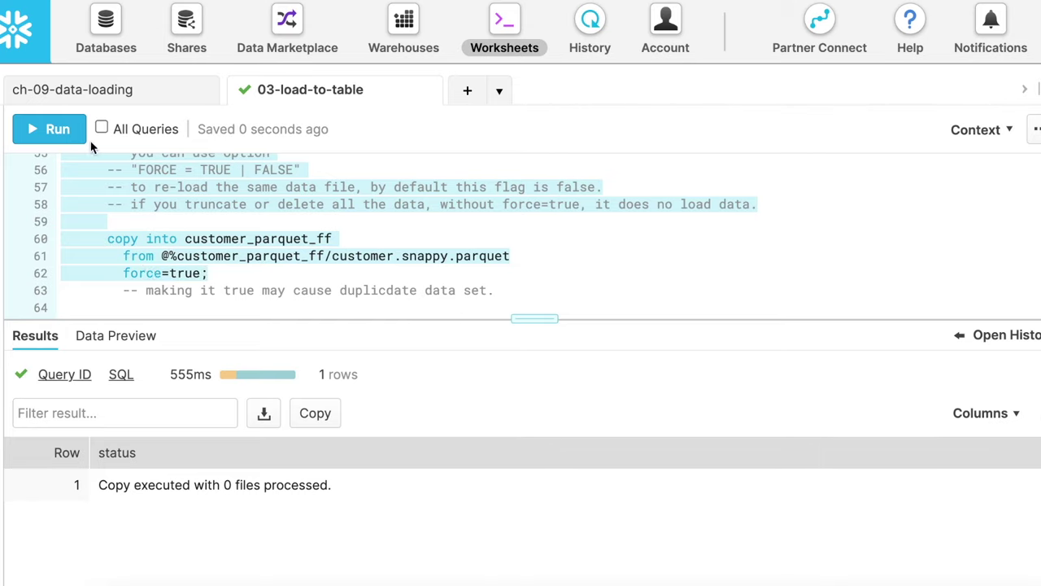
{"action": "left_click", "coordinate": [56, 139]}
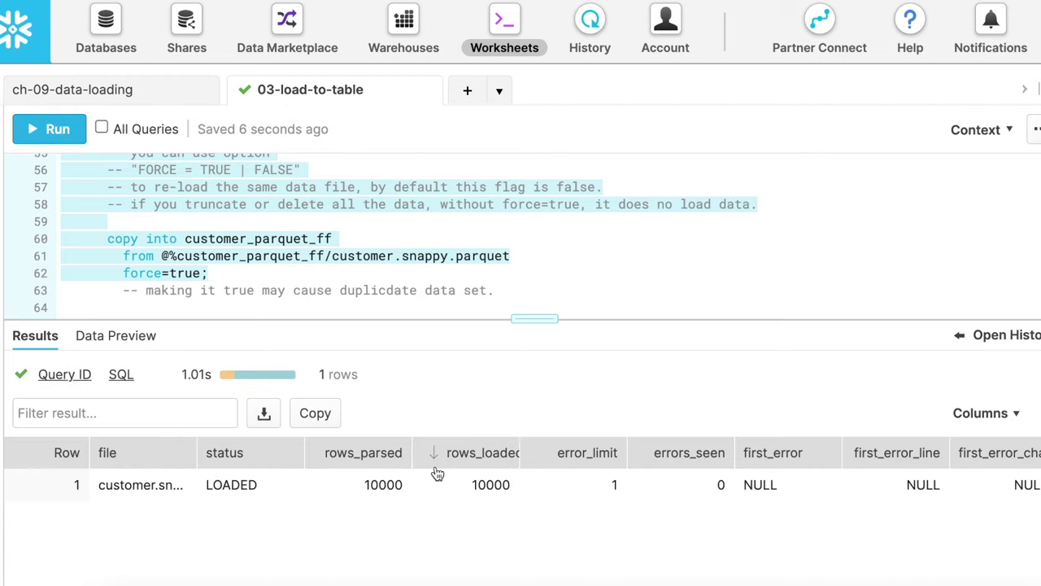
- Add select count(*) from customer_parquet_ff; below the duplicate data comment and run it
{"action": "scroll", "coordinate": [634, 248], "scroll_direction": "down", "scroll_amount": 2}
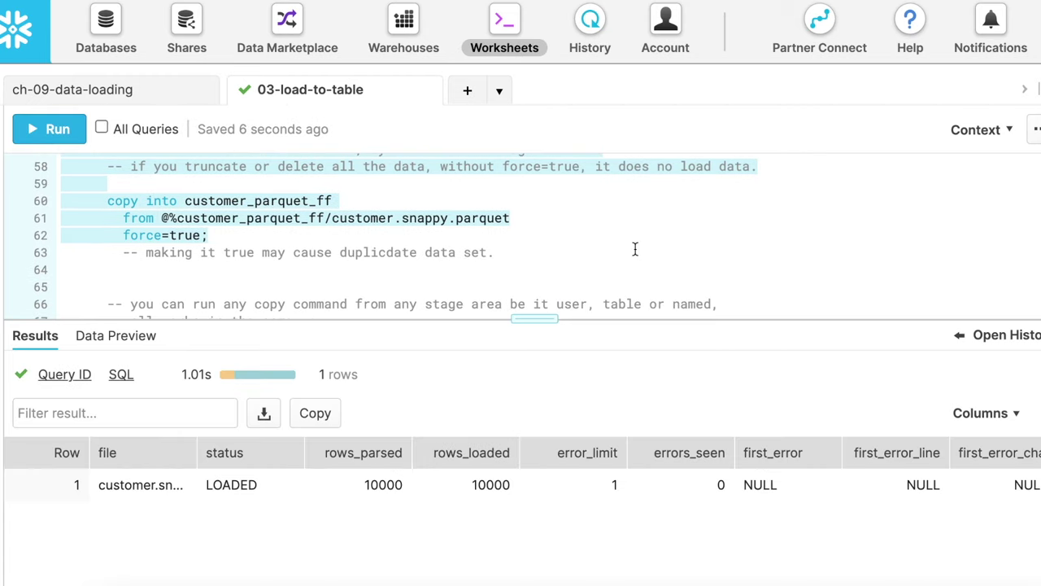
{"action": "left_click", "coordinate": [496, 252]}
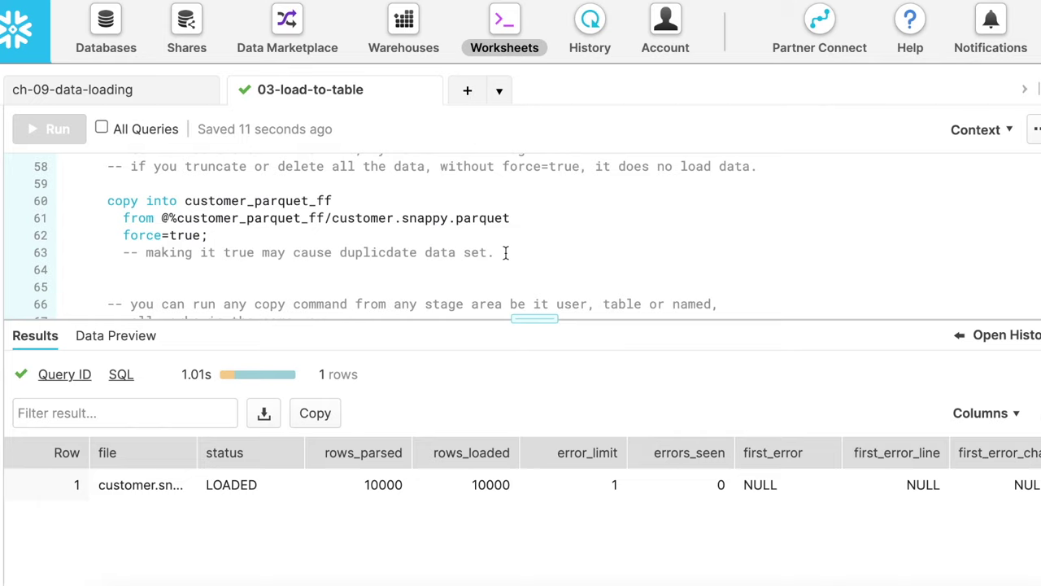
{"action": "key", "text": "Return"}
{"action": "key", "text": "Return"}
{"action": "type", "text": "select count(*) from customer_parquet_ff;"}
{"action": "key", "text": "ctrl+Return"}
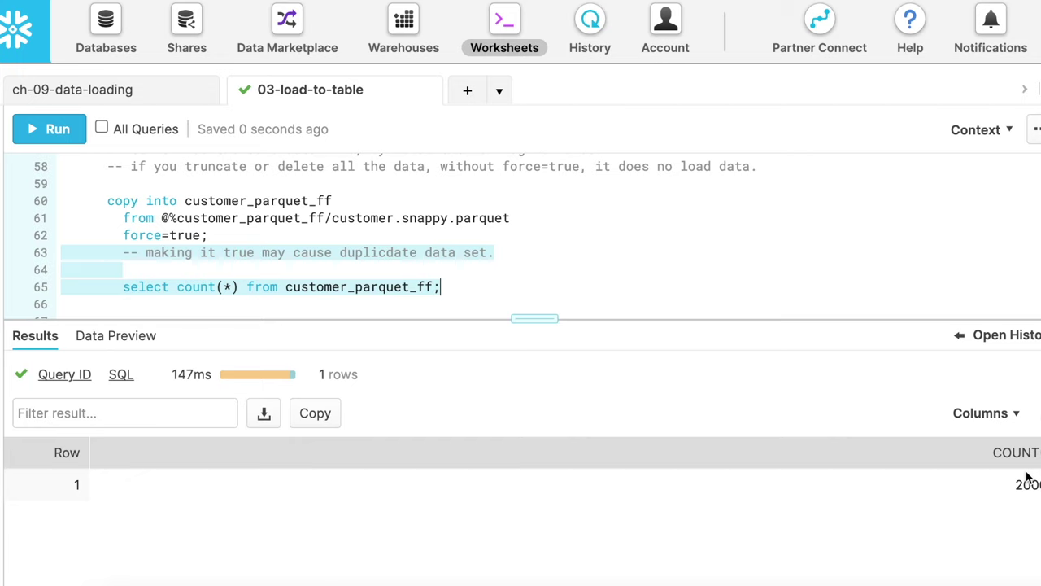
- Run the use role accountadmin statement in the account usage section
{"action": "scroll", "coordinate": [651, 262], "scroll_direction": "down", "scroll_amount": 3}
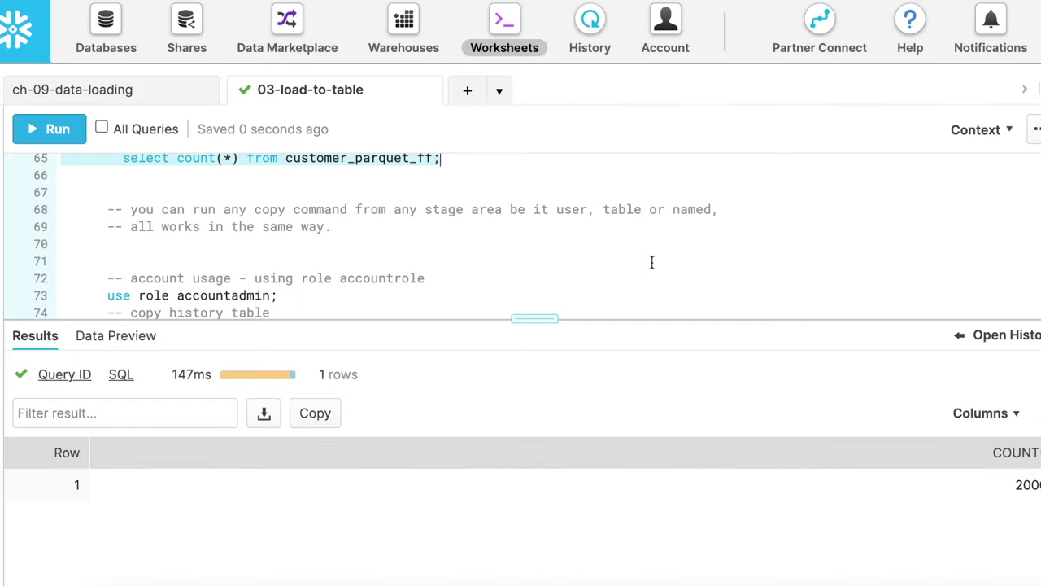
{"action": "scroll", "coordinate": [651, 262], "scroll_direction": "down", "scroll_amount": 3}
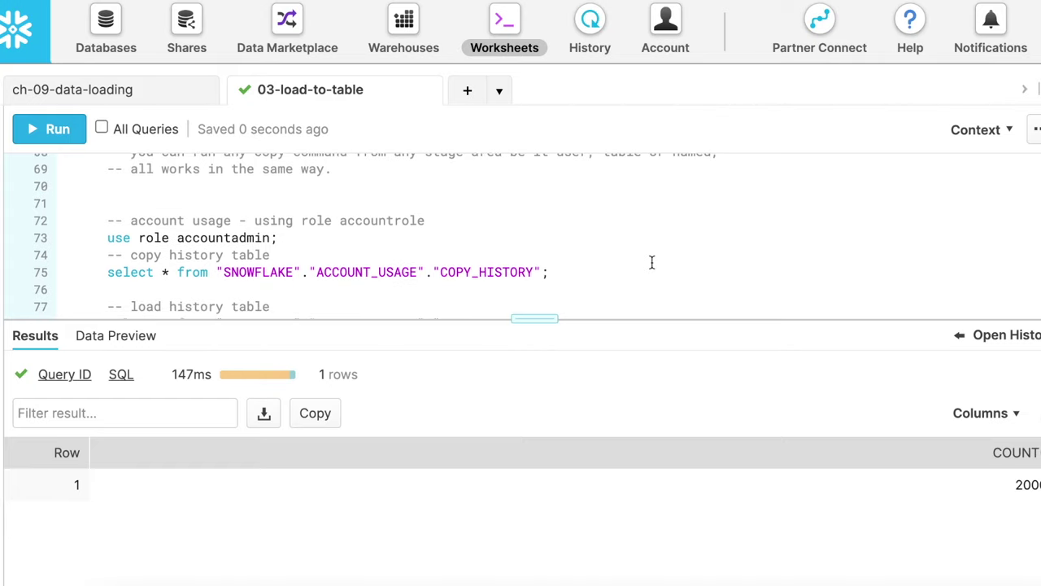
{"action": "left_click", "coordinate": [244, 235]}
{"action": "key", "text": "ctrl+Return"}
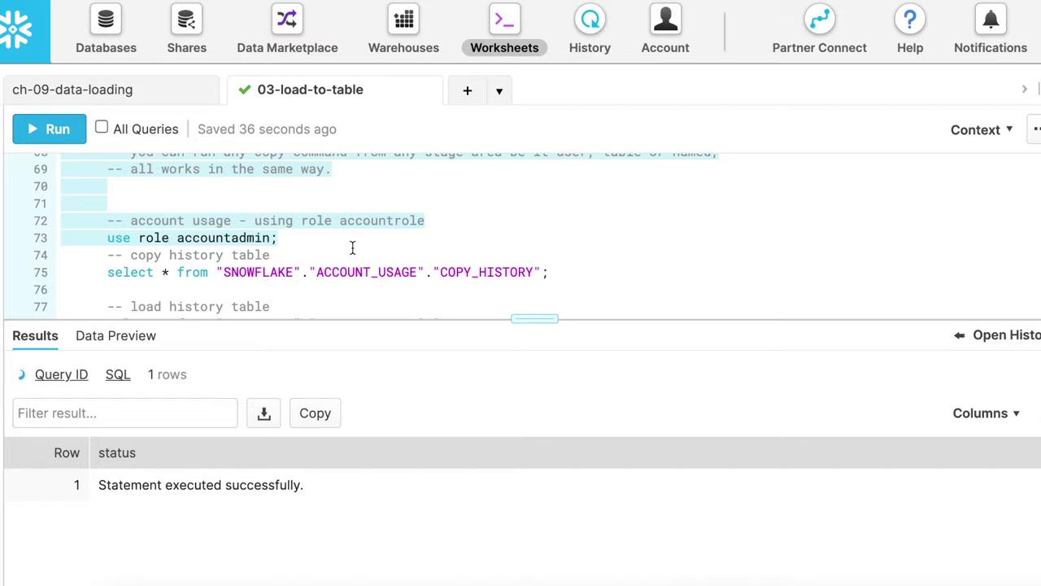
- Query "SNOWFLAKE"."ACCOUNT_USAGE"."COPY_HISTORY", widen the STAGE_LOCATION column and examine the listed file loads
{"action": "scroll", "coordinate": [353, 249], "scroll_direction": "down", "scroll_amount": 3}
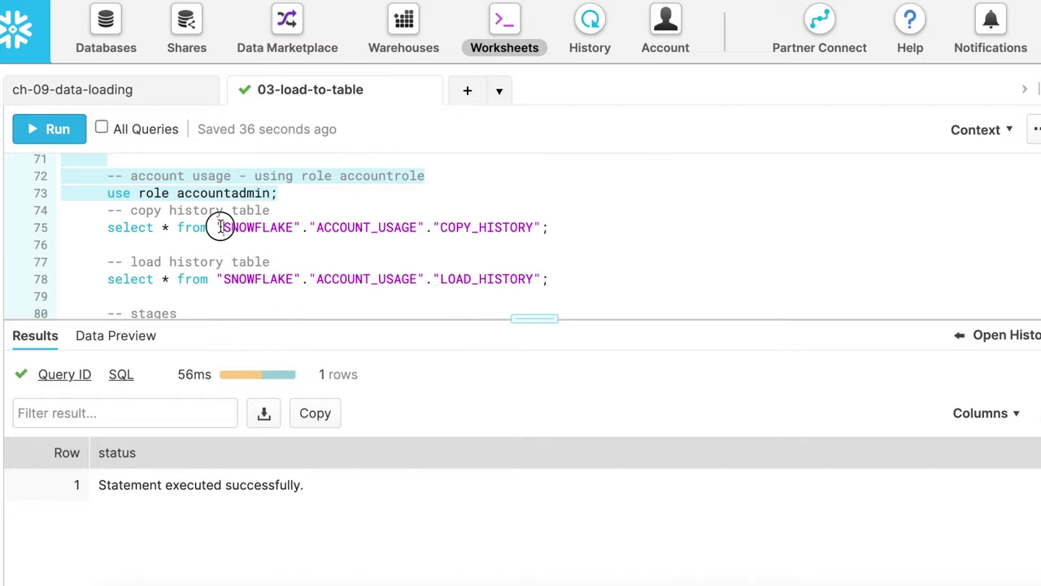
{"action": "left_click", "coordinate": [220, 227]}
{"action": "left_click", "coordinate": [46, 129]}
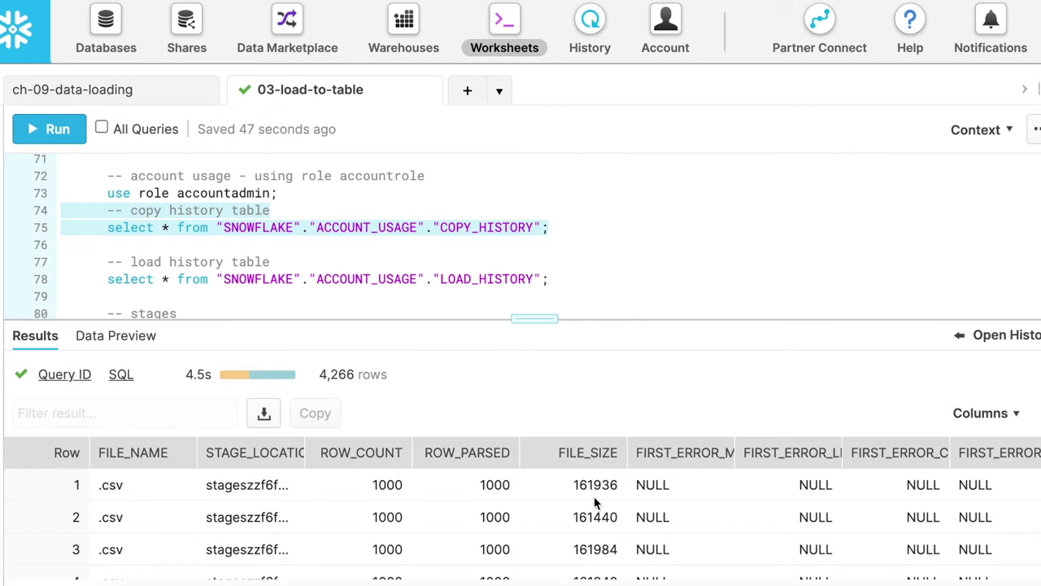
{"action": "scroll", "coordinate": [599, 495], "scroll_direction": "right", "scroll_amount": 10}
{"action": "scroll", "coordinate": [759, 507], "scroll_direction": "left", "scroll_amount": 10}
{"action": "left_click_drag", "start_coordinate": [305, 452], "coordinate": [409, 453]}
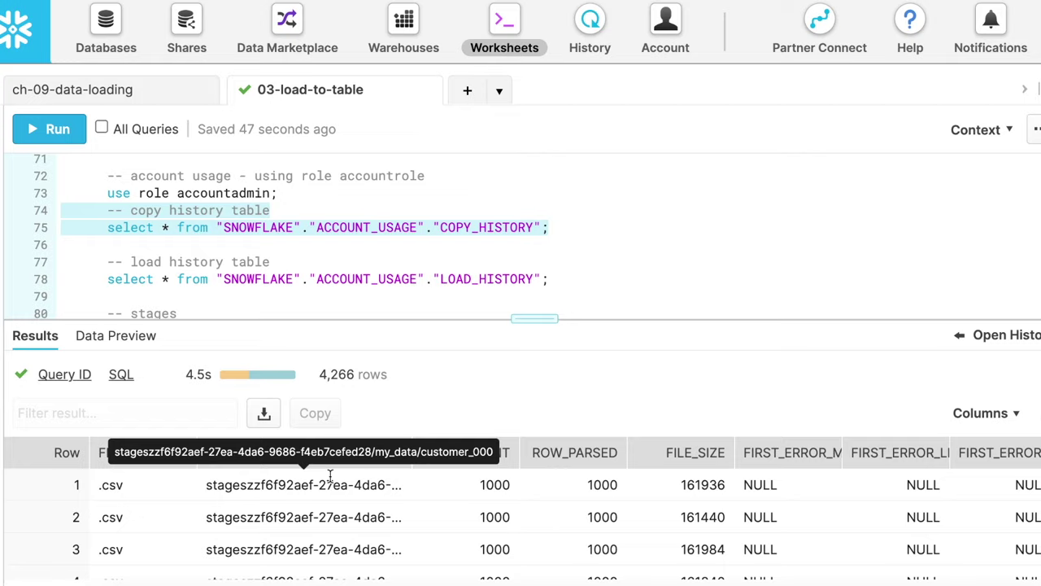
{"action": "scroll", "coordinate": [330, 476], "scroll_direction": "down", "scroll_amount": 5}
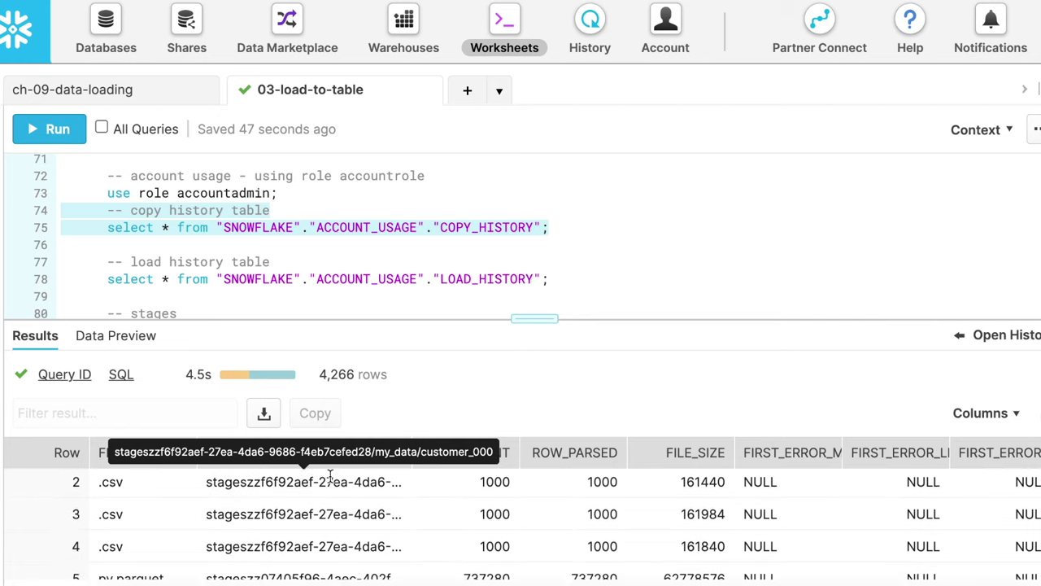
{"action": "scroll", "coordinate": [330, 476], "scroll_direction": "down", "scroll_amount": 2}
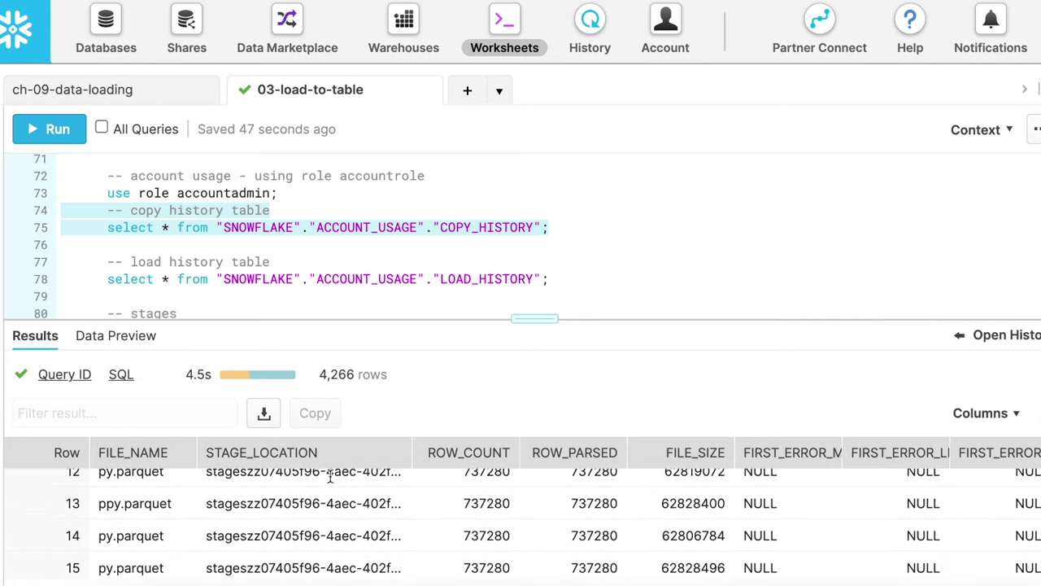
{"action": "scroll", "coordinate": [330, 488], "scroll_direction": "down", "scroll_amount": 20}
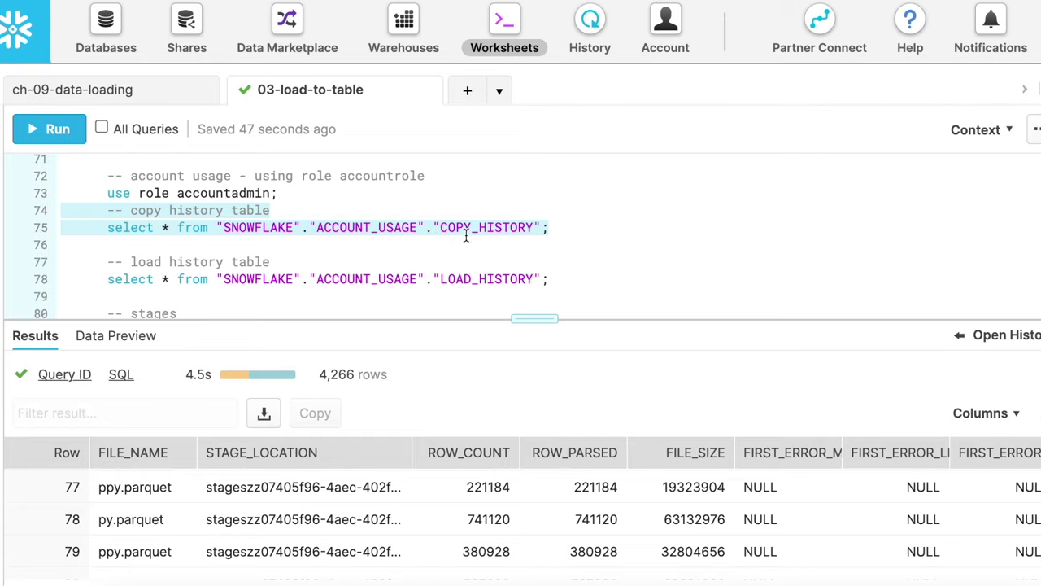
- Query "SNOWFLAKE"."ACCOUNT_USAGE"."LOAD_HISTORY" and examine its table, status, row count and error columns
{"action": "left_click", "coordinate": [458, 279]}
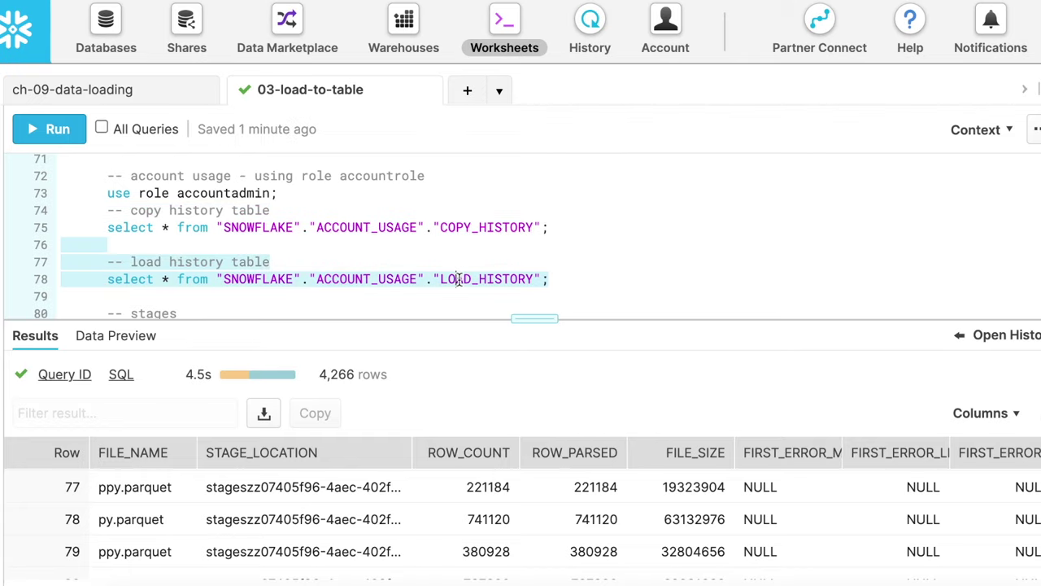
{"action": "left_click", "coordinate": [55, 128]}
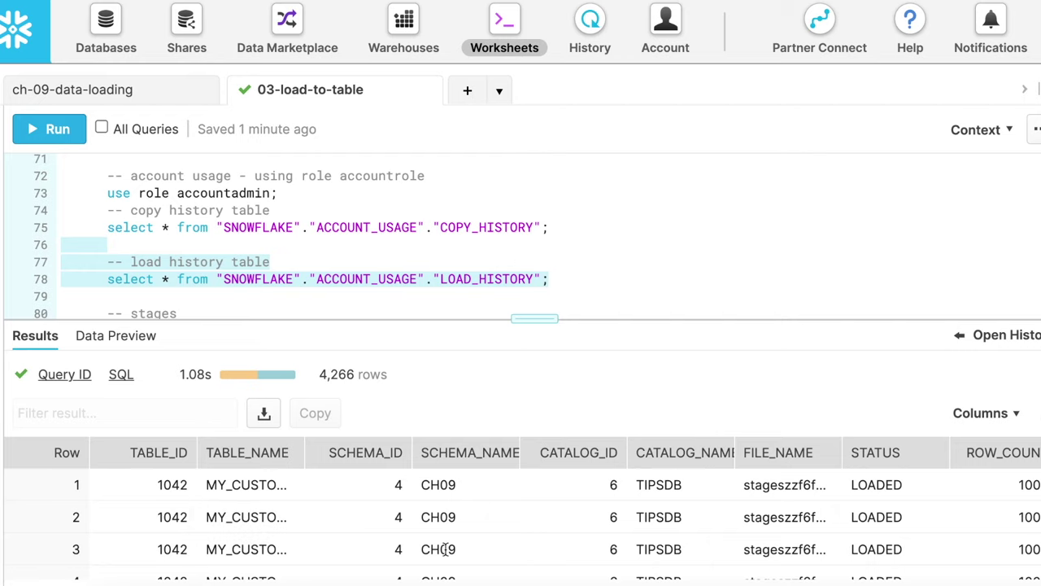
{"action": "scroll", "coordinate": [592, 519], "scroll_direction": "right", "scroll_amount": 8}
{"action": "scroll", "coordinate": [593, 519], "scroll_direction": "right", "scroll_amount": 10}
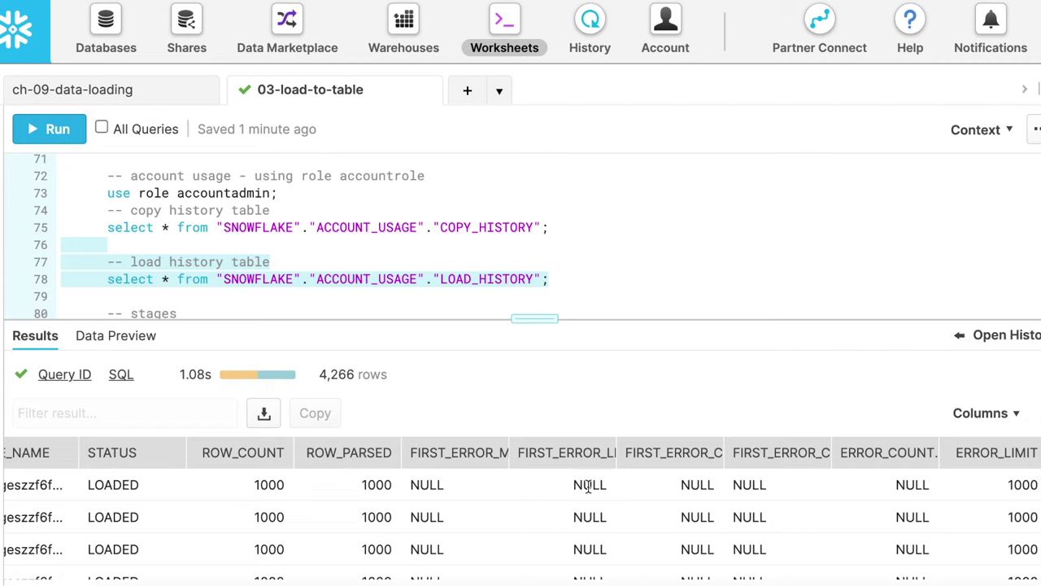
{"action": "scroll", "coordinate": [847, 511], "scroll_direction": "down", "scroll_amount": 5}
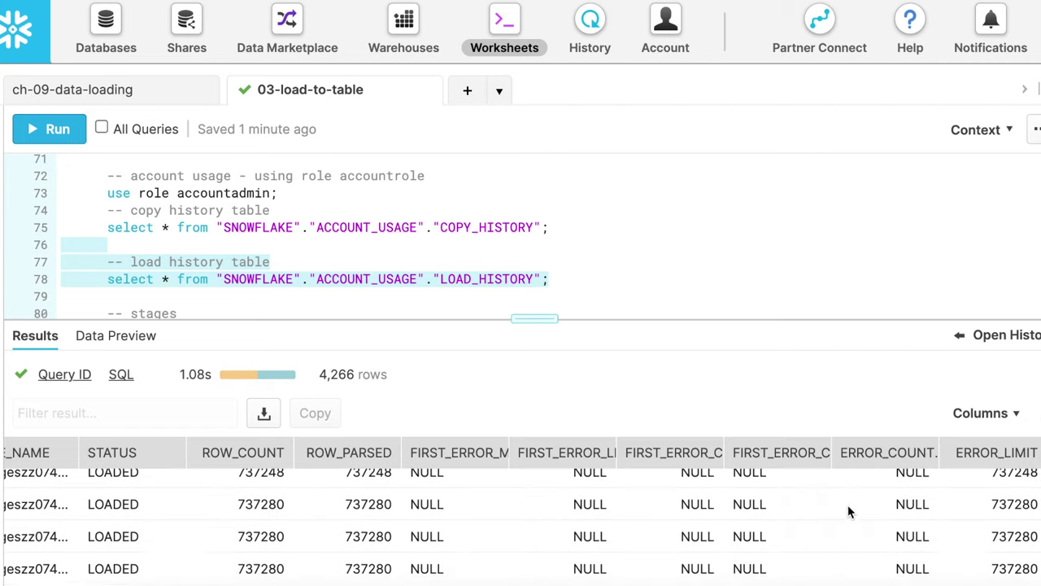
- Query "SNOWFLAKE"."ACCOUNT_USAGE"."STAGES" and look through the listed stages
{"action": "scroll", "coordinate": [547, 279], "scroll_direction": "down", "scroll_amount": 2}
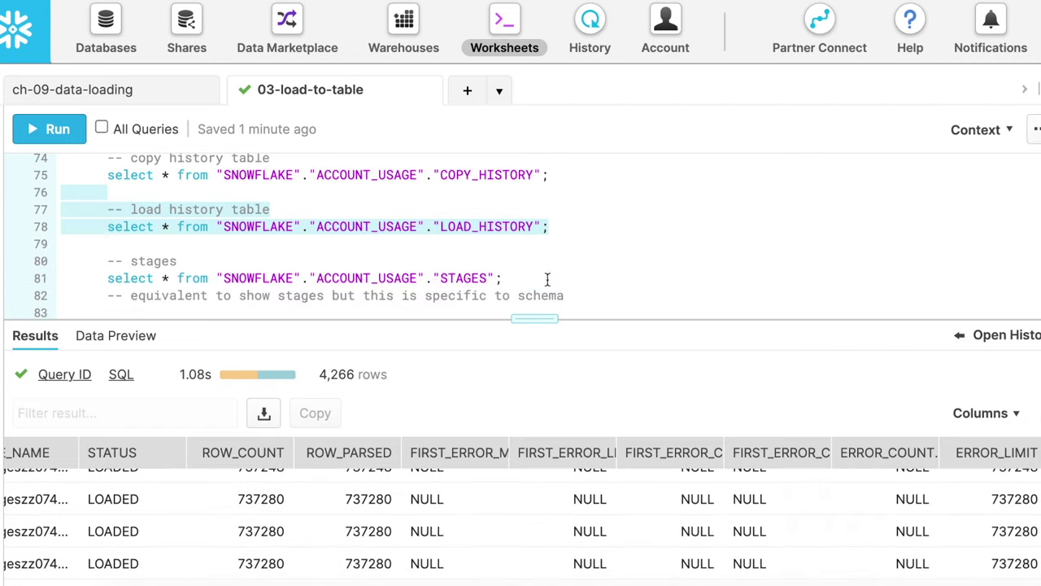
{"action": "left_click", "coordinate": [401, 277]}
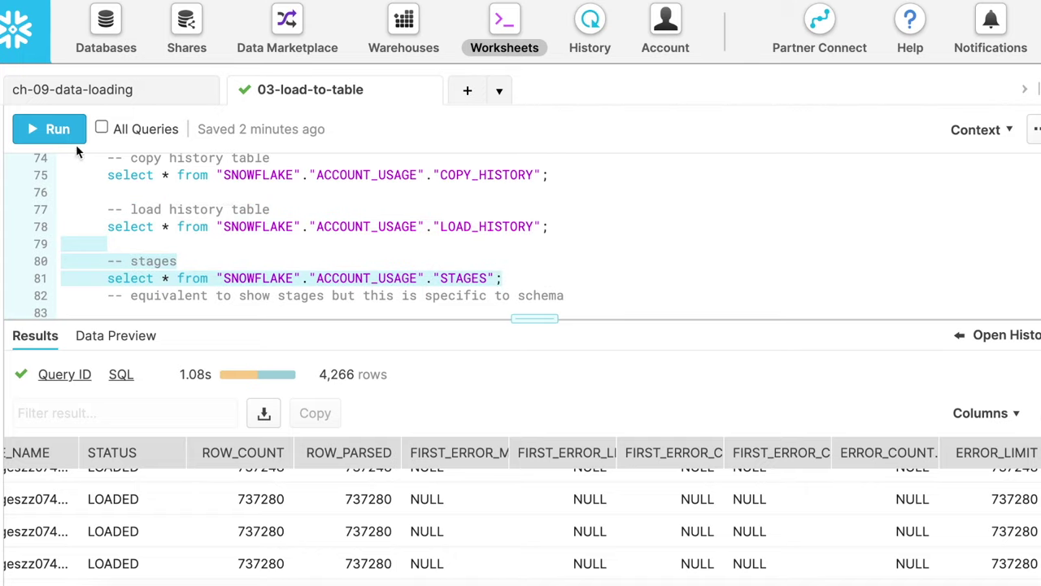
{"action": "left_click", "coordinate": [49, 129]}
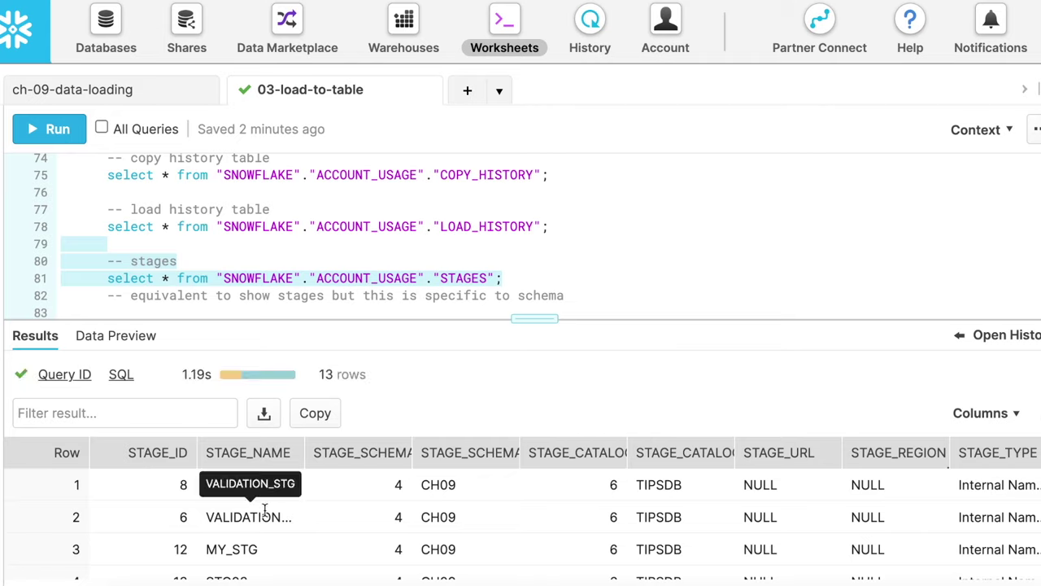
{"action": "scroll", "coordinate": [293, 514], "scroll_direction": "down", "scroll_amount": 3}
- Run the create or replace statements for the file formats my_parquet_ff (parquet), my_json_ff (json) and my_csv_ff (csv)
{"action": "scroll", "coordinate": [322, 518], "scroll_direction": "down", "scroll_amount": 3}
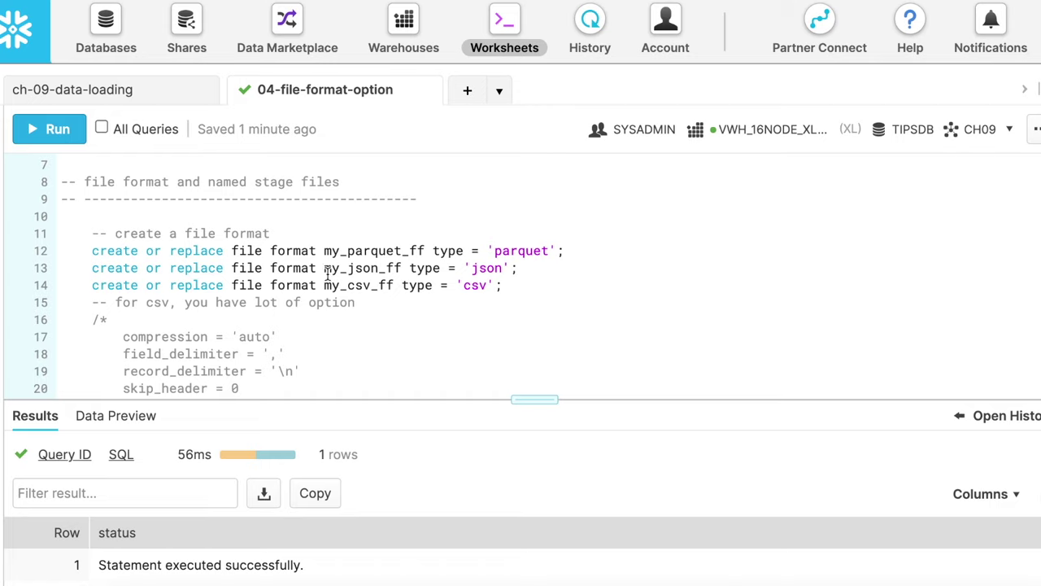
{"action": "left_click", "coordinate": [372, 285]}
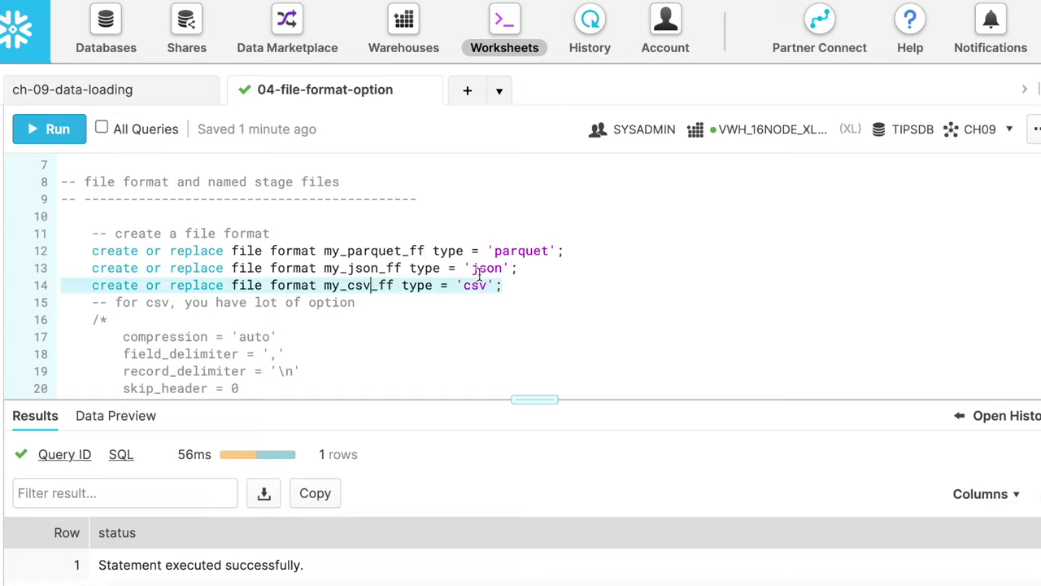
{"action": "left_click", "coordinate": [450, 251]}
{"action": "key", "text": "ctrl+Return"}
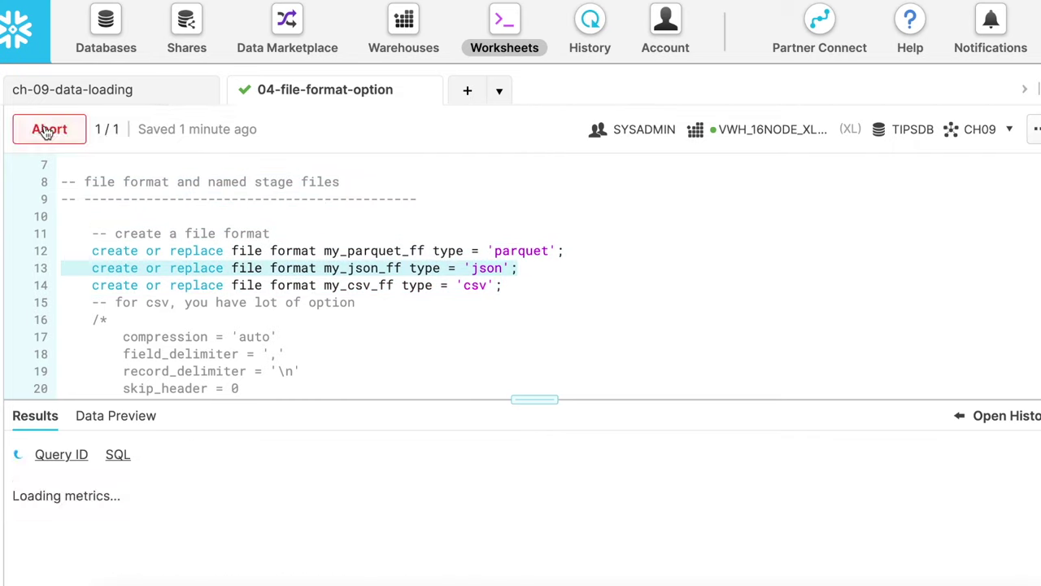
{"action": "left_click", "coordinate": [47, 130]}
{"action": "key", "text": "ctrl+Return"}
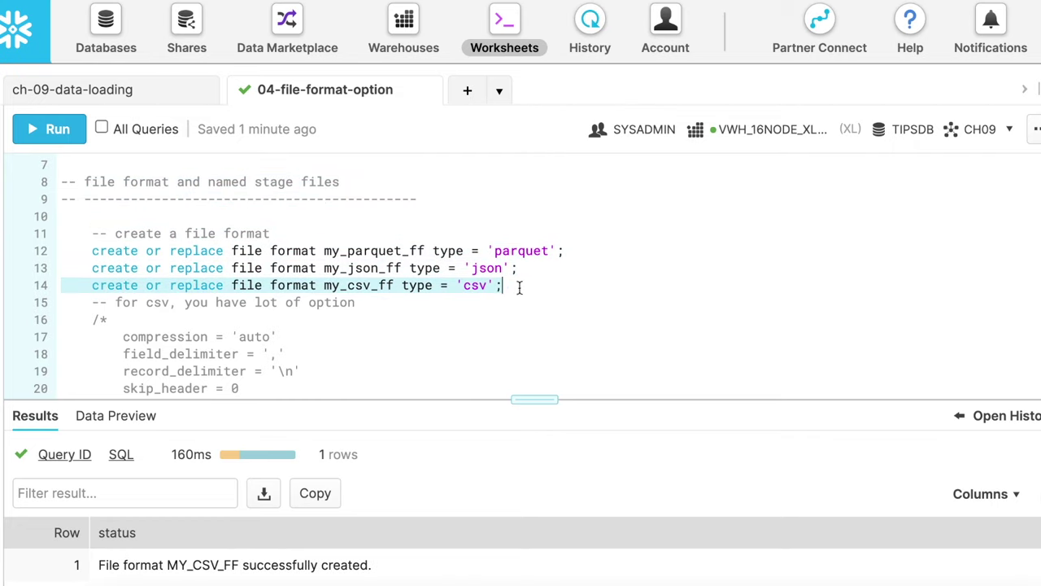
- Add show file formats; below the my_csv_ff statement, run it and enlarge the results area to view the list
{"action": "key", "text": "Return"}
{"action": "key", "text": "Return"}
{"action": "type", "text": "show file f"}
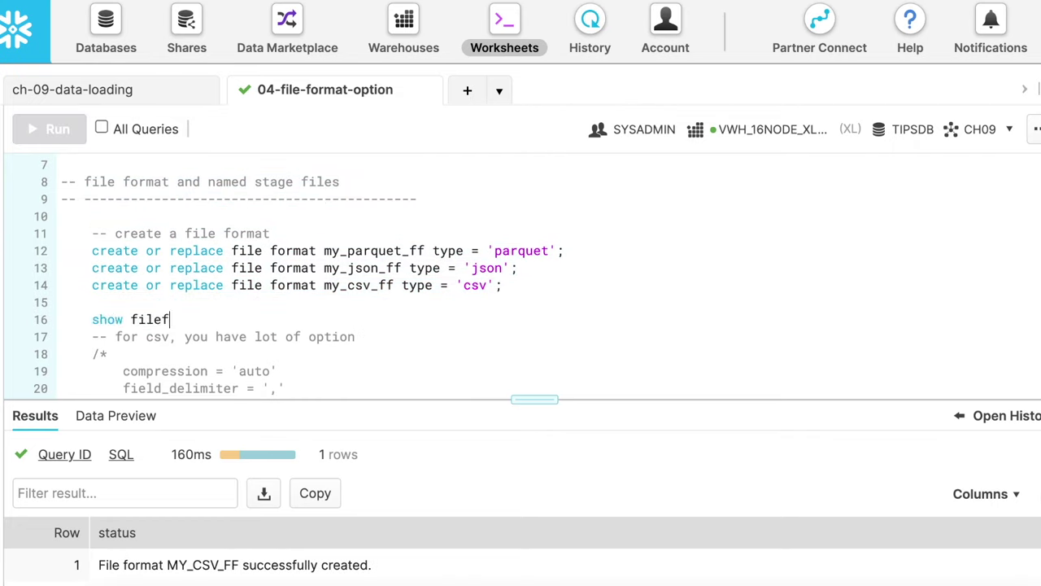
{"action": "type", "text": "ormats"}
{"action": "key", "text": "Left"}
{"action": "key", "text": "Left"}
{"action": "key", "text": "Left"}
{"action": "key", "text": "Left"}
{"action": "key", "text": "Left"}
{"action": "key", "text": "Left"}
{"action": "key", "text": "Left"}
{"action": "key", "text": "End"}
{"action": "type", "text": ";"}
{"action": "key", "text": "ctrl+Return"}
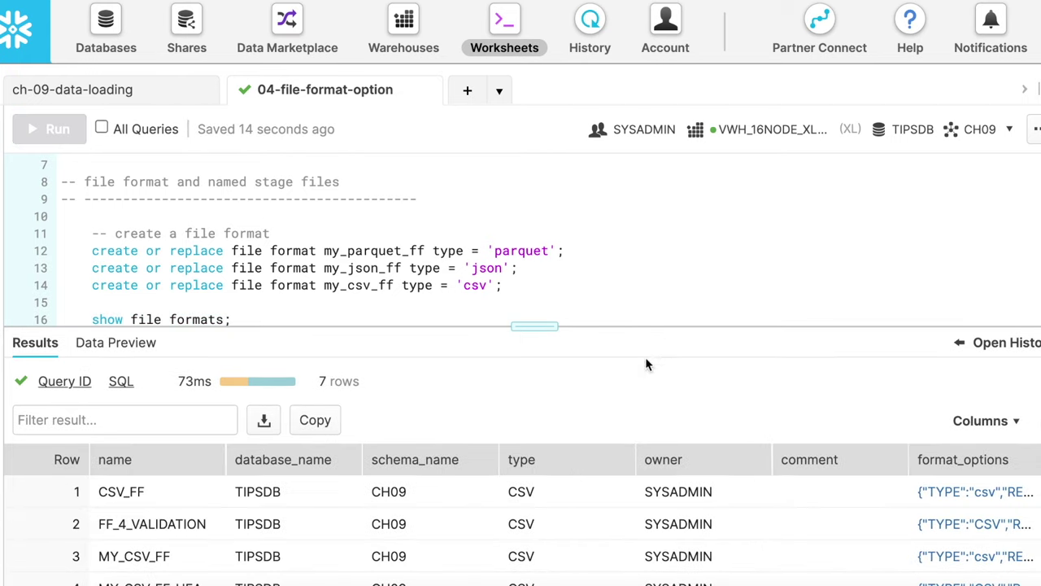
{"action": "left_click", "coordinate": [536, 328]}
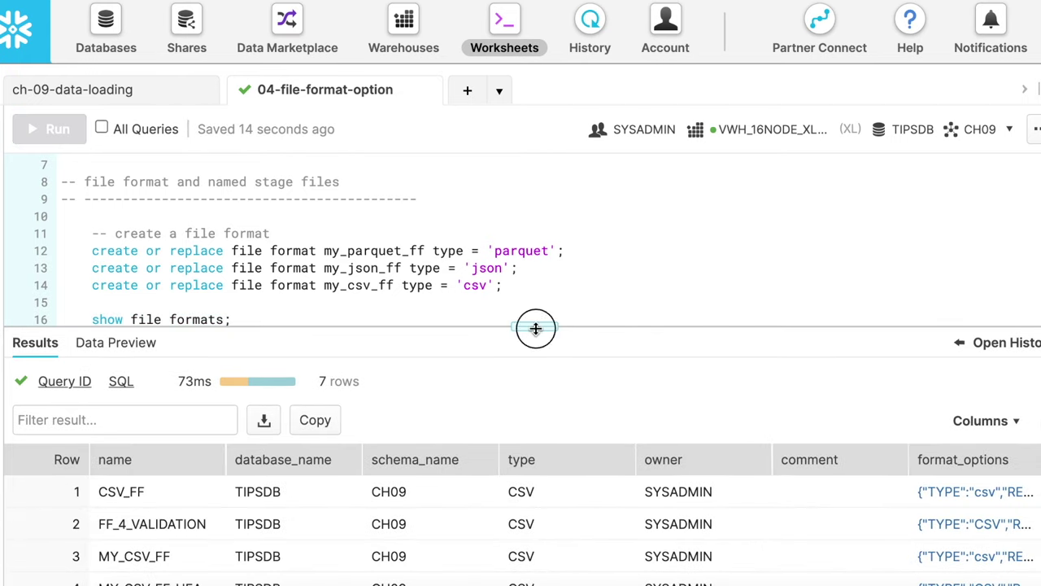
{"action": "left_click_drag", "start_coordinate": [535, 328], "coordinate": [536, 220]}
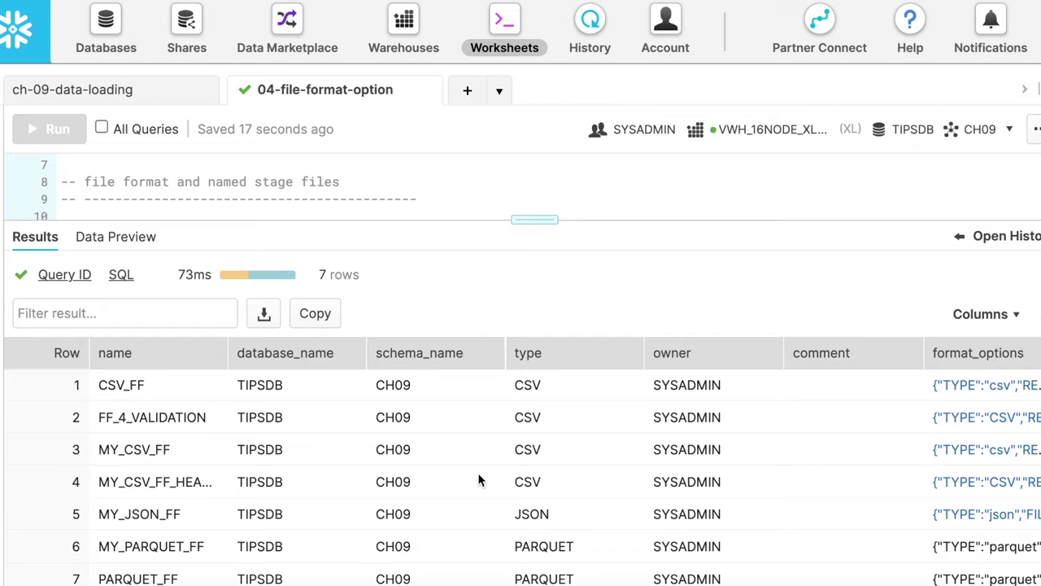
- View the full format options of the CSV_FF file format, close the details and shrink the results area
{"action": "left_click", "coordinate": [978, 393]}
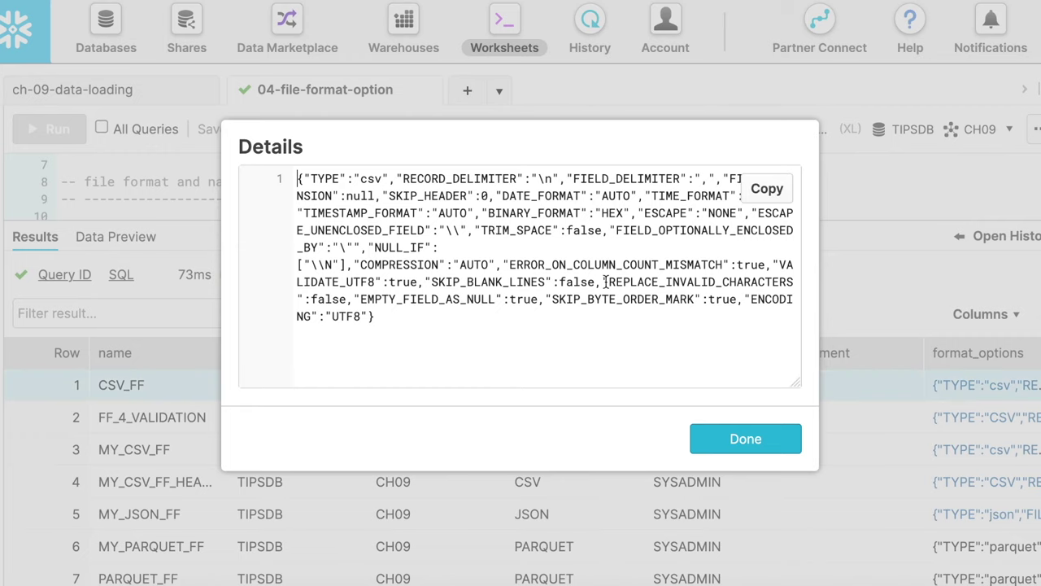
{"action": "left_click", "coordinate": [744, 439]}
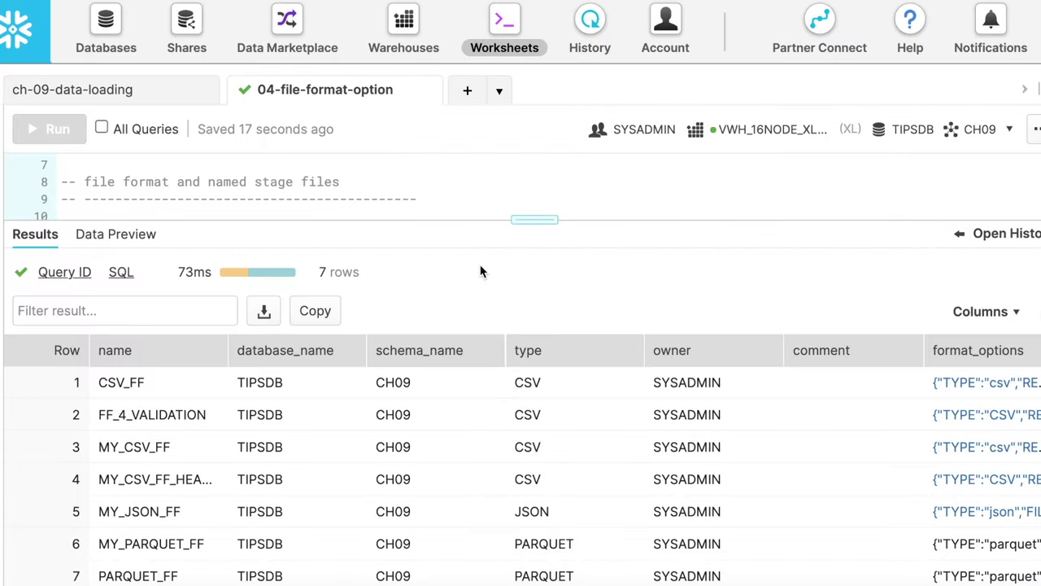
{"action": "left_click_drag", "start_coordinate": [529, 221], "coordinate": [532, 441]}
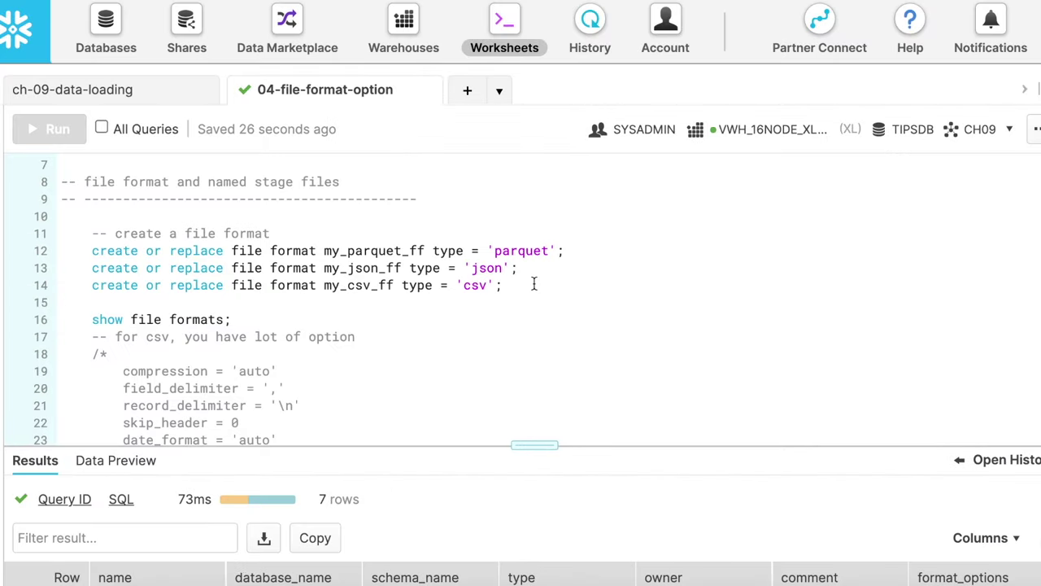
- Change the stg_csv statement to create or replace stage, keeping file_format = my_csv_ff, and run it
{"action": "scroll", "coordinate": [533, 284], "scroll_direction": "down", "scroll_amount": 1}
{"action": "scroll", "coordinate": [532, 284], "scroll_direction": "down", "scroll_amount": 4}
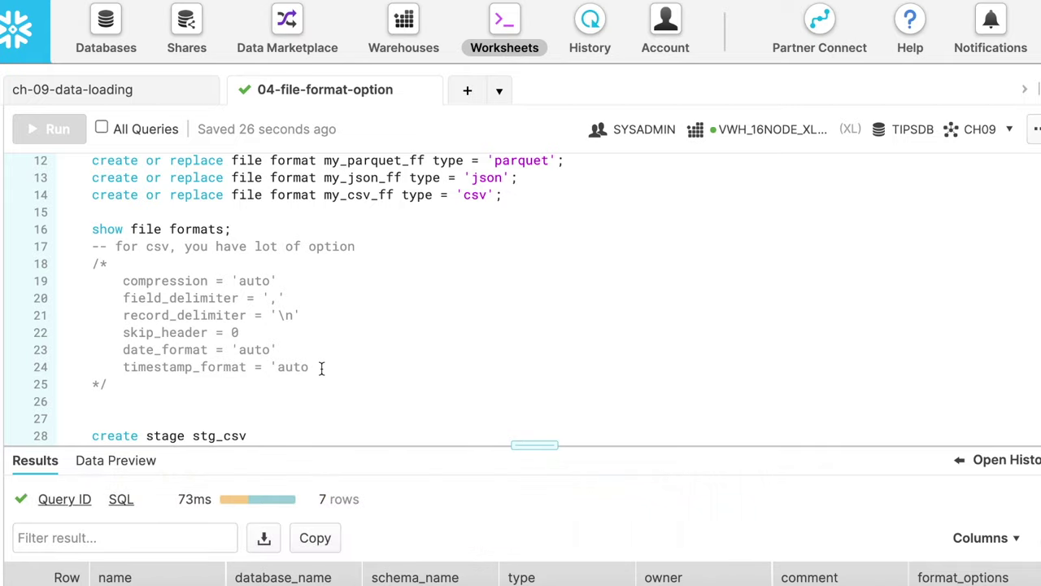
{"action": "scroll", "coordinate": [321, 368], "scroll_direction": "down", "scroll_amount": 3}
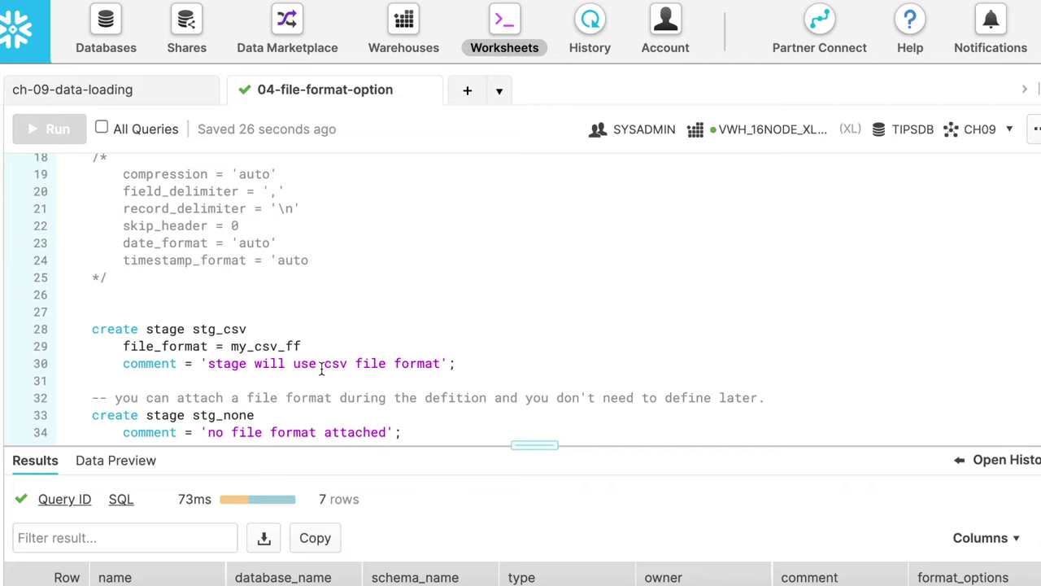
{"action": "double_click", "coordinate": [214, 329]}
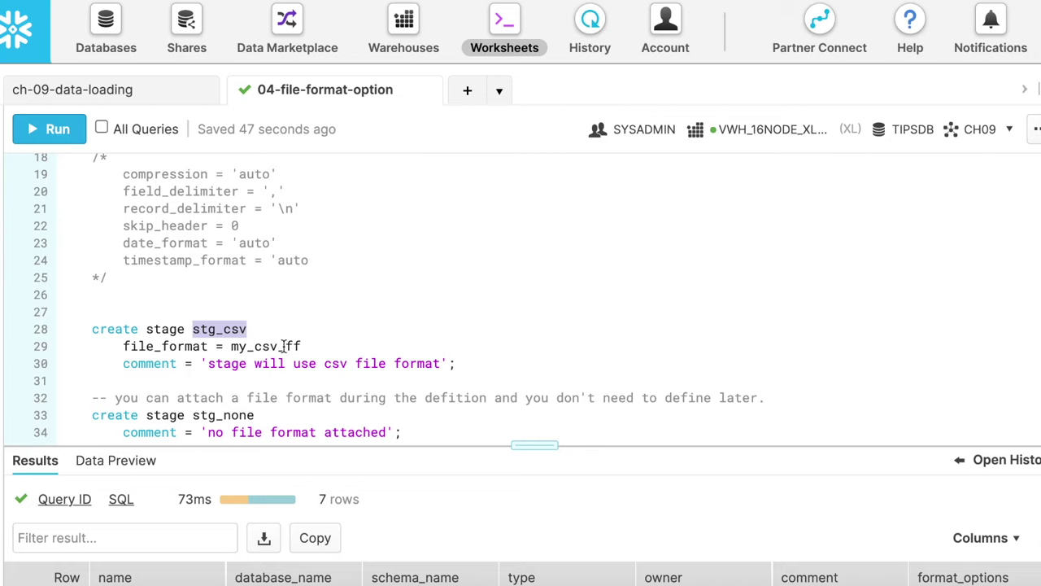
{"action": "left_click", "coordinate": [146, 328]}
{"action": "type", "text": "or re"}
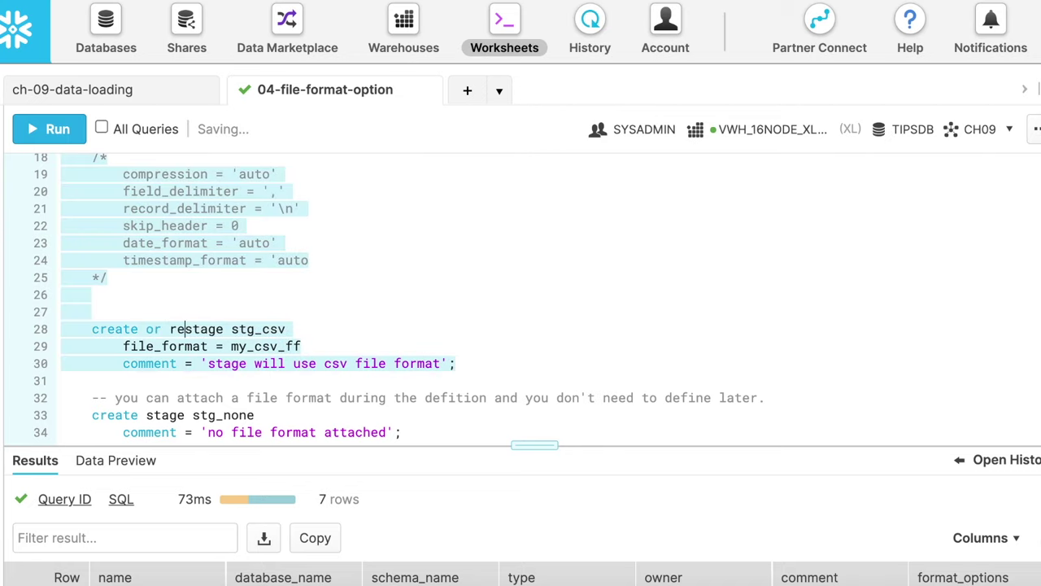
{"action": "type", "text": "place"}
{"action": "key", "text": "ctrl+Return"}
{"action": "left_click_drag", "start_coordinate": [535, 445], "coordinate": [537, 403]}
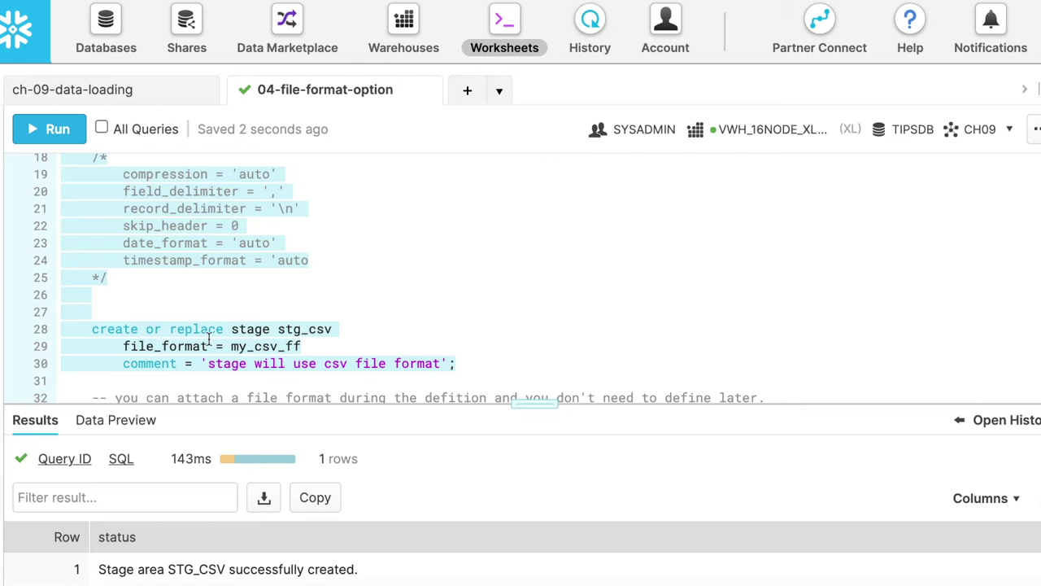
- Change the stg_none statement, which has no file format attached, to create or replace stage and run it
{"action": "scroll", "coordinate": [334, 335], "scroll_direction": "down", "scroll_amount": 2}
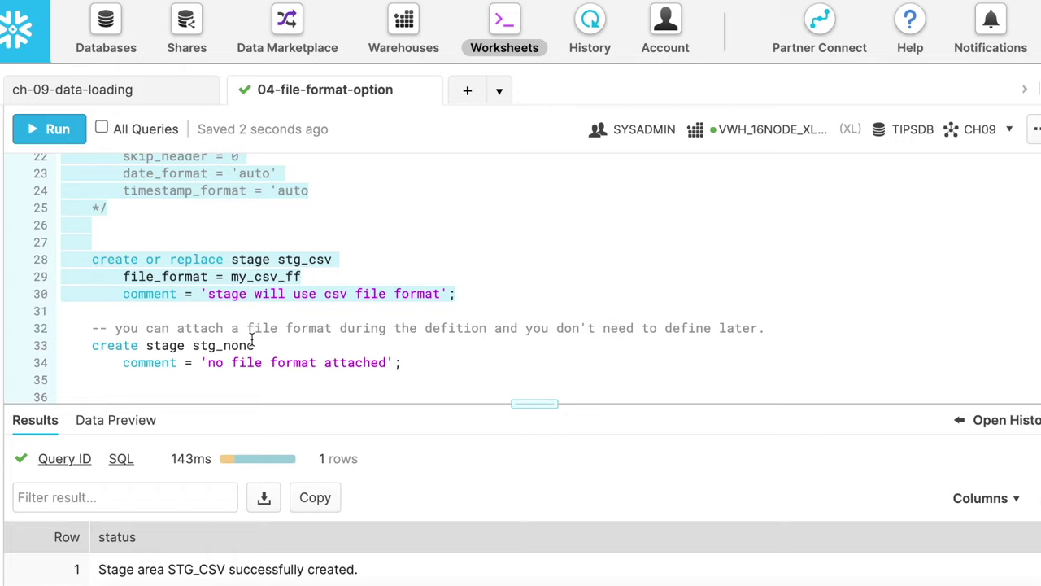
{"action": "left_click", "coordinate": [147, 346]}
{"action": "type", "text": "or replace"}
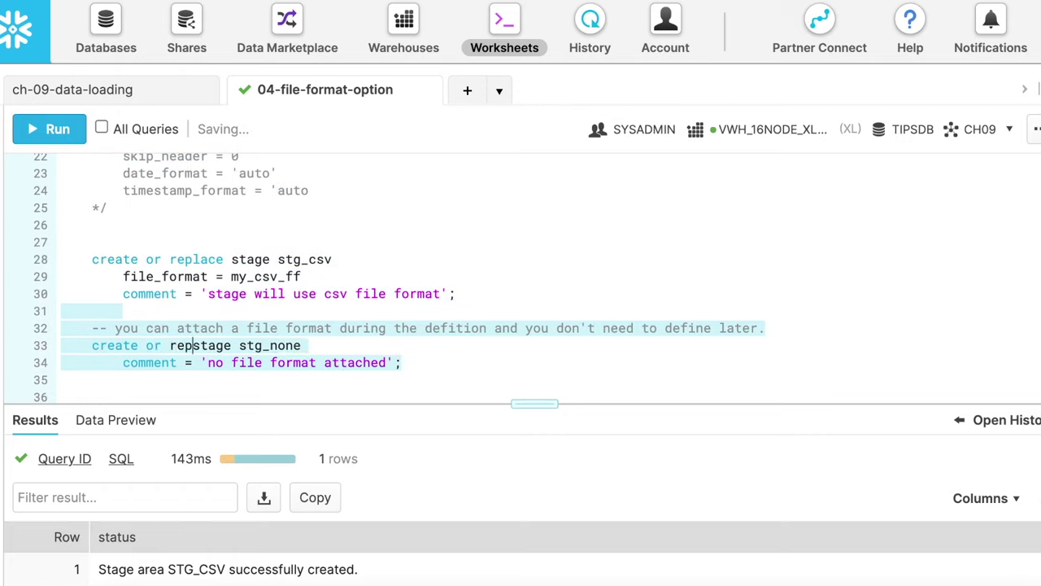
{"action": "key", "text": "ctrl+Return"}
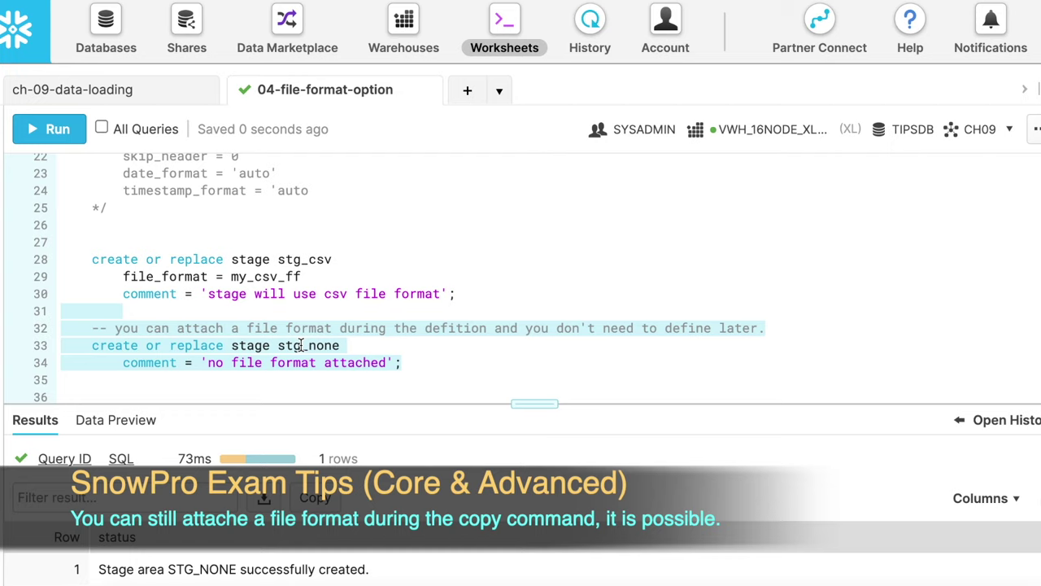
- Change the comment above the put commands to "load csv data"
{"action": "scroll", "coordinate": [301, 345], "scroll_direction": "down", "scroll_amount": 4}
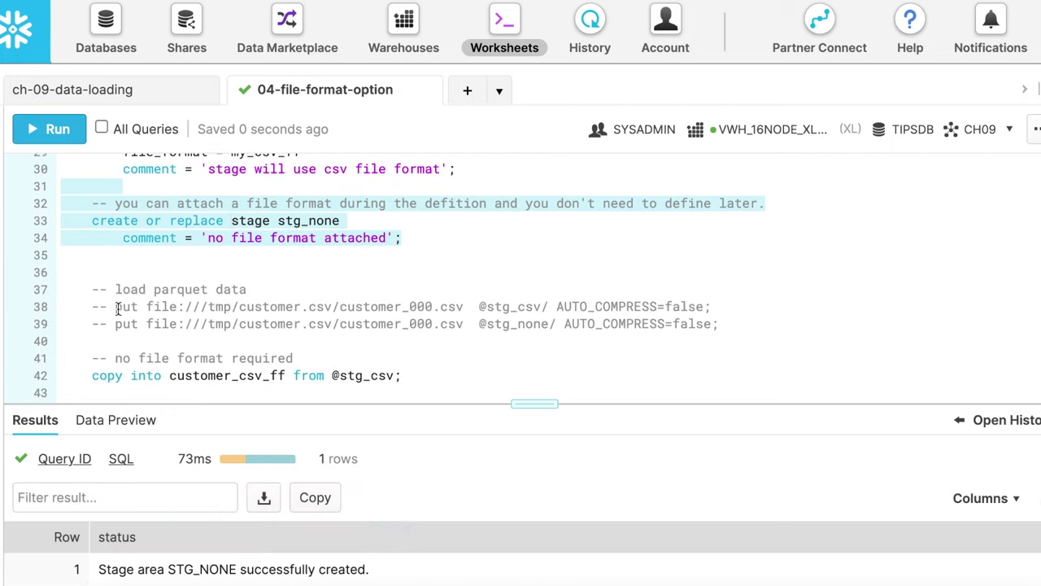
{"action": "double_click", "coordinate": [181, 289]}
{"action": "type", "text": "csv"}
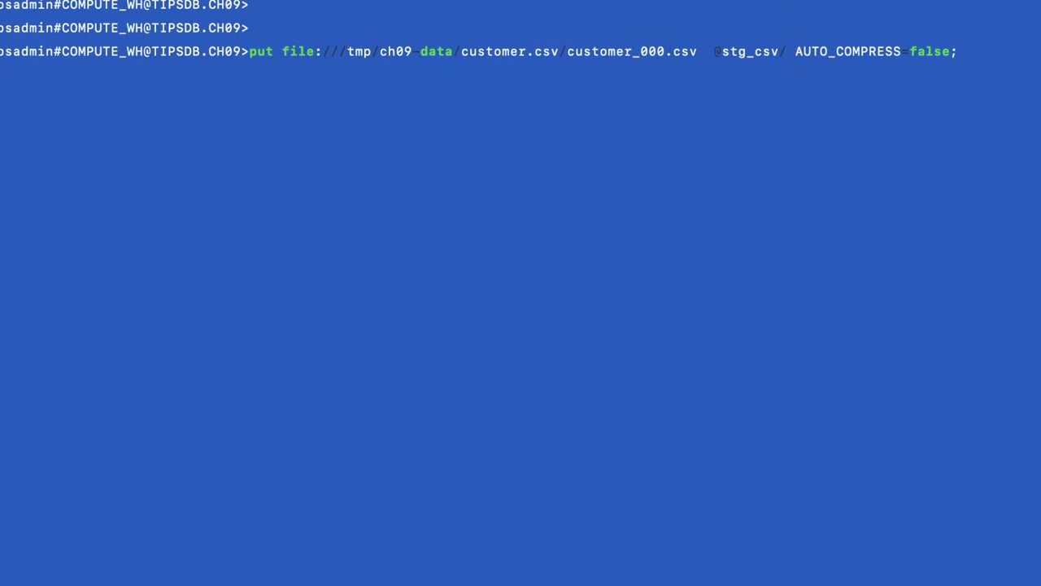
{"action": "key", "text": "Return"}
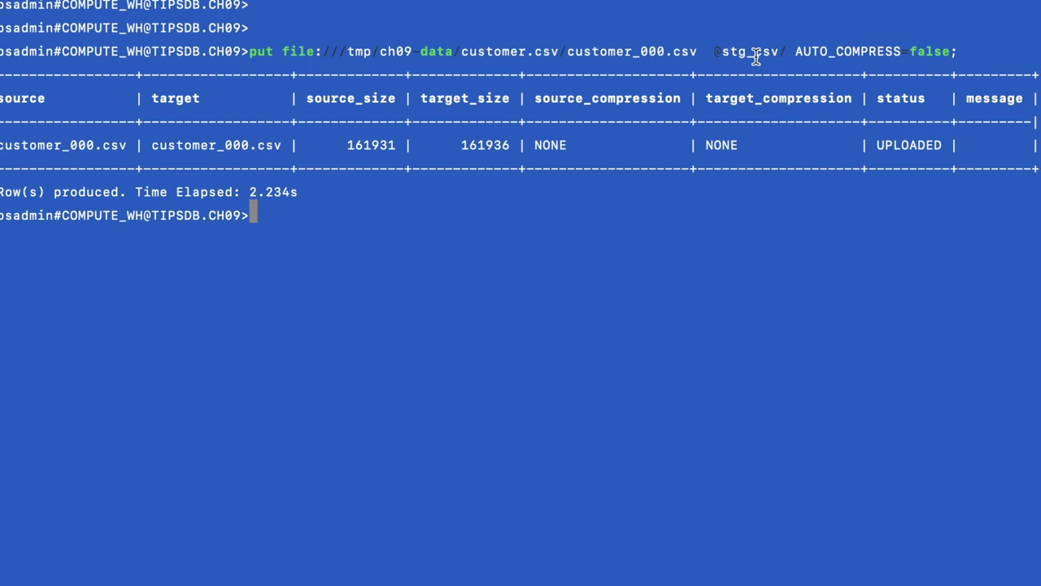
{"action": "key", "text": "super+v"}
{"action": "key", "text": "Return"}
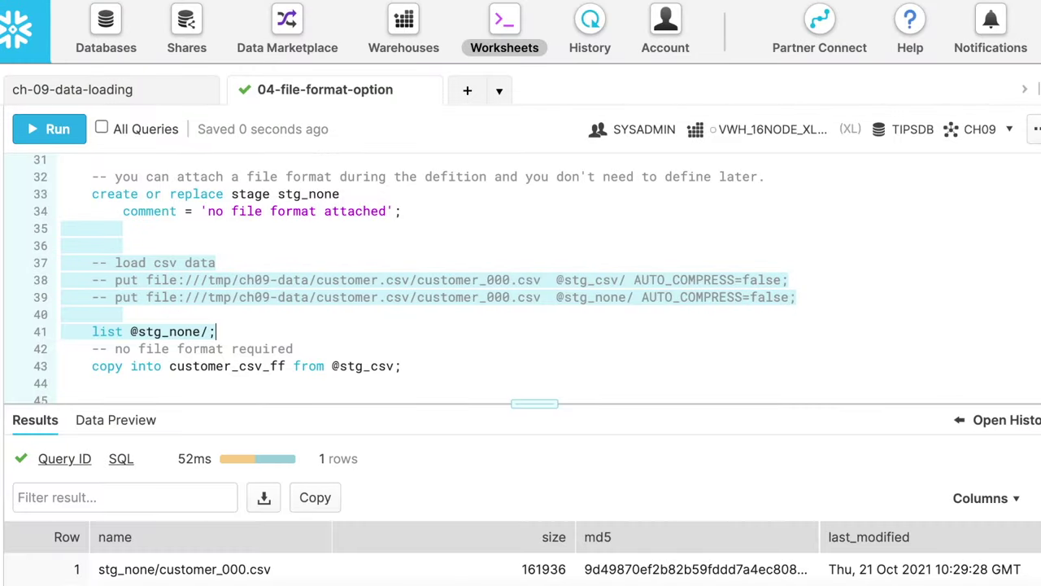
{"action": "left_click_drag", "start_coordinate": [535, 403], "coordinate": [523, 257]}
{"action": "scroll", "coordinate": [523, 257], "scroll_direction": "down", "scroll_amount": 2}
{"action": "left_click", "coordinate": [236, 273]}
{"action": "key", "text": "Return"}
{"action": "type", "text": "list @"}
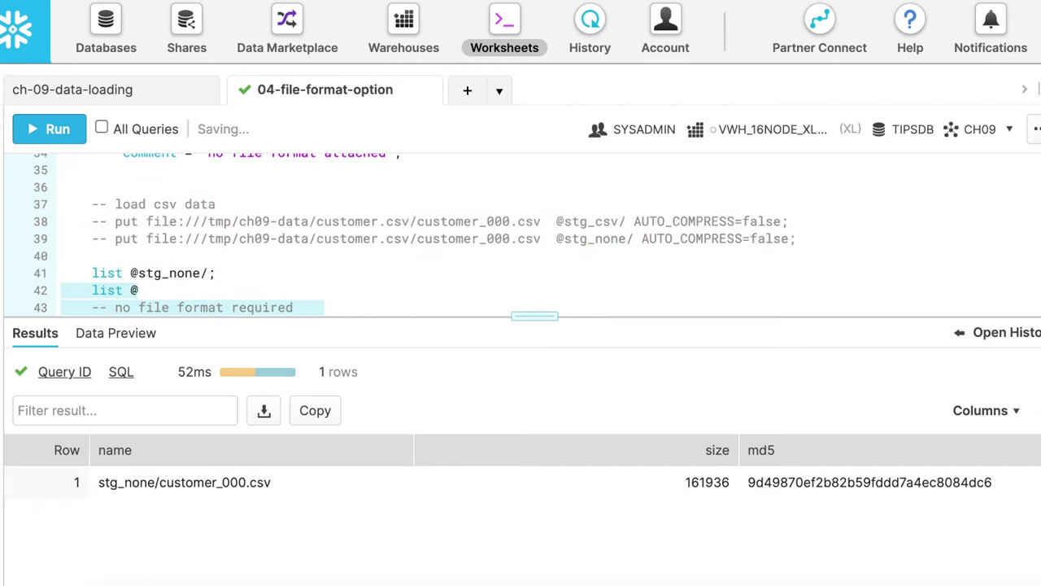
{"action": "type", "text": "stg_csv;"}
{"action": "key", "text": "ctrl+Return"}
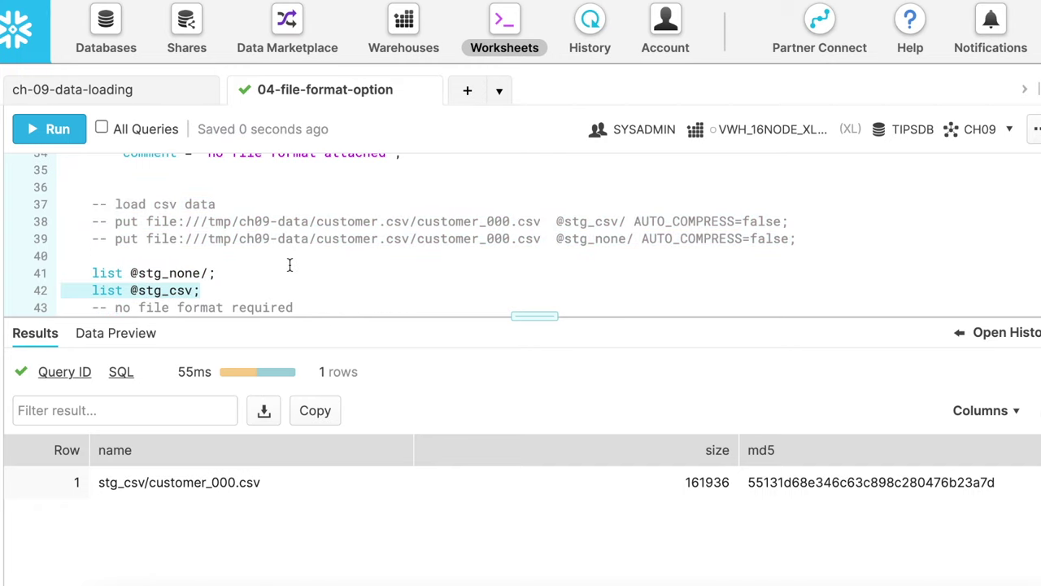
{"action": "scroll", "coordinate": [289, 264], "scroll_direction": "down", "scroll_amount": 2}
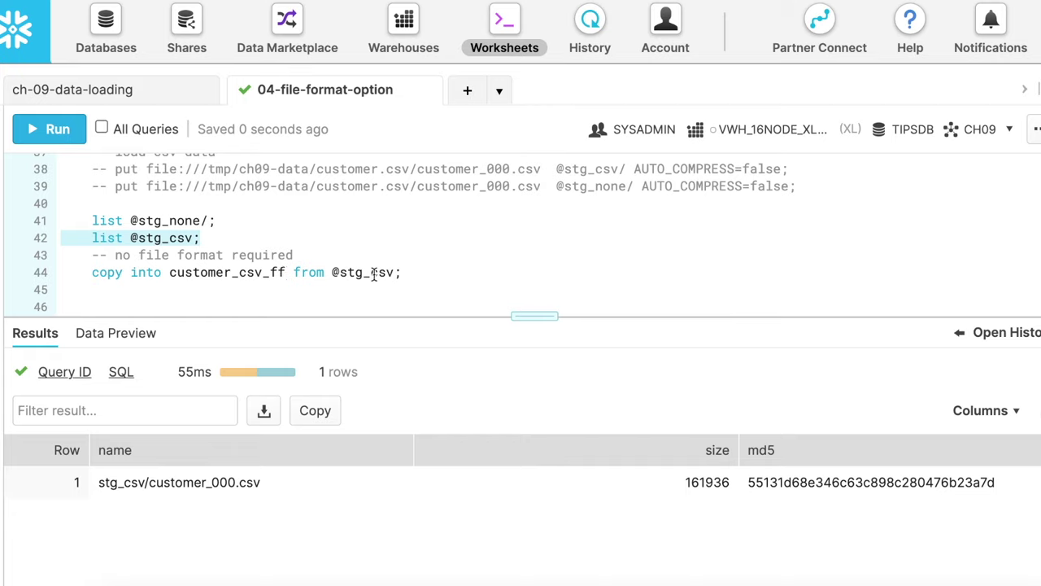
{"action": "left_click", "coordinate": [306, 251]}
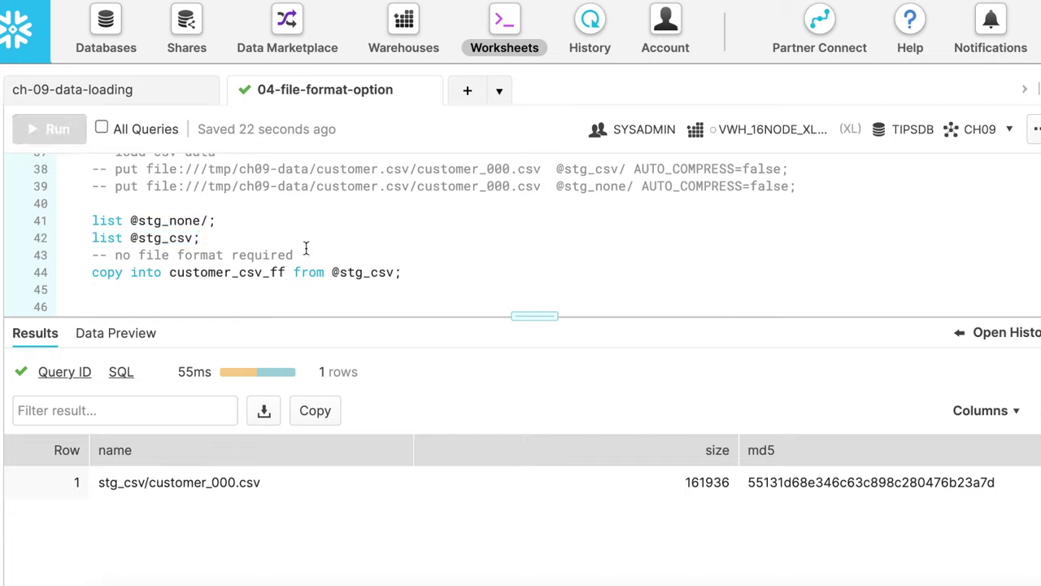
{"action": "key", "text": "Return"}
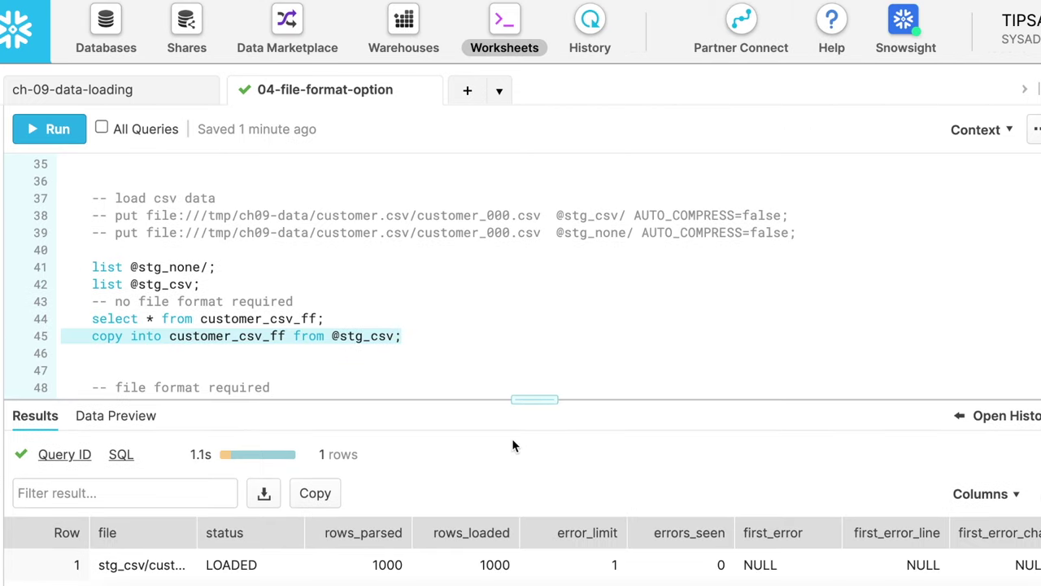
- Run select * from customer_csv_ff; and enlarge the results area to look through the customer rows, then restore it
{"action": "left_click", "coordinate": [288, 319]}
{"action": "left_click", "coordinate": [59, 138]}
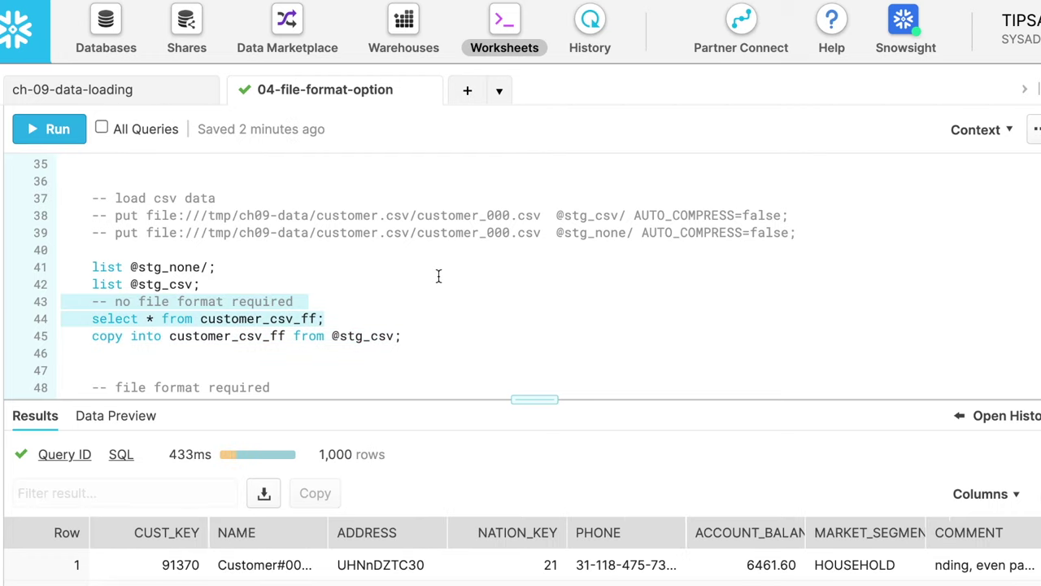
{"action": "left_click_drag", "start_coordinate": [534, 399], "coordinate": [530, 267]}
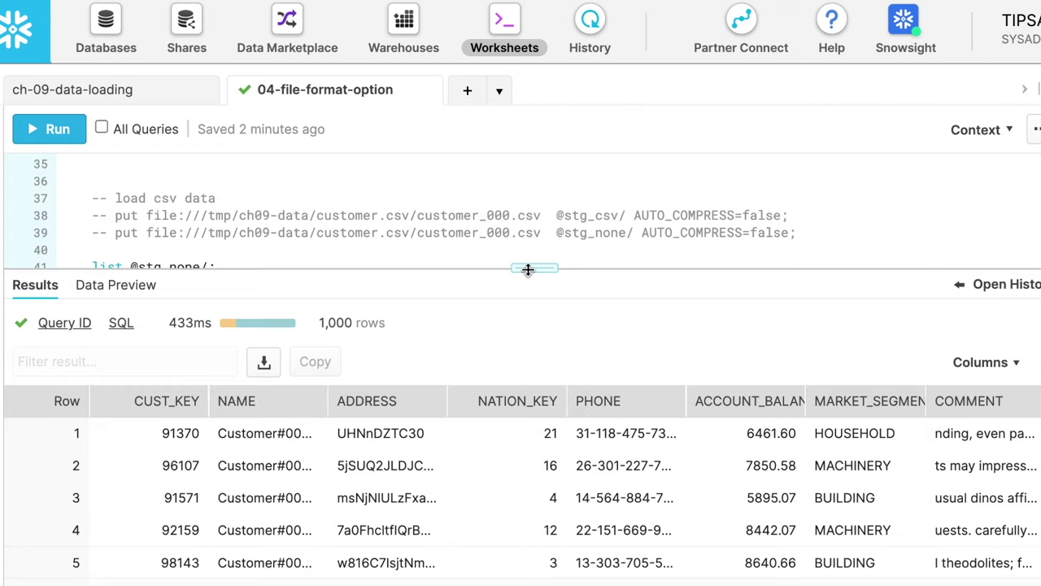
{"action": "left_click_drag", "start_coordinate": [528, 269], "coordinate": [528, 372]}
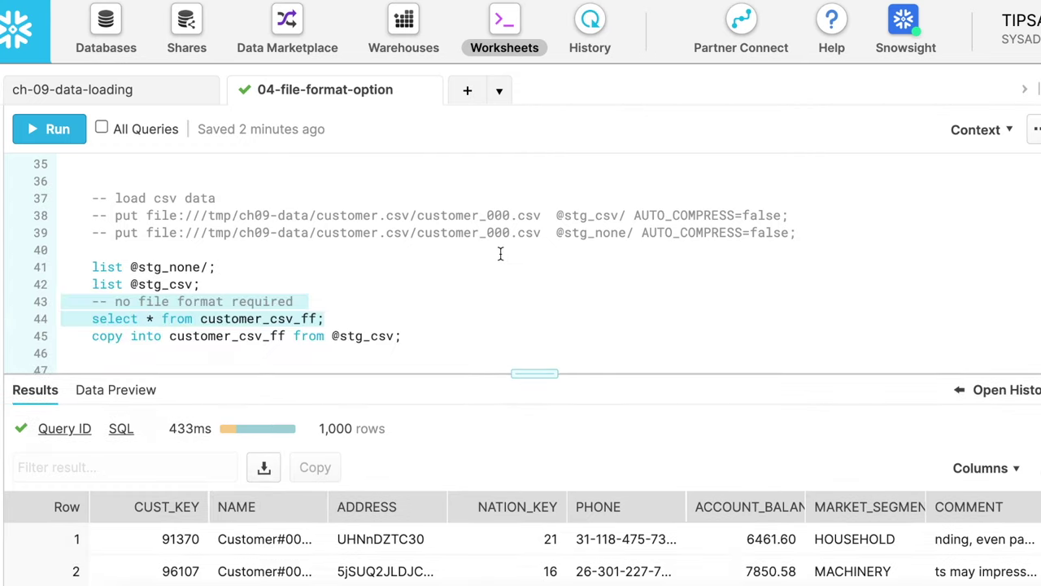
- Add select count(*) from customer_csv_none; below the "file format required" comment and run it
{"action": "scroll", "coordinate": [500, 252], "scroll_direction": "down", "scroll_amount": 3}
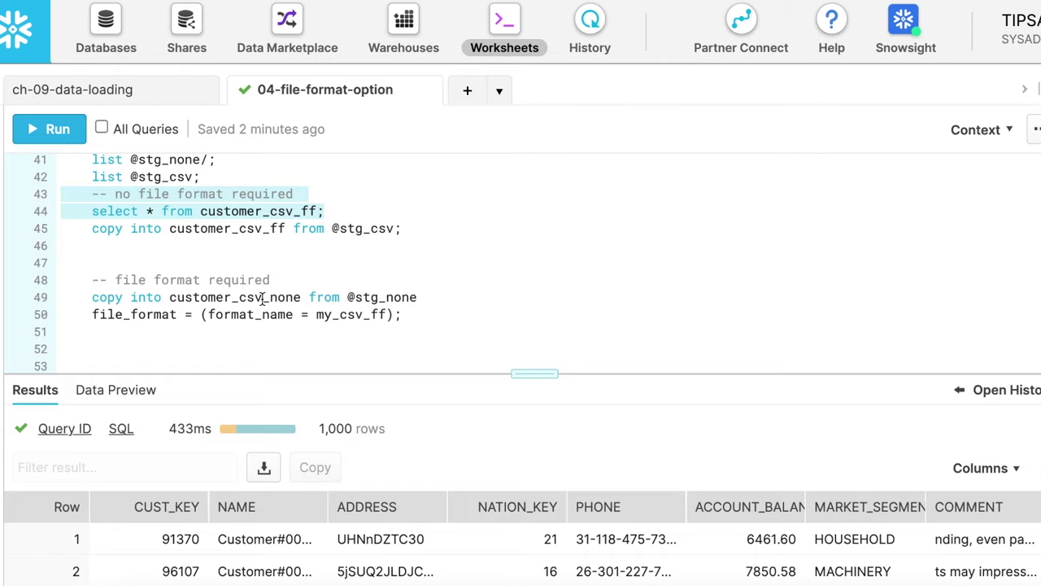
{"action": "double_click", "coordinate": [118, 316]}
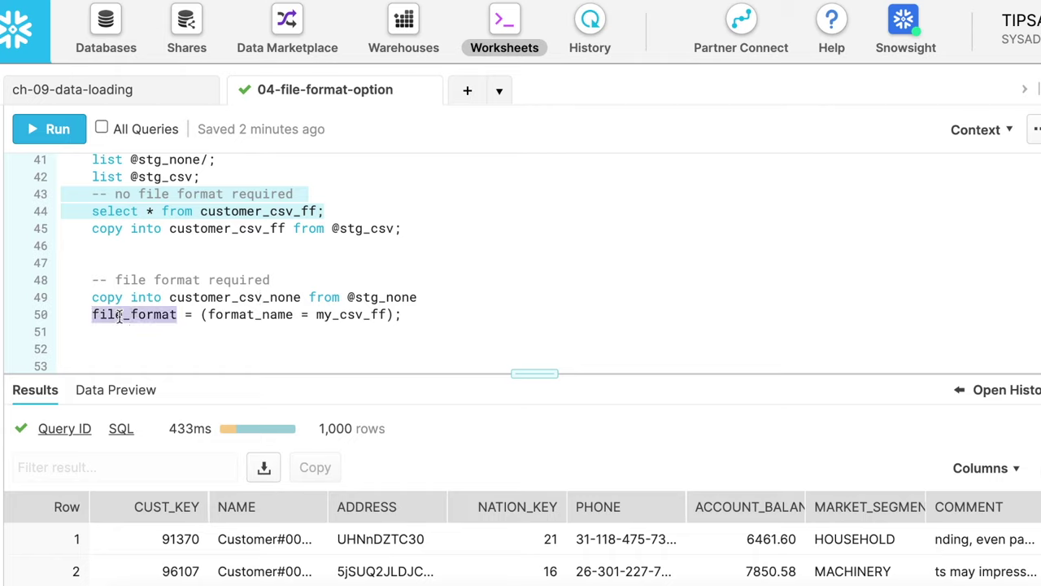
{"action": "double_click", "coordinate": [249, 314]}
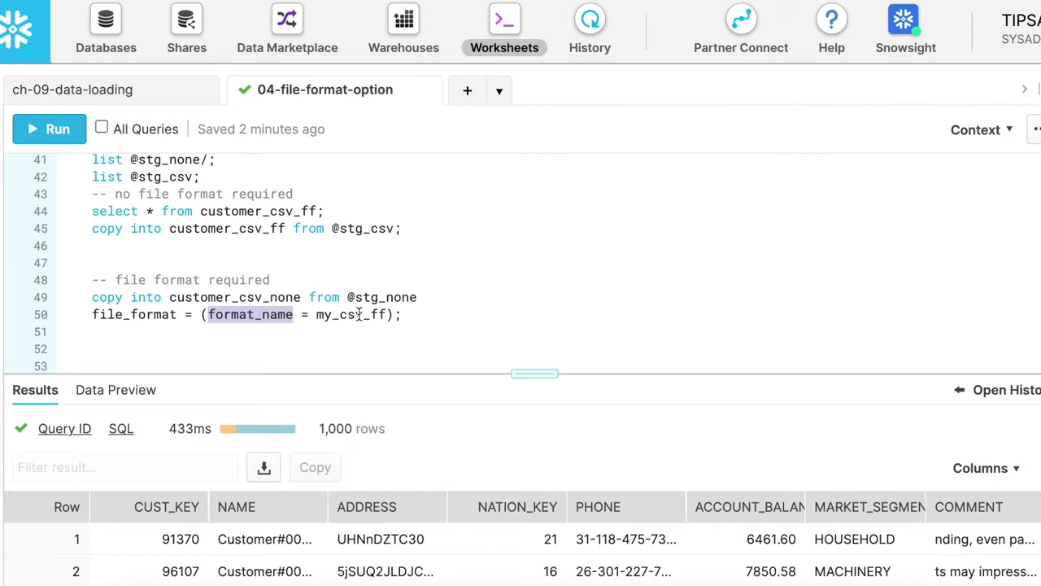
{"action": "left_click", "coordinate": [270, 280]}
{"action": "key", "text": "Return"}
{"action": "type", "text": "s"}
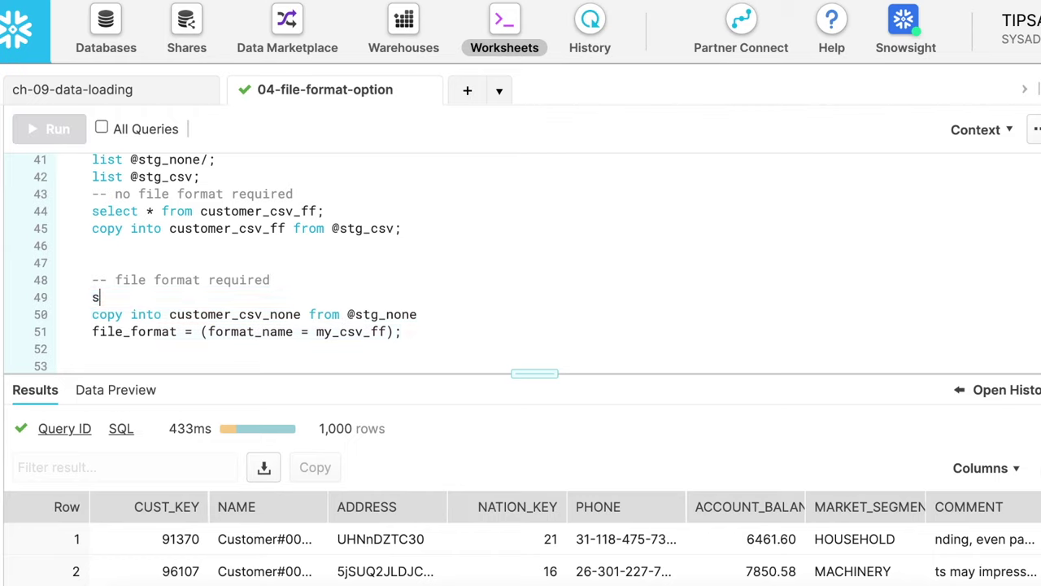
{"action": "type", "text": "elect count(*) from customer_csv_none;"}
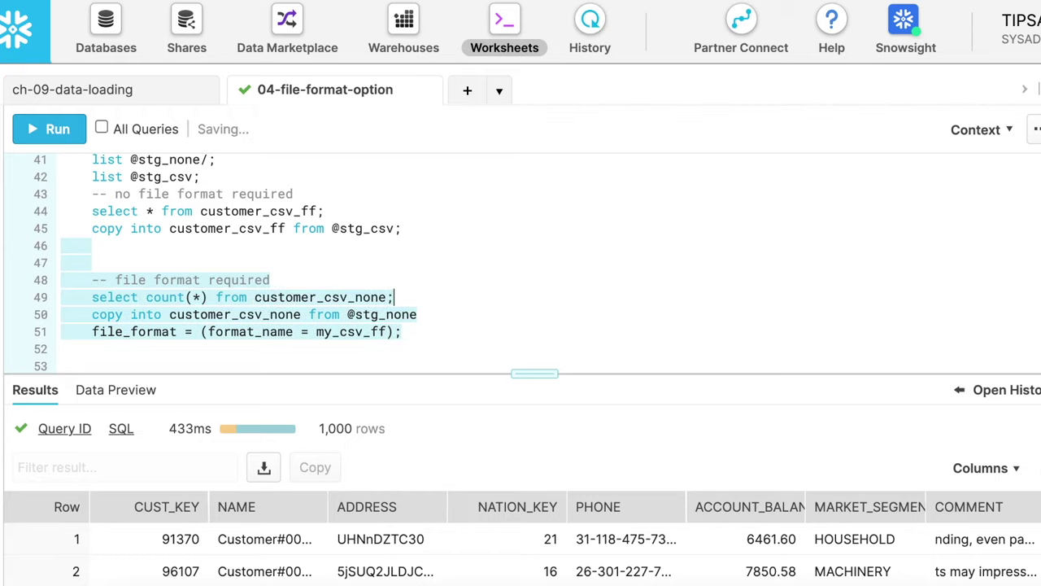
{"action": "key", "text": "ctrl+Return"}
{"action": "left_click", "coordinate": [325, 331]}
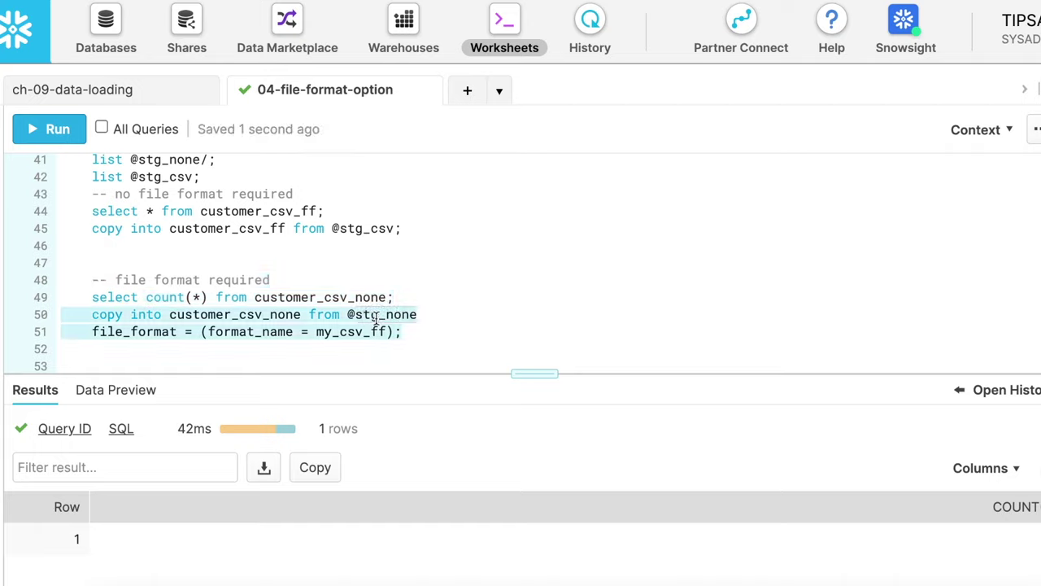
{"action": "double_click", "coordinate": [376, 316]}
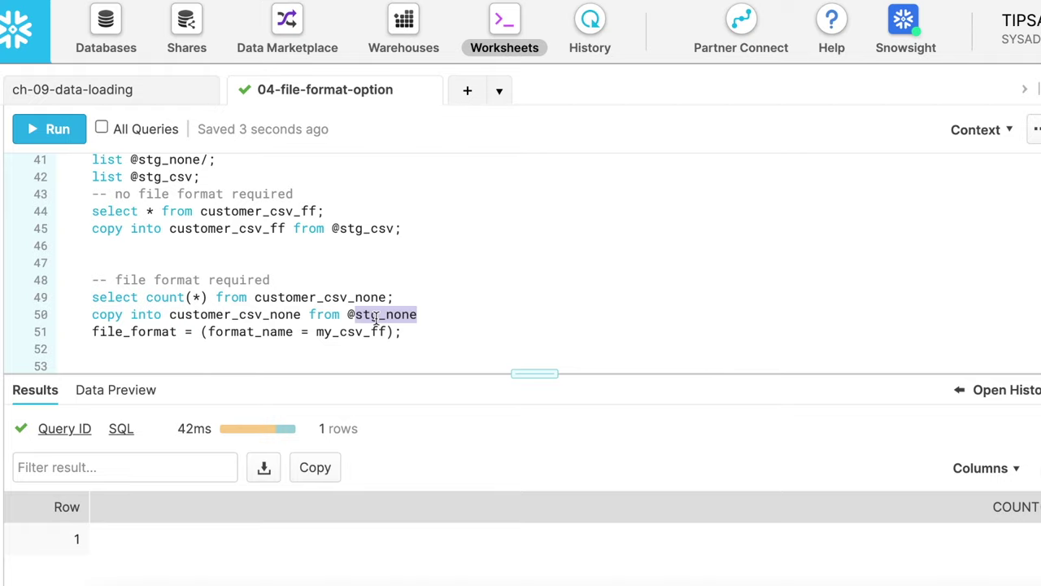
{"action": "left_click", "coordinate": [334, 330]}
{"action": "left_click", "coordinate": [70, 132]}
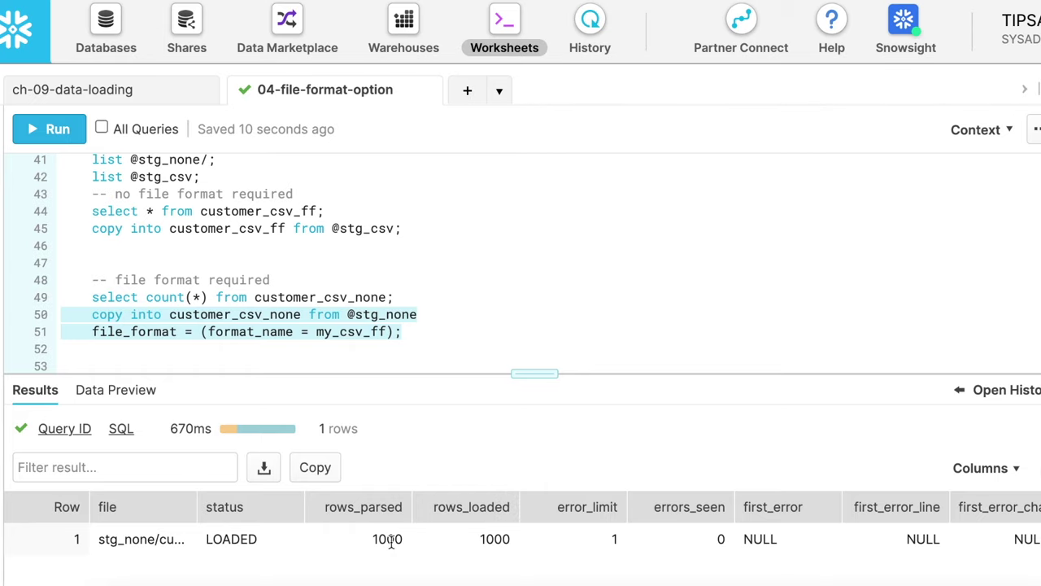
{"action": "left_click", "coordinate": [293, 298]}
{"action": "left_click", "coordinate": [57, 130]}
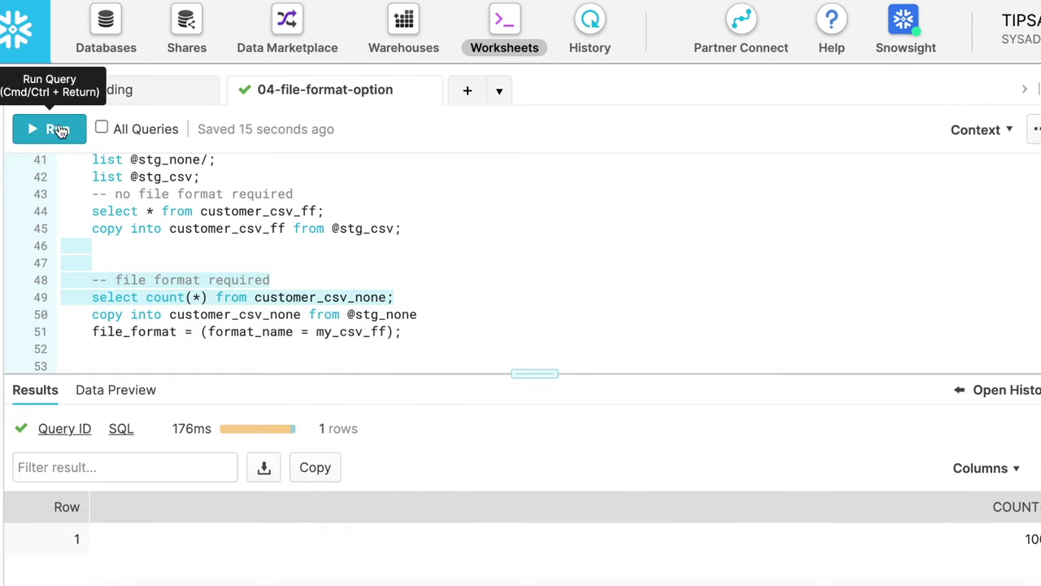
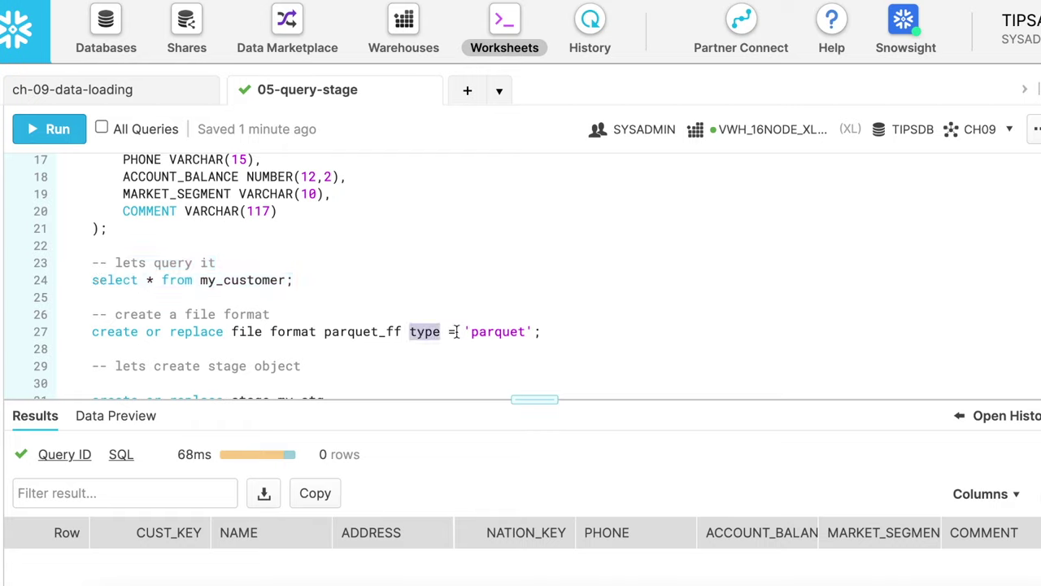
- In the 05-query-stage worksheet, run the create or replace statement for the file format parquet_ff of type 'parquet'
{"action": "left_click_drag", "start_coordinate": [544, 332], "coordinate": [65, 297]}
{"action": "left_click", "coordinate": [71, 134]}
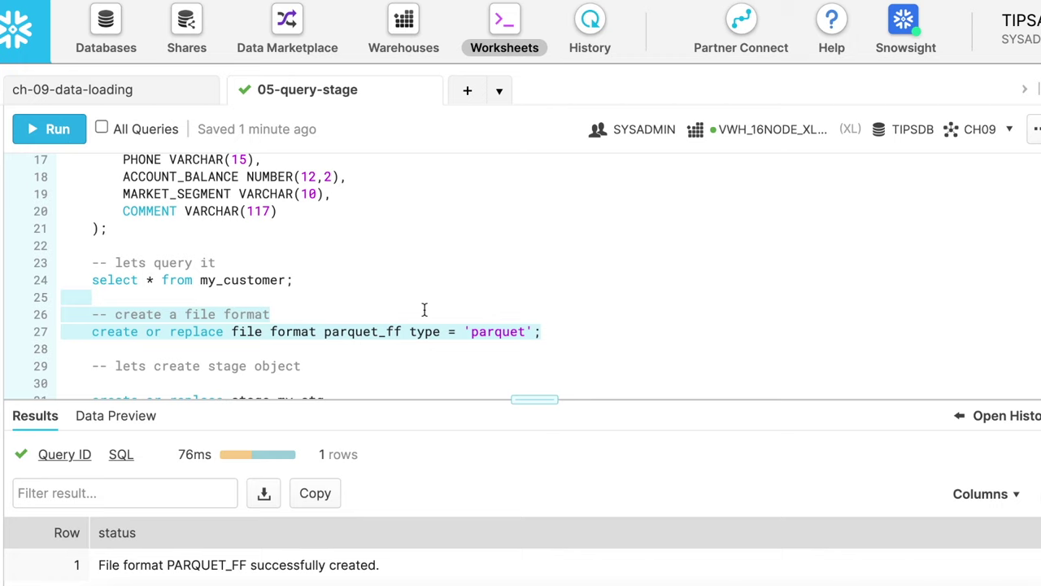
{"action": "scroll", "coordinate": [424, 309], "scroll_direction": "down", "scroll_amount": 2}
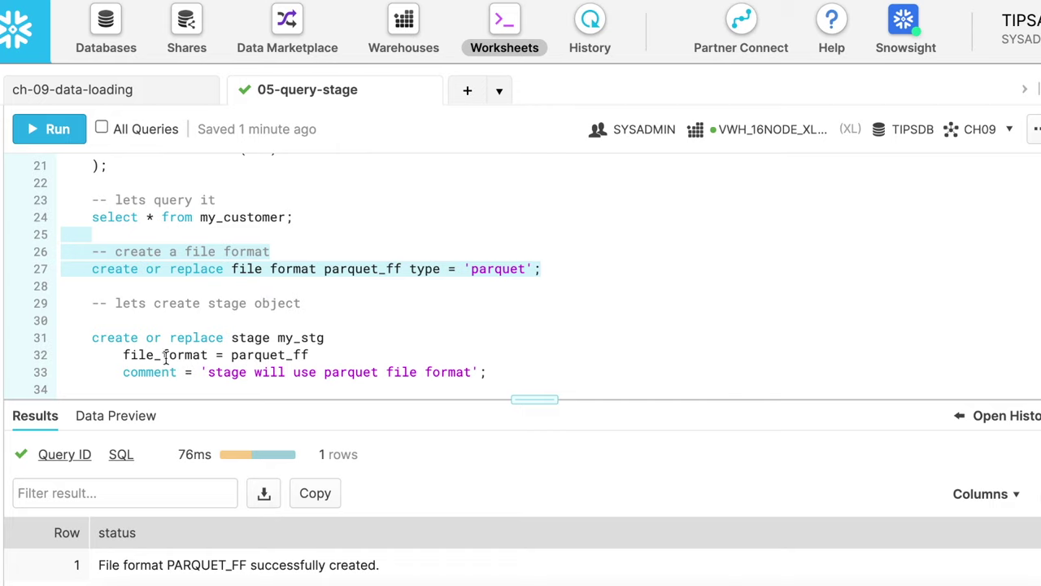
- Run the create or replace statement for stage my_stg with file_format = parquet_ff and the comment 'stage will use parquet file format'
{"action": "left_click", "coordinate": [284, 358]}
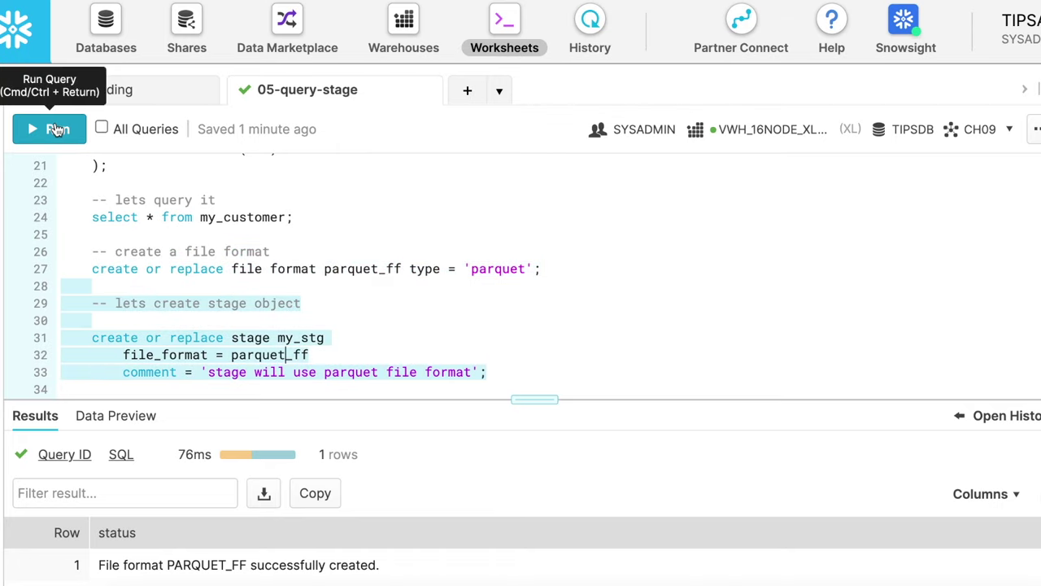
{"action": "left_click", "coordinate": [51, 128]}
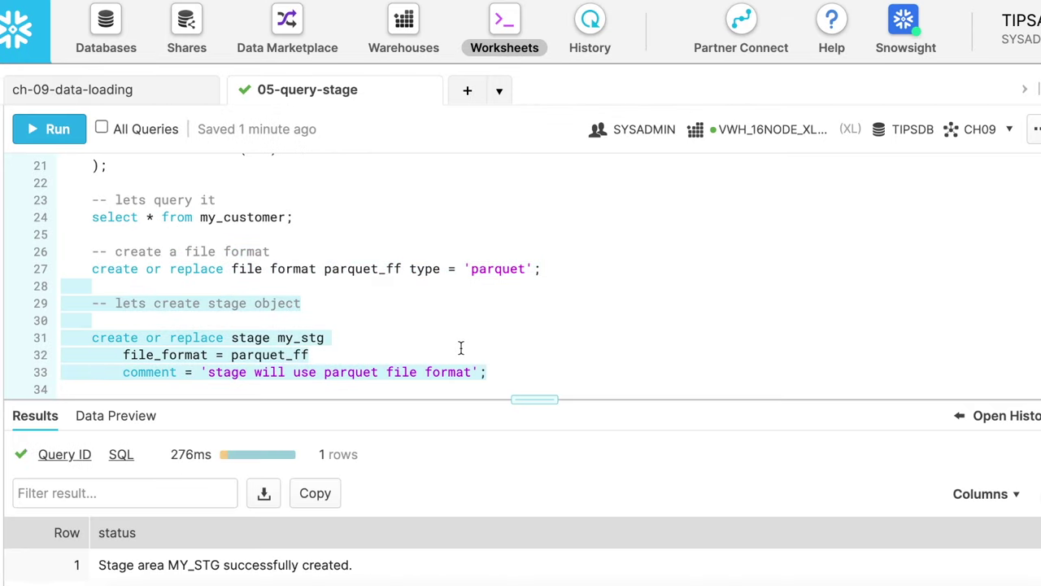
{"action": "scroll", "coordinate": [460, 348], "scroll_direction": "down", "scroll_amount": 2}
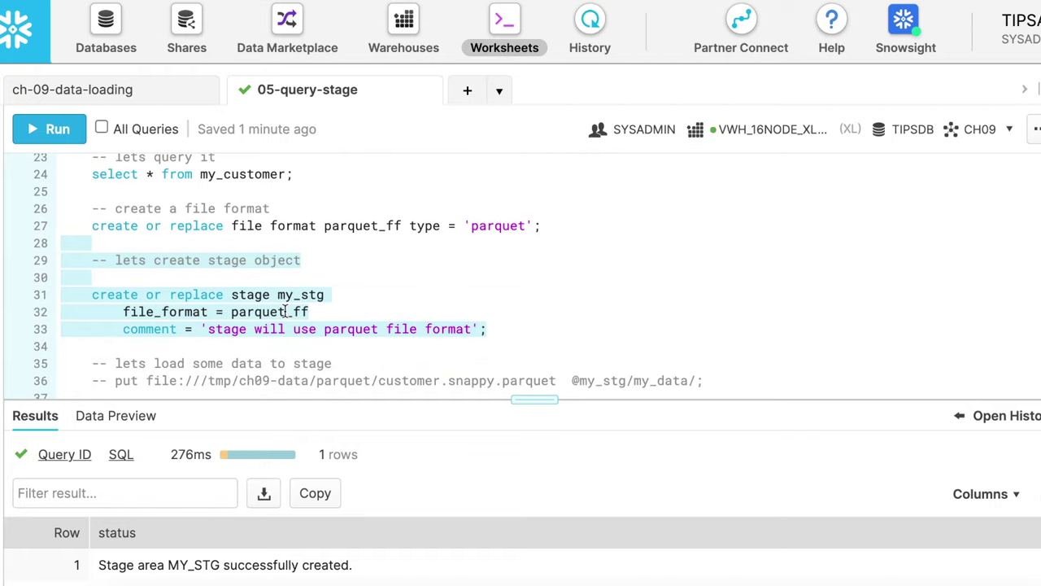
{"action": "scroll", "coordinate": [285, 312], "scroll_direction": "down", "scroll_amount": 2}
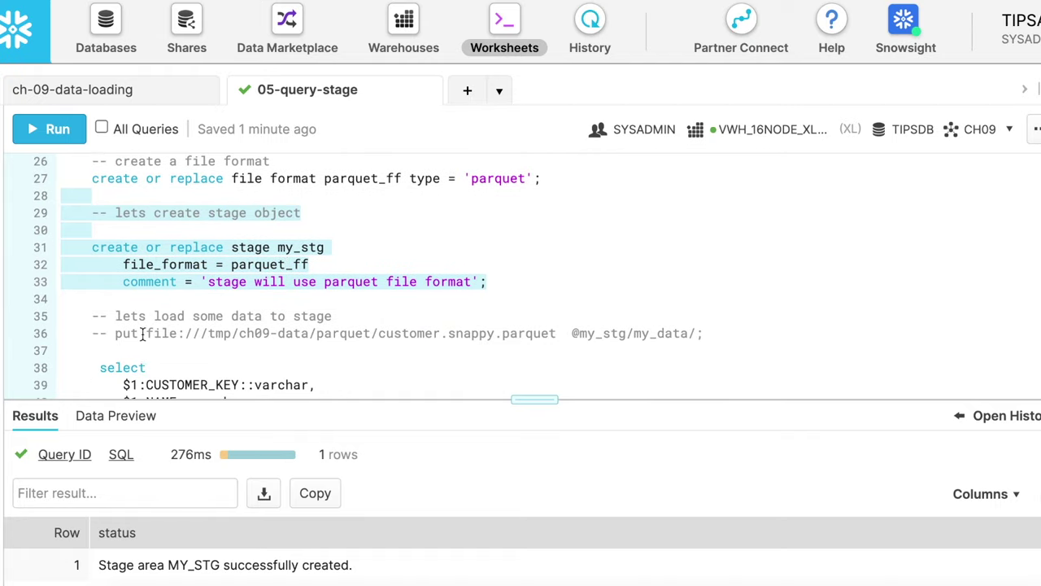
{"action": "left_click", "coordinate": [237, 330]}
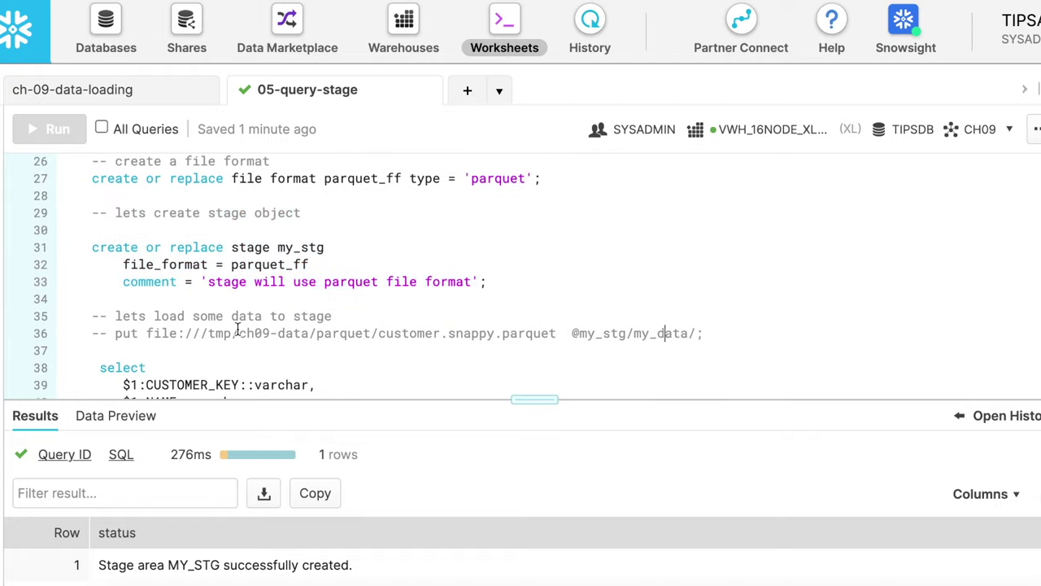
{"action": "double_click", "coordinate": [656, 336]}
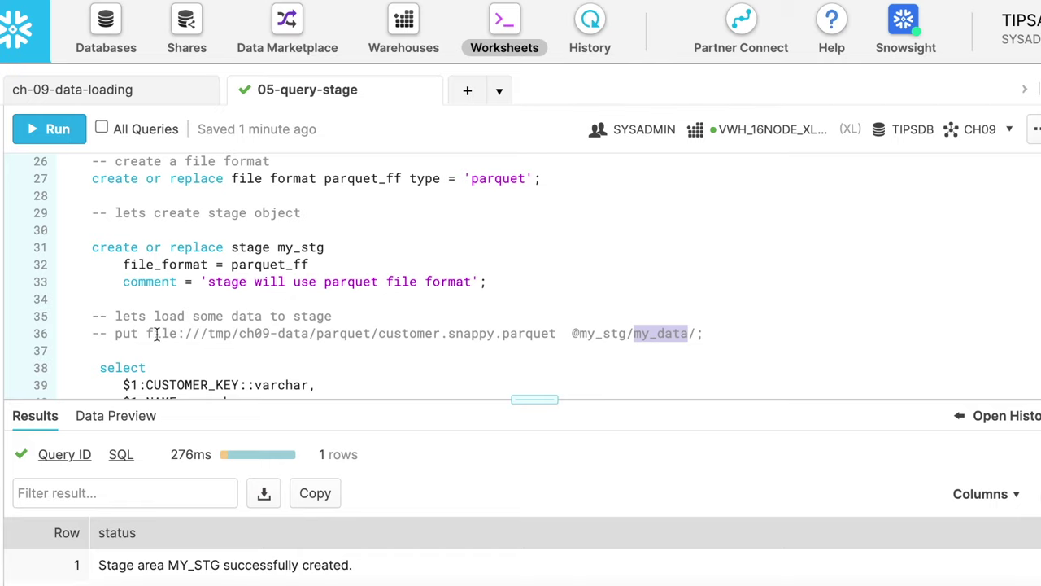
{"action": "left_click_drag", "start_coordinate": [118, 333], "coordinate": [768, 333]}
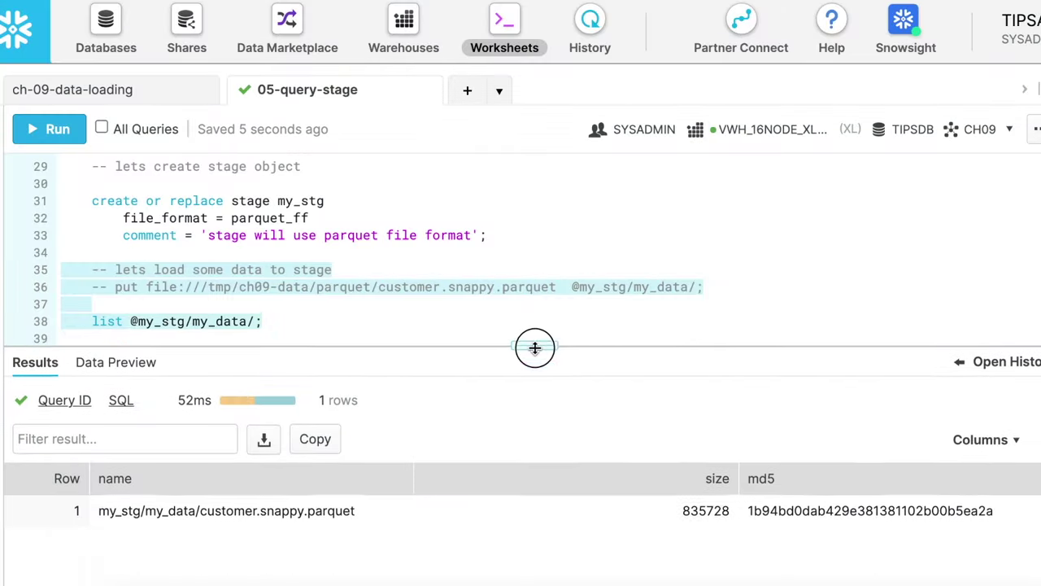
{"action": "scroll", "coordinate": [572, 288], "scroll_direction": "down", "scroll_amount": 3}
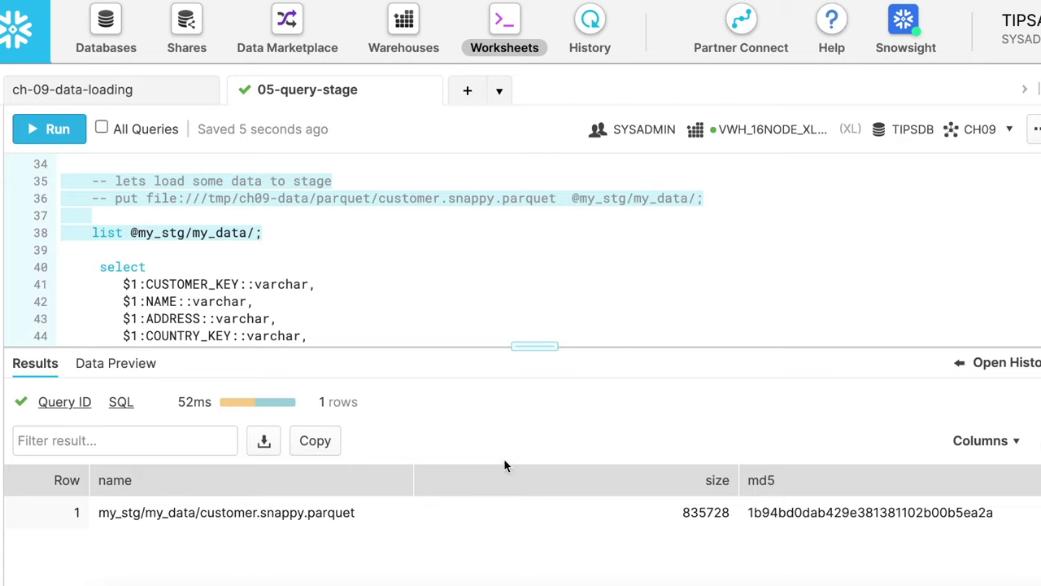
{"action": "scroll", "coordinate": [584, 241], "scroll_direction": "down", "scroll_amount": 2}
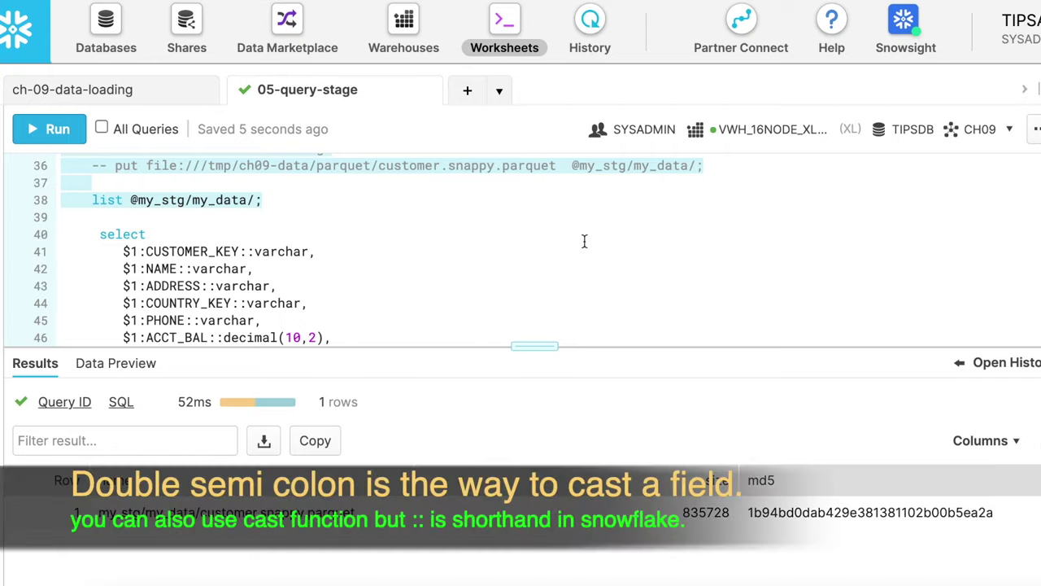
{"action": "scroll", "coordinate": [584, 241], "scroll_direction": "down", "scroll_amount": 1}
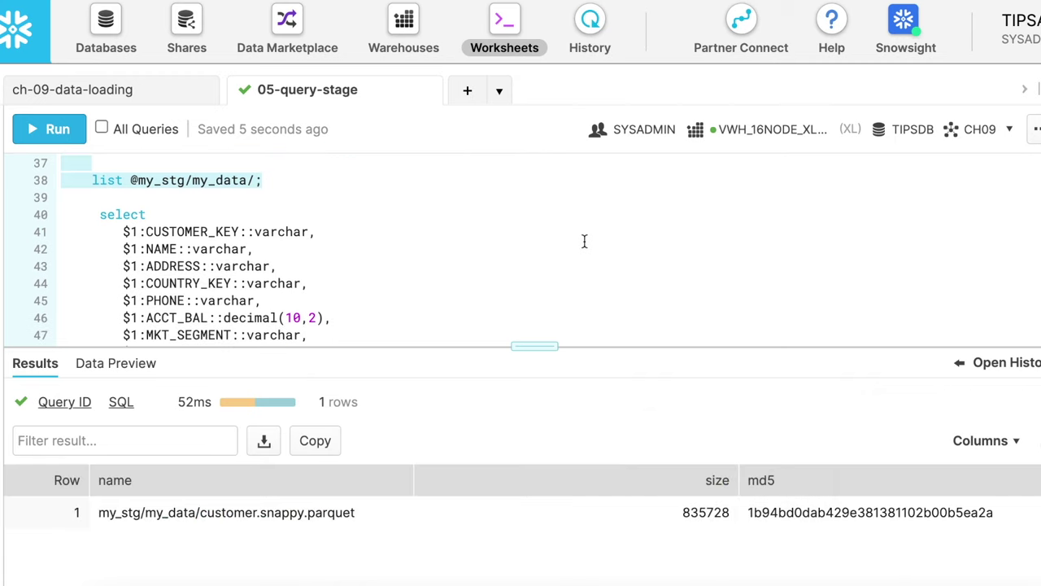
{"action": "scroll", "coordinate": [584, 241], "scroll_direction": "down", "scroll_amount": 1}
{"action": "scroll", "coordinate": [585, 241], "scroll_direction": "down", "scroll_amount": 3}
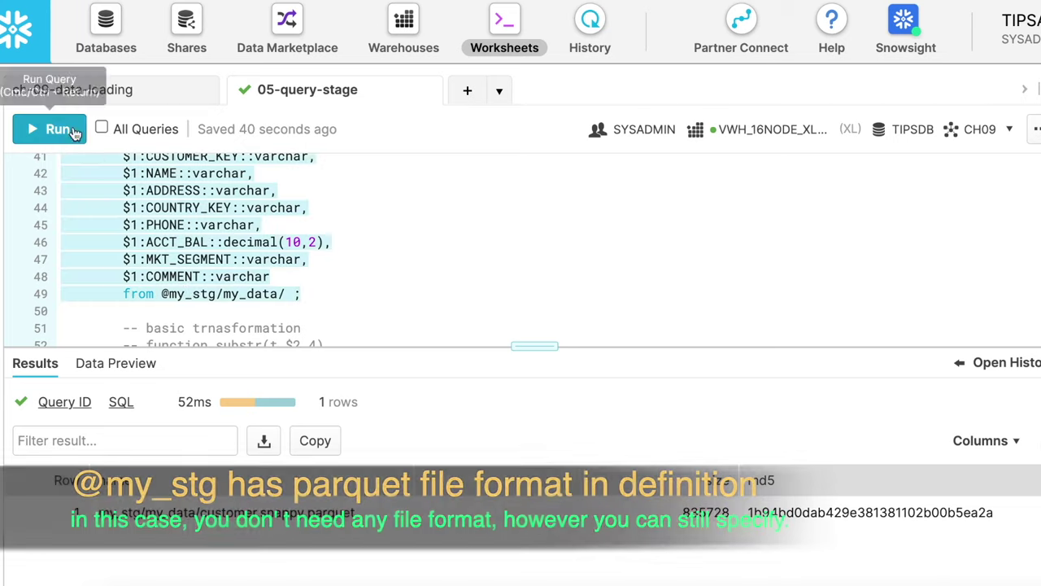
{"action": "key", "text": "ctrl+Return"}
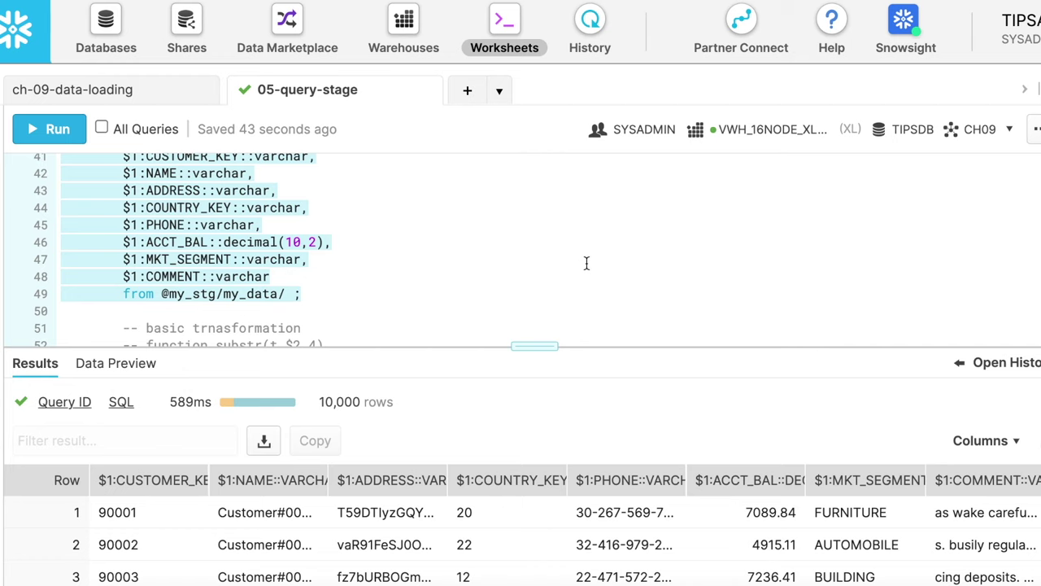
- Run the statement creating sequence seq_01 with start = 1, increment = 1 and the comment 'This is a trial sequence'
{"action": "scroll", "coordinate": [586, 262], "scroll_direction": "down", "scroll_amount": 2}
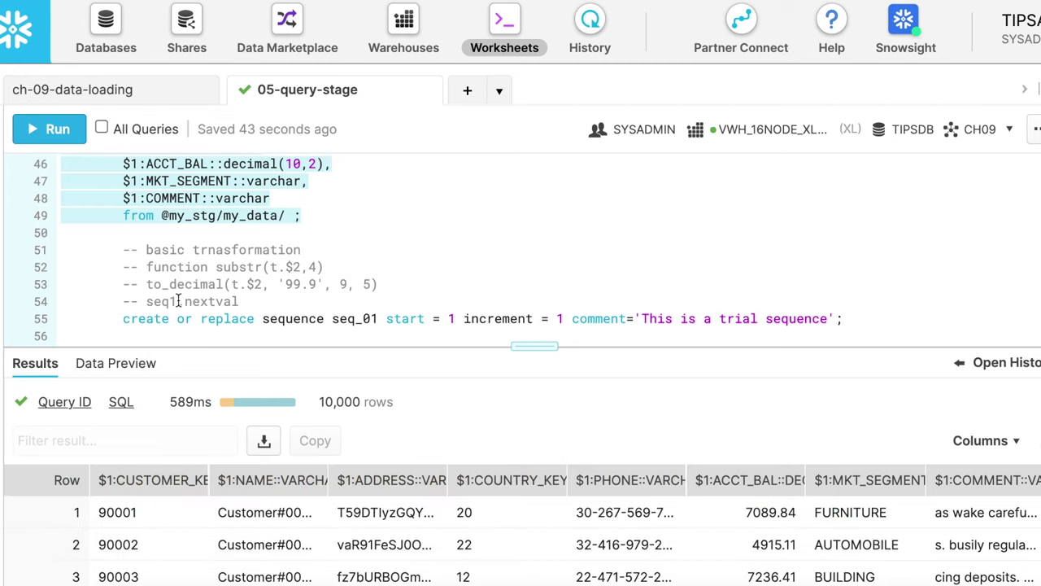
{"action": "scroll", "coordinate": [176, 302], "scroll_direction": "down", "scroll_amount": 1}
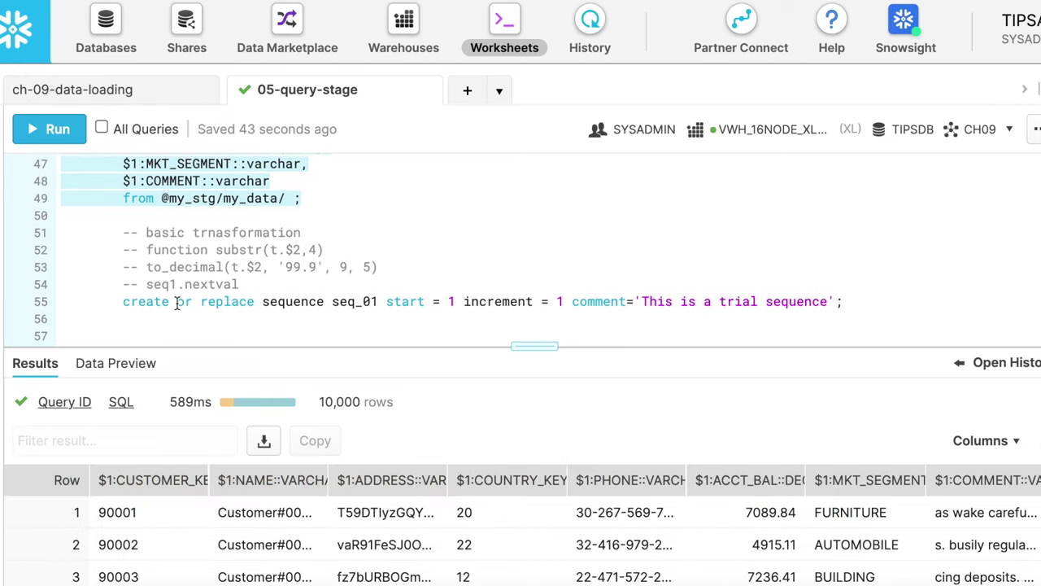
{"action": "left_click", "coordinate": [310, 301]}
{"action": "key", "text": "ctrl+Return"}
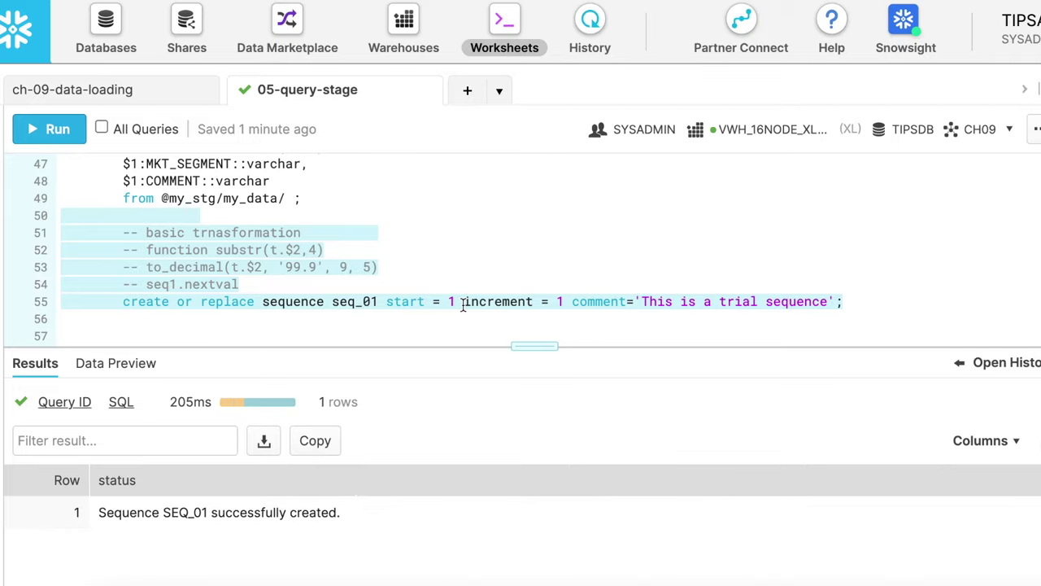
- Run the staged-data select that adds seq_01.nextval and substr($1:CUSTOMER_KEY::varchar,2) ahead of the customer fields
{"action": "scroll", "coordinate": [462, 304], "scroll_direction": "down", "scroll_amount": 5}
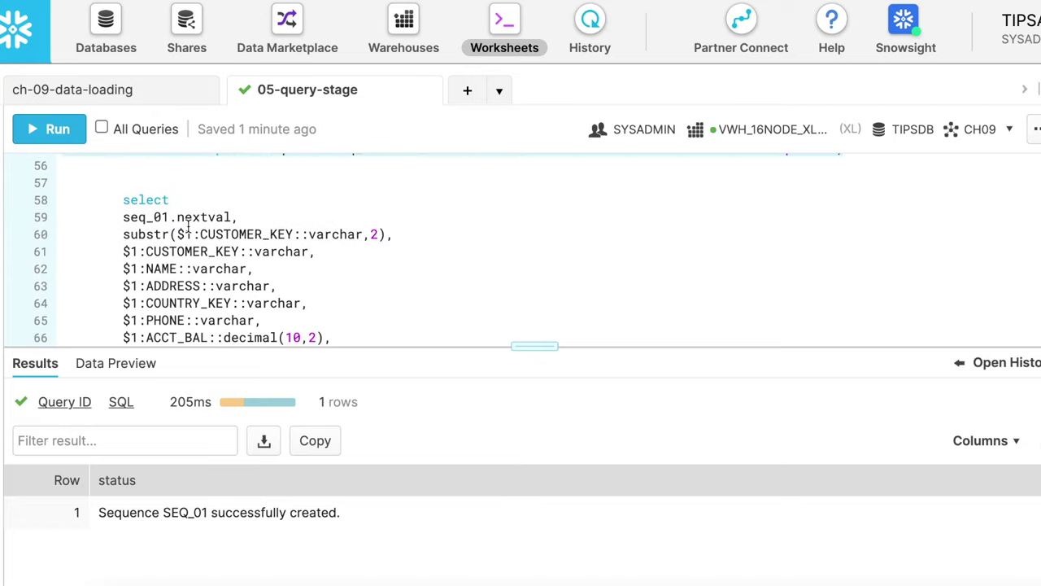
{"action": "key", "text": "ctrl+a"}
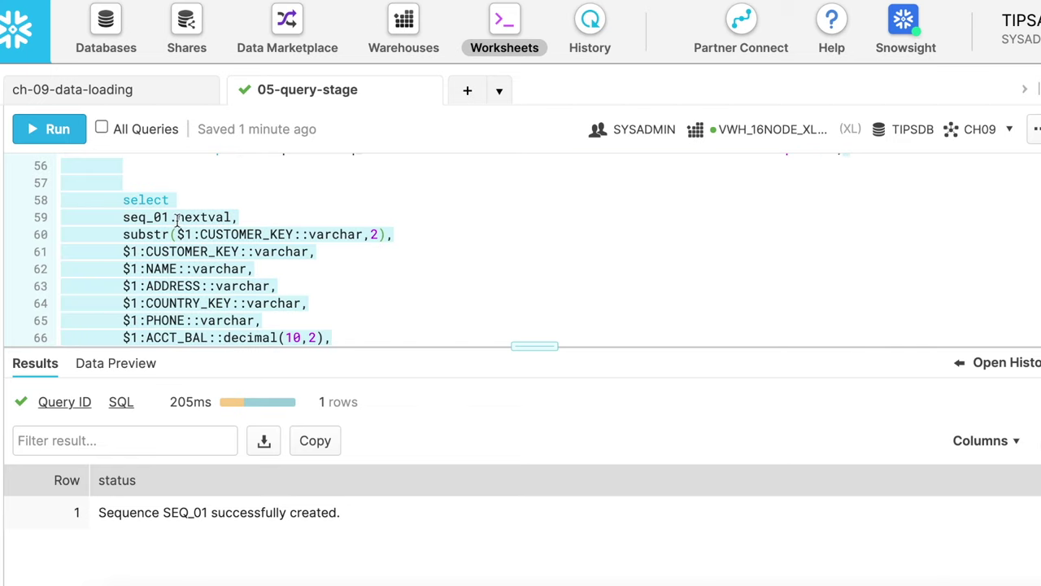
{"action": "key", "text": "ctrl+Return"}
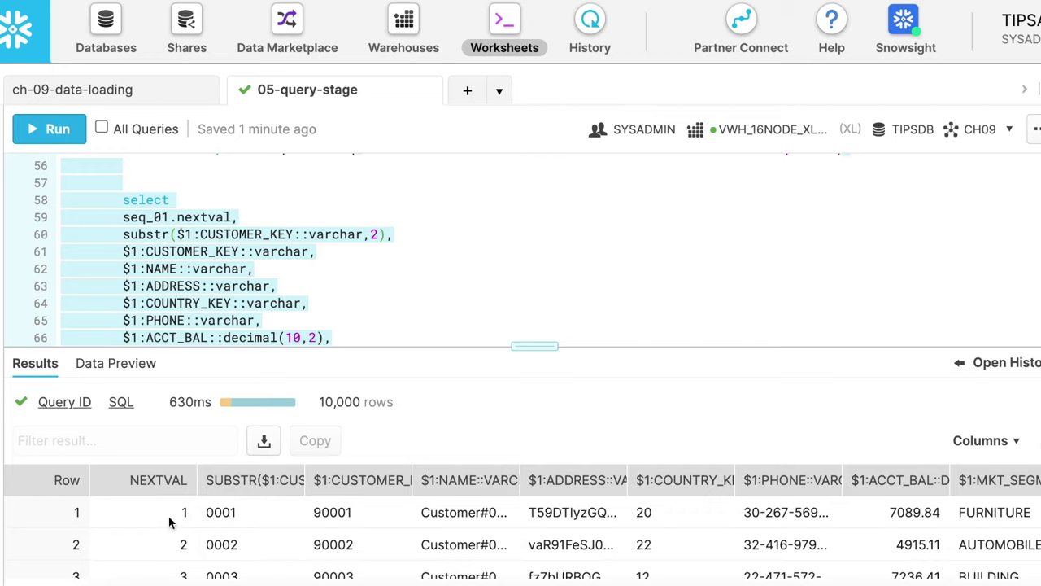
- In the 06-file-pattern-validation worksheet, change Example-01's second file to 'mydata2.csv' and compare its files option with Example-02's pattern option
{"action": "scroll", "coordinate": [471, 252], "scroll_direction": "down", "scroll_amount": 3}
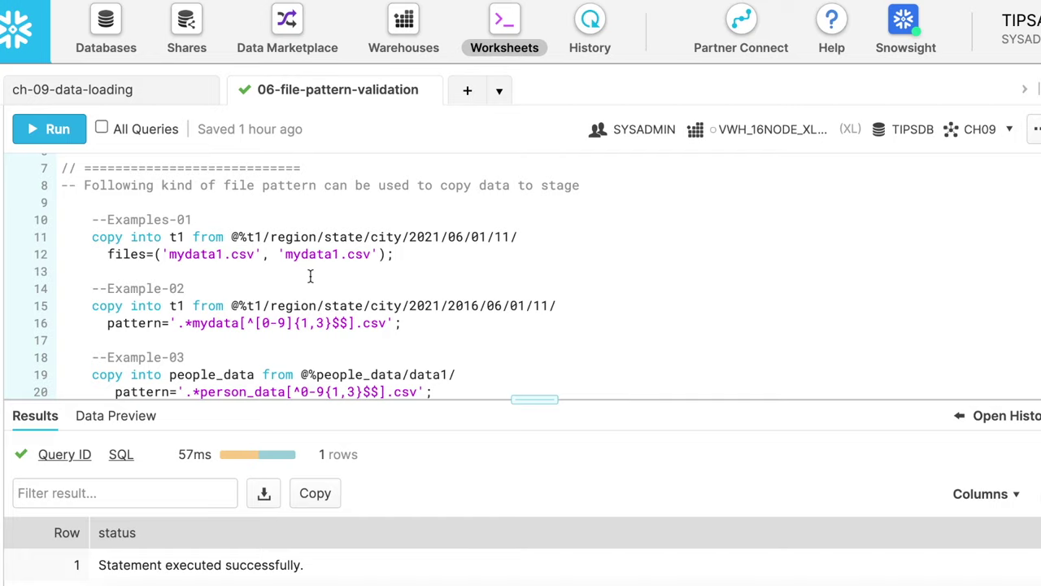
{"action": "left_click_drag", "start_coordinate": [92, 237], "coordinate": [418, 253]}
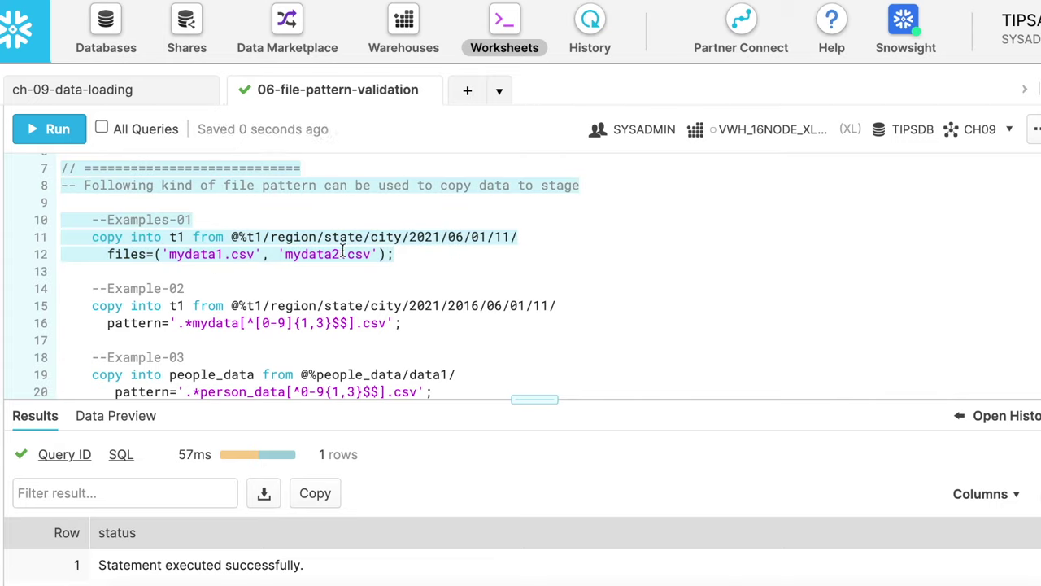
{"action": "scroll", "coordinate": [342, 254], "scroll_direction": "down", "scroll_amount": 1}
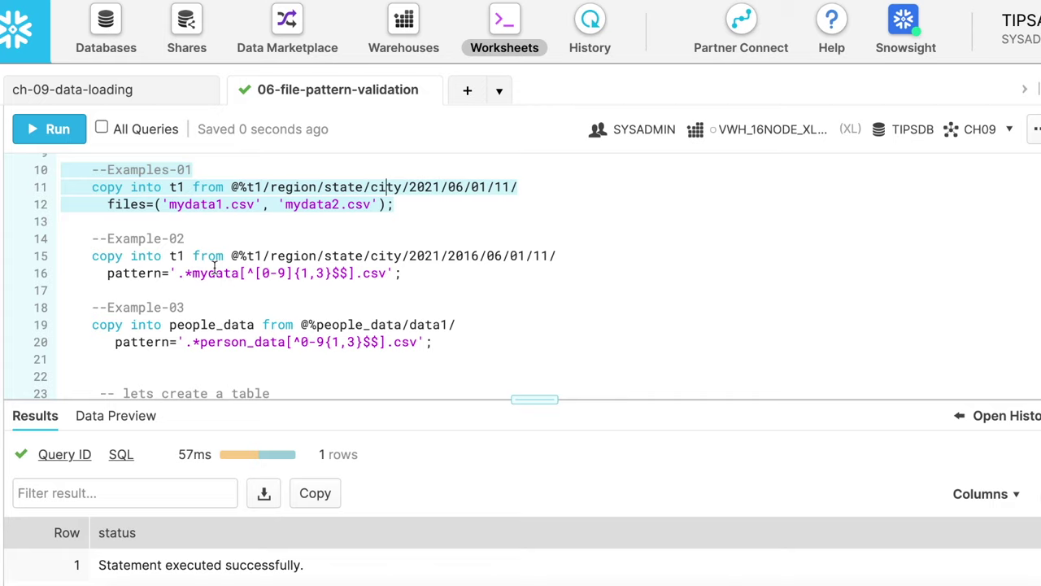
{"action": "double_click", "coordinate": [145, 272]}
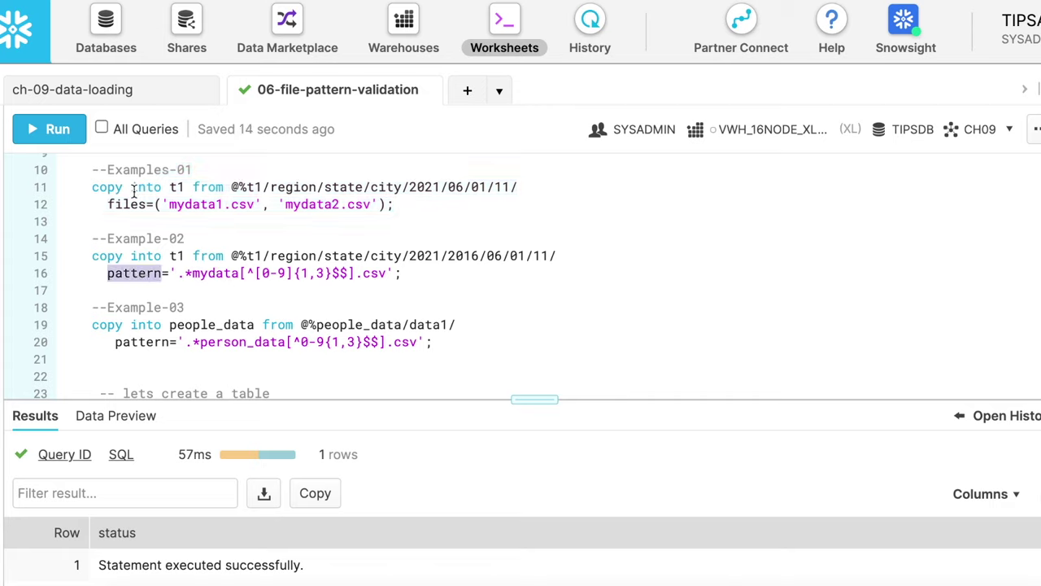
{"action": "double_click", "coordinate": [125, 203]}
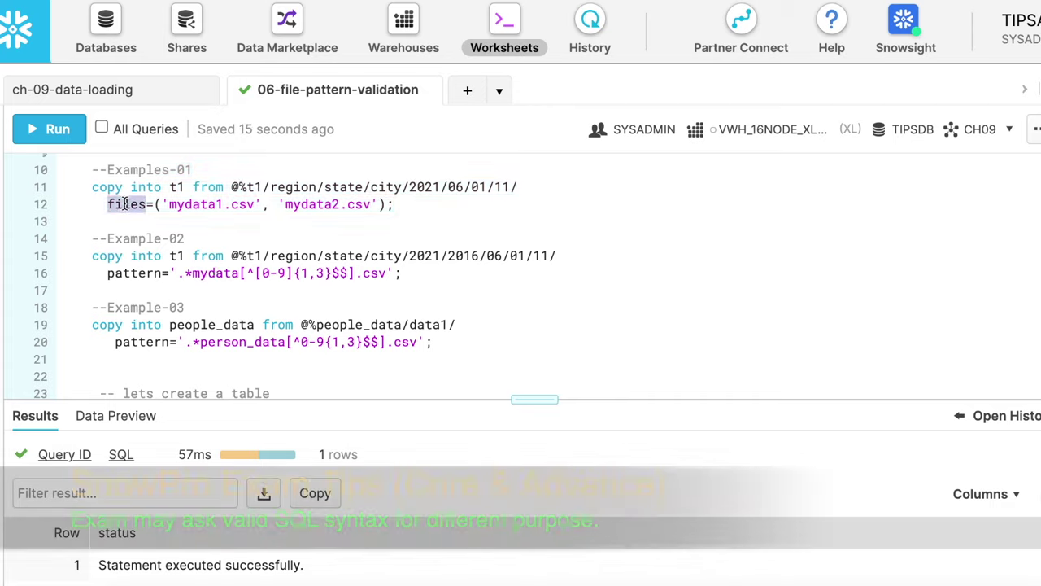
{"action": "double_click", "coordinate": [140, 272]}
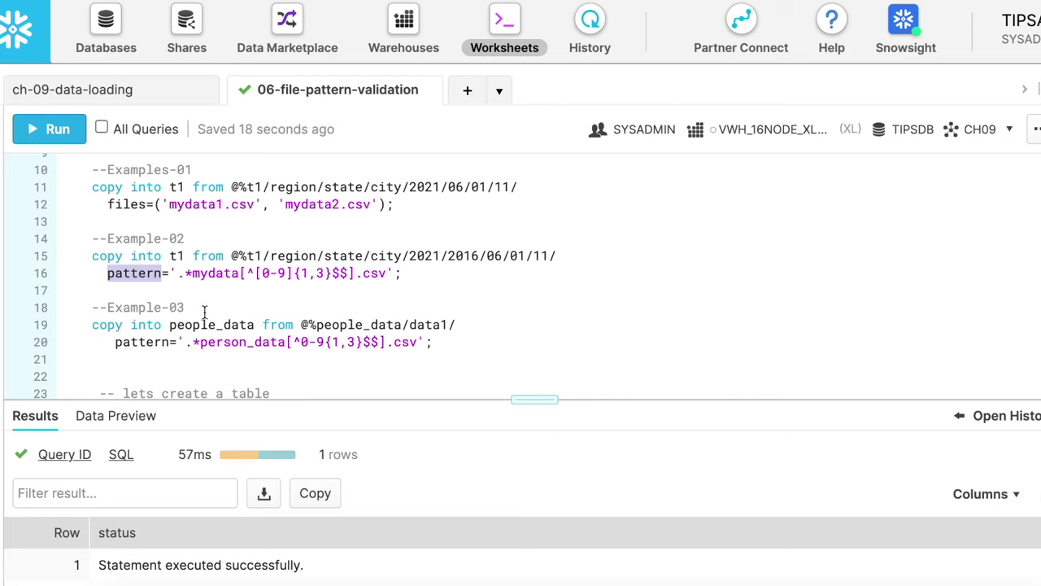
- Run the create or replace statement for the table my_customer_csv with its eight customer columns
{"action": "scroll", "coordinate": [204, 313], "scroll_direction": "down", "scroll_amount": 3}
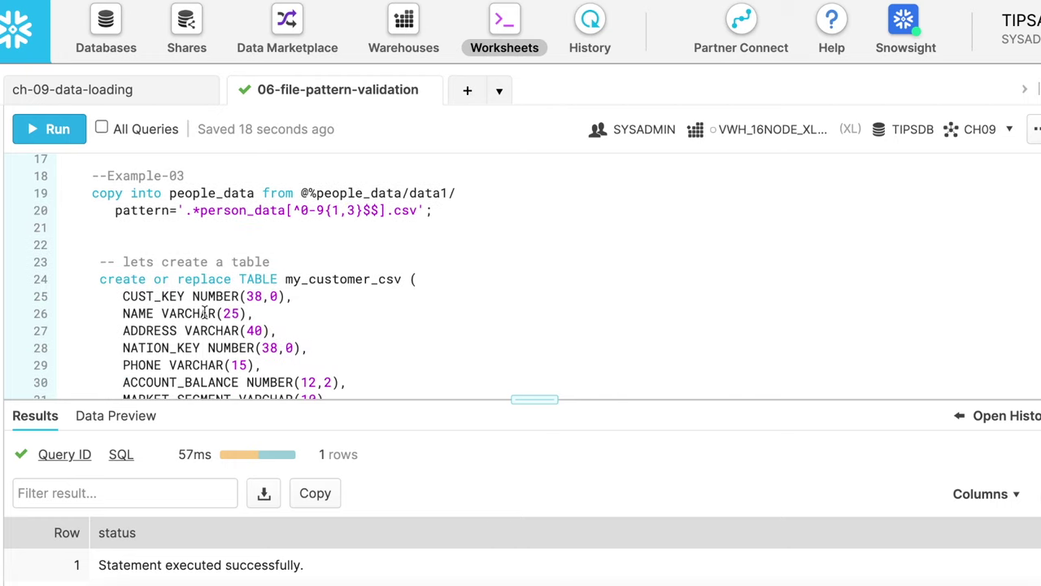
{"action": "scroll", "coordinate": [219, 297], "scroll_direction": "down", "scroll_amount": 2}
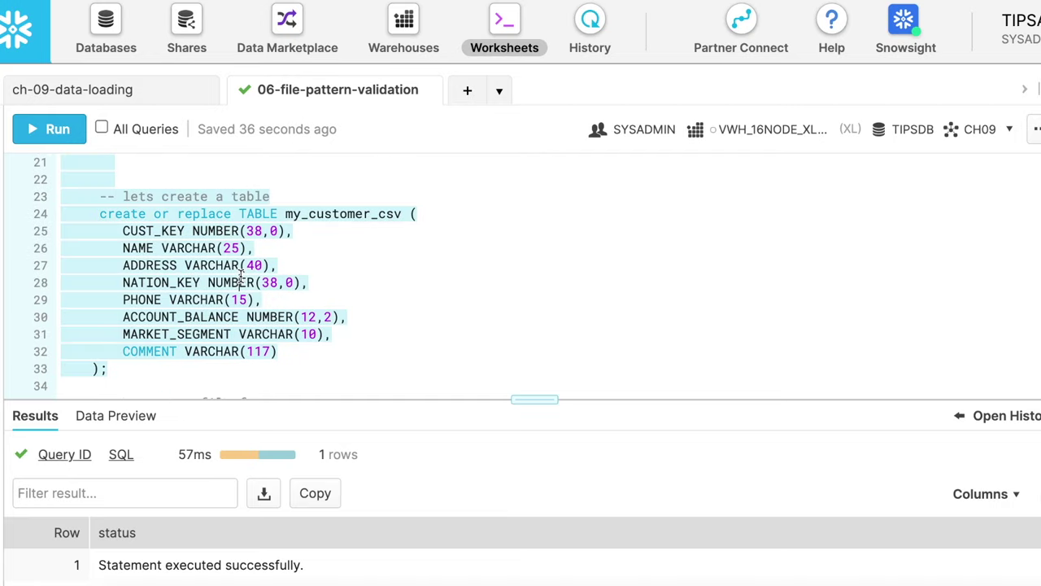
{"action": "left_click", "coordinate": [46, 127]}
- Run the create or replace statement for file format csv_ff of type 'csv' with FIELD_OPTIONALLY_ENCLOSED_BY = '\042'
{"action": "scroll", "coordinate": [315, 285], "scroll_direction": "down", "scroll_amount": 3}
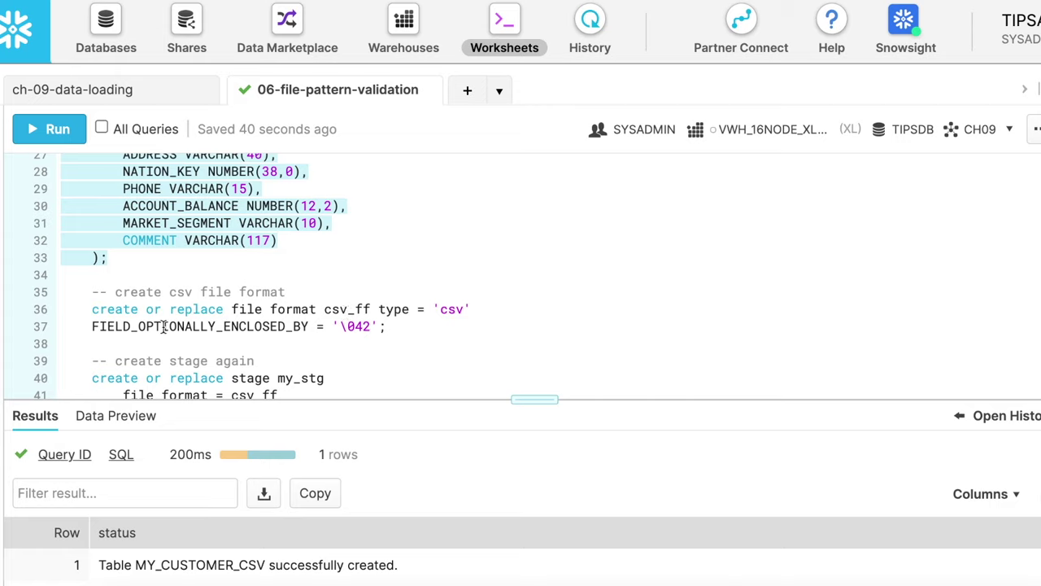
{"action": "left_click_drag", "start_coordinate": [347, 326], "coordinate": [370, 326]}
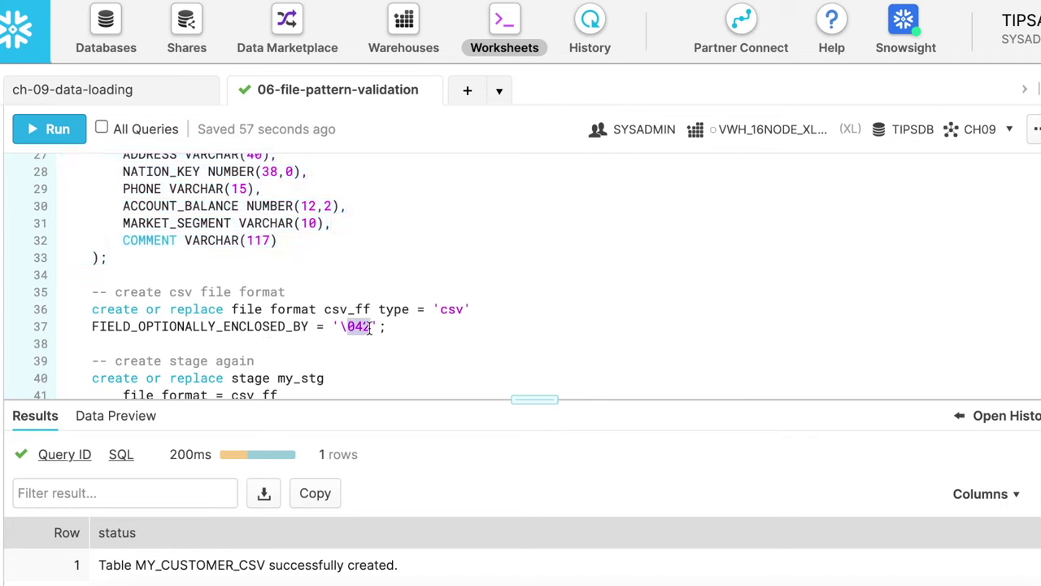
{"action": "left_click", "coordinate": [183, 326]}
{"action": "key", "text": "ctrl+Return"}
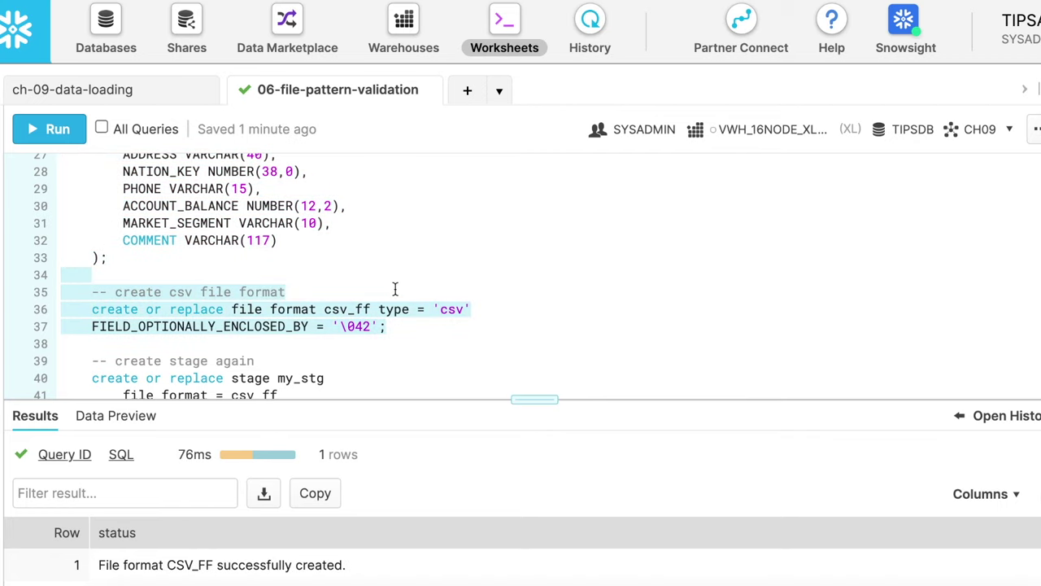
- Recreate stage my_stg with file_format = csv_ff and the comment 'stage will use csv file format'
{"action": "scroll", "coordinate": [394, 289], "scroll_direction": "down", "scroll_amount": 2}
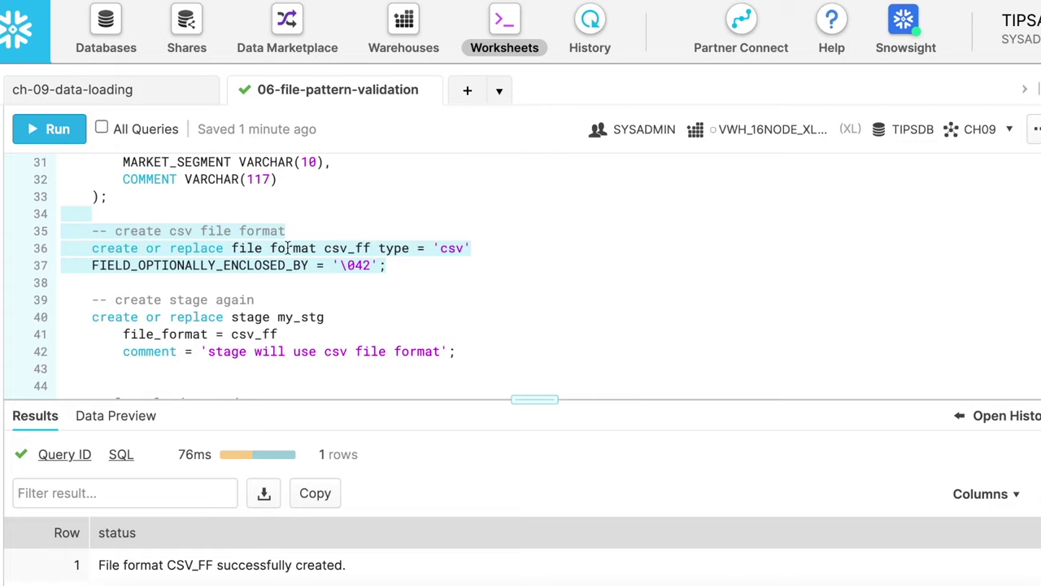
{"action": "left_click", "coordinate": [248, 344]}
{"action": "key", "text": "ctrl+Return"}
{"action": "scroll", "coordinate": [339, 260], "scroll_direction": "down", "scroll_amount": 1}
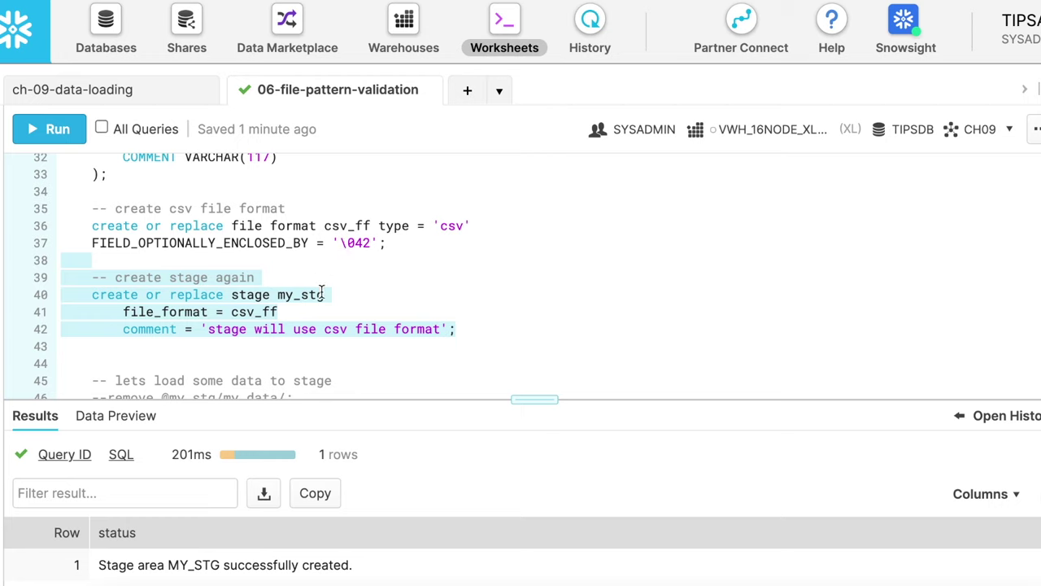
{"action": "scroll", "coordinate": [321, 293], "scroll_direction": "down", "scroll_amount": 3}
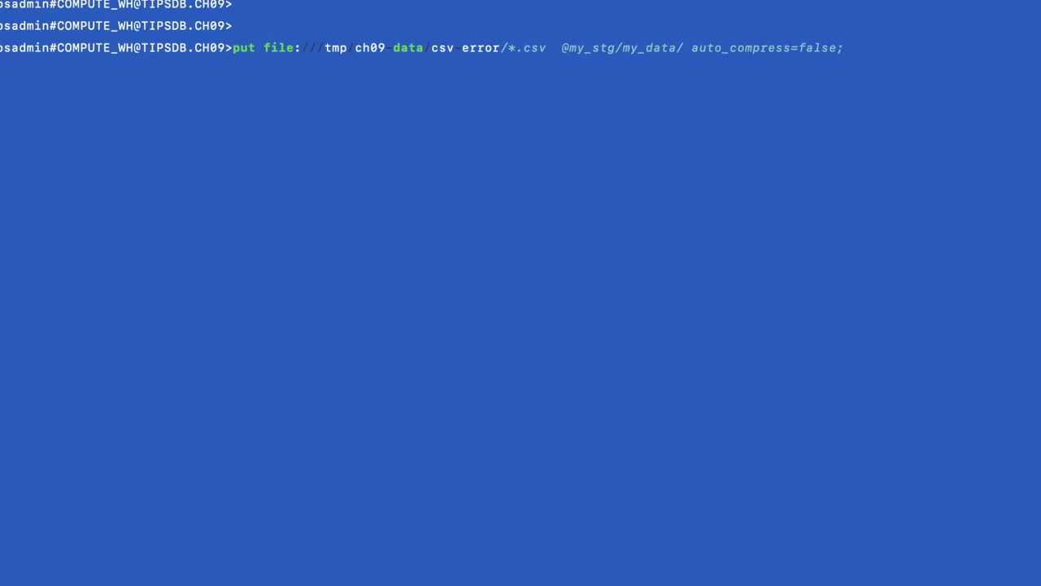
{"action": "key", "text": "Return"}
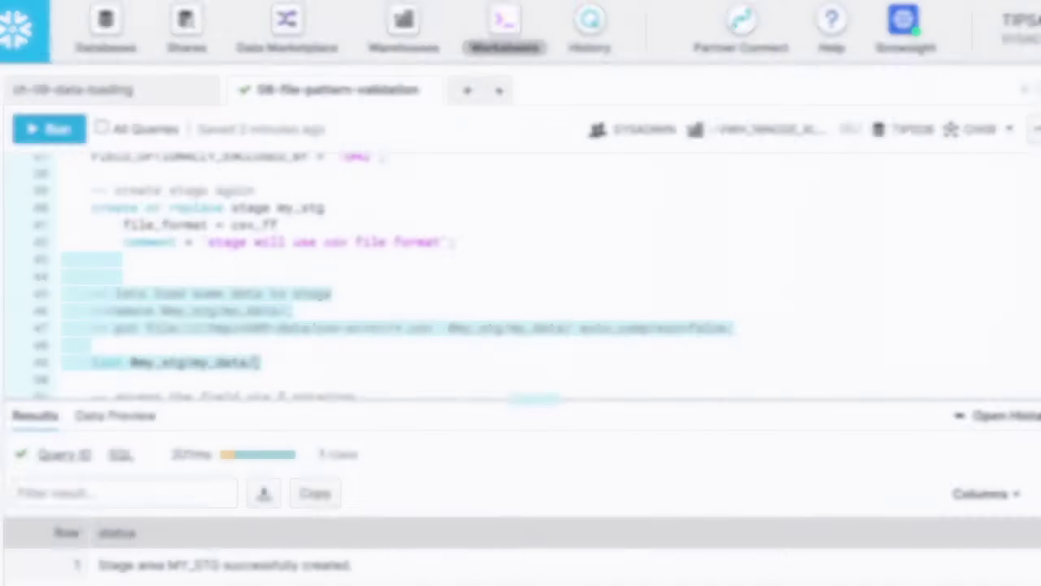
{"action": "left_click", "coordinate": [55, 131]}
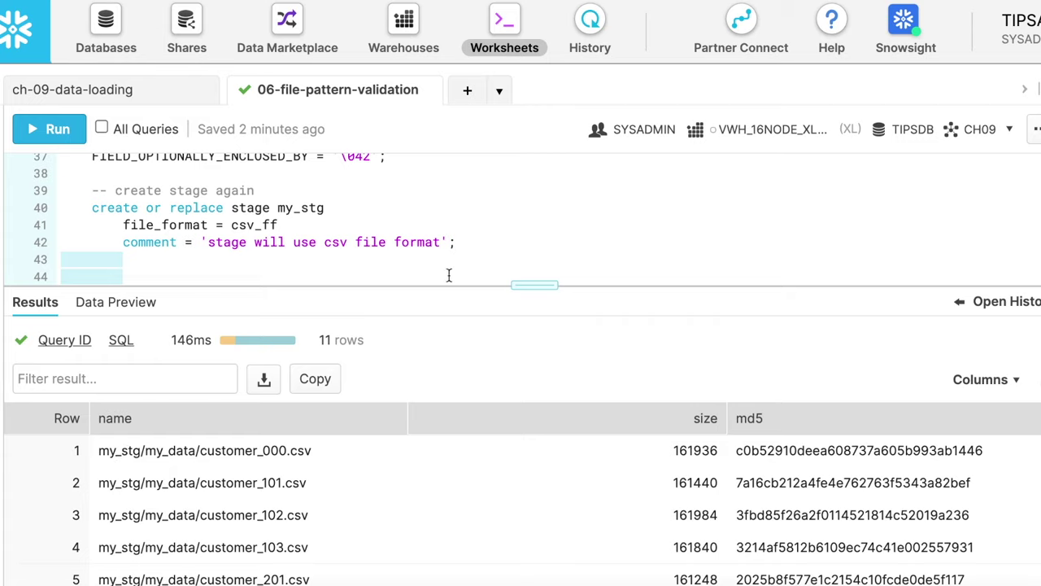
{"action": "scroll", "coordinate": [524, 242], "scroll_direction": "down", "scroll_amount": 5}
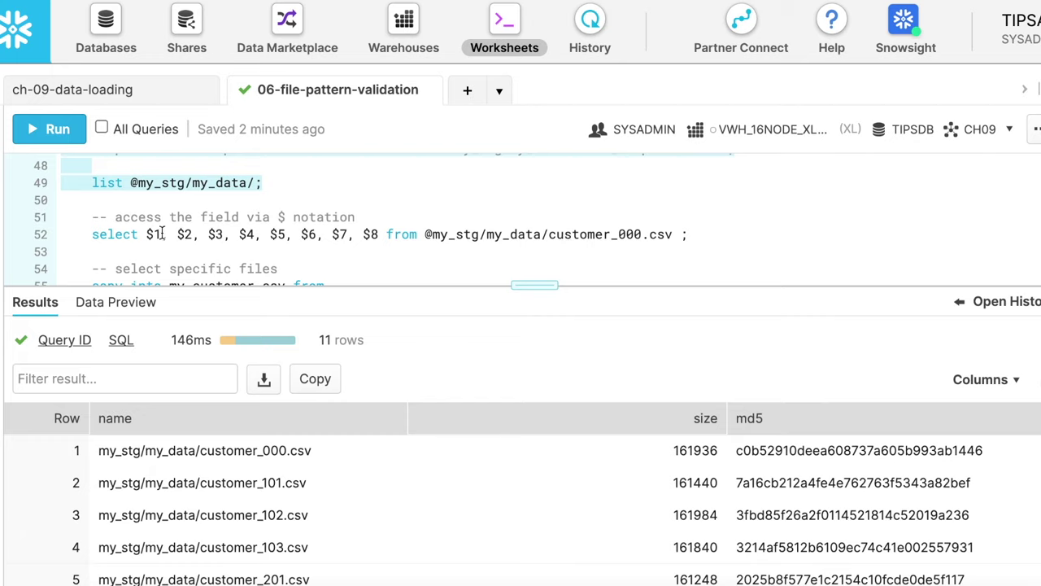
{"action": "left_click", "coordinate": [391, 234]}
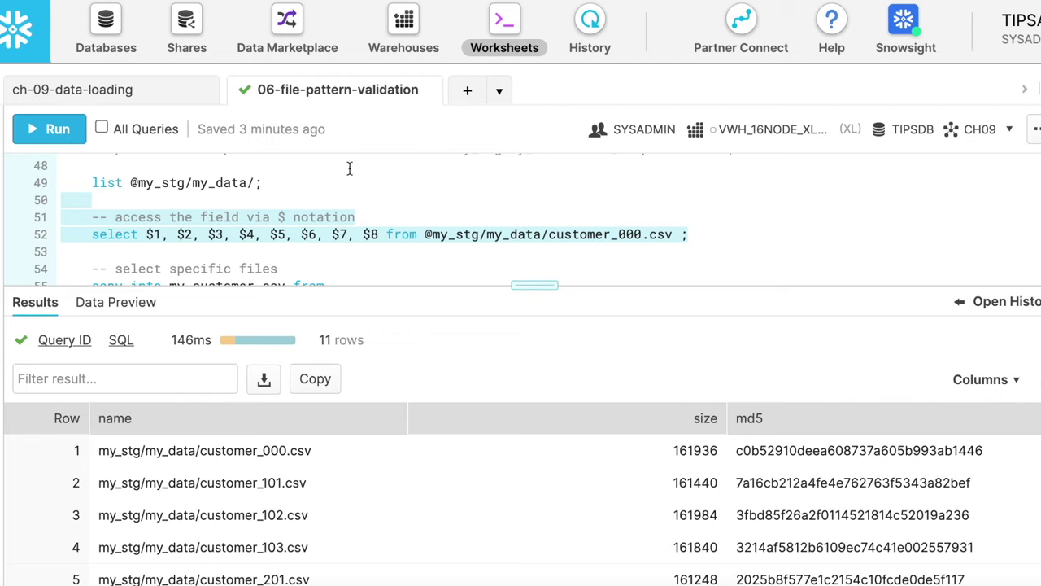
{"action": "left_click", "coordinate": [52, 130]}
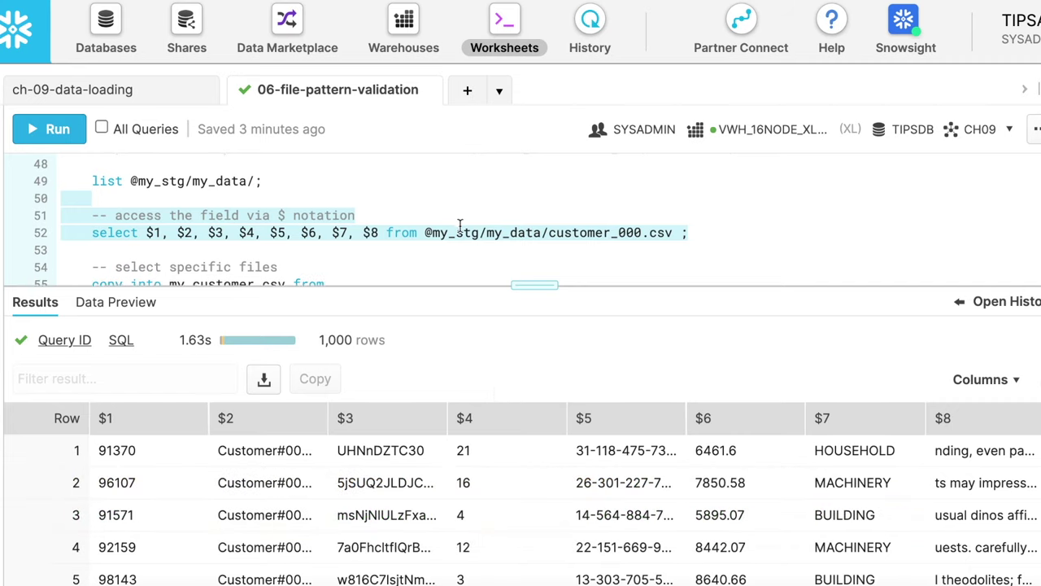
- Add the query "select * from my_customer_csv;" above the copy statement for specific files and run it
{"action": "scroll", "coordinate": [458, 227], "scroll_direction": "down", "scroll_amount": 1}
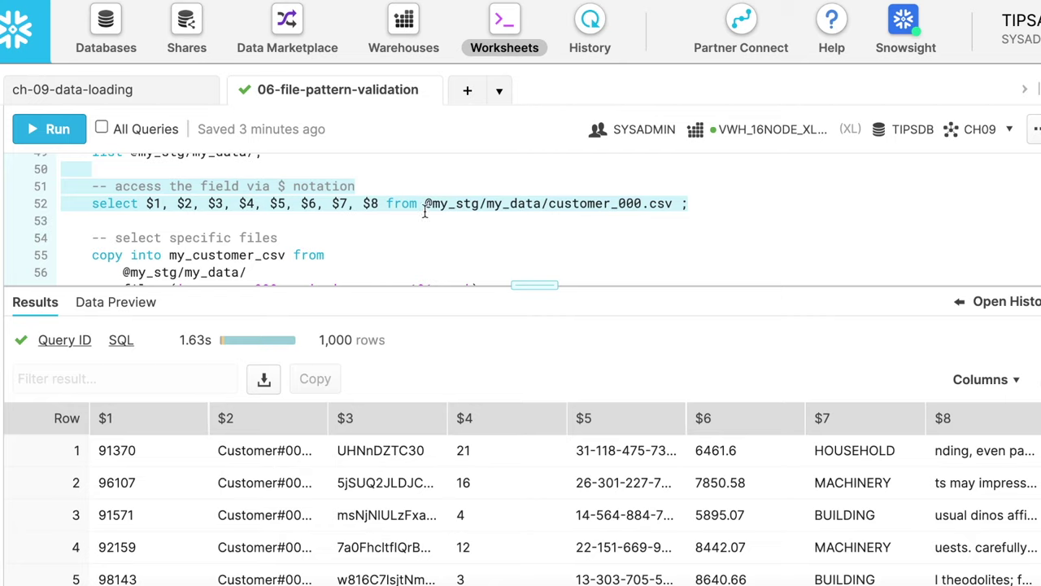
{"action": "scroll", "coordinate": [425, 210], "scroll_direction": "down", "scroll_amount": 1}
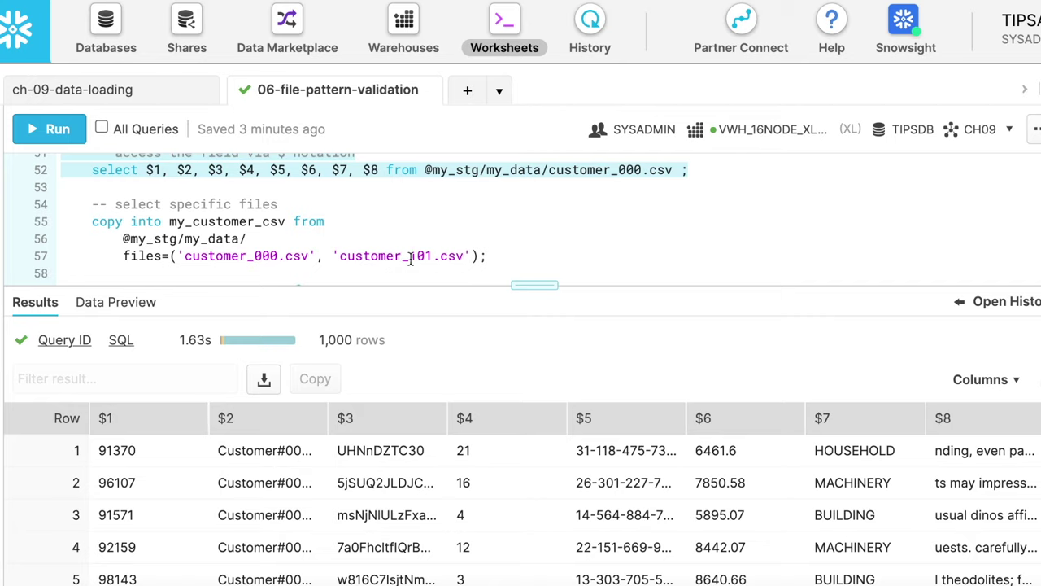
{"action": "left_click", "coordinate": [240, 257]}
{"action": "double_click", "coordinate": [186, 221]}
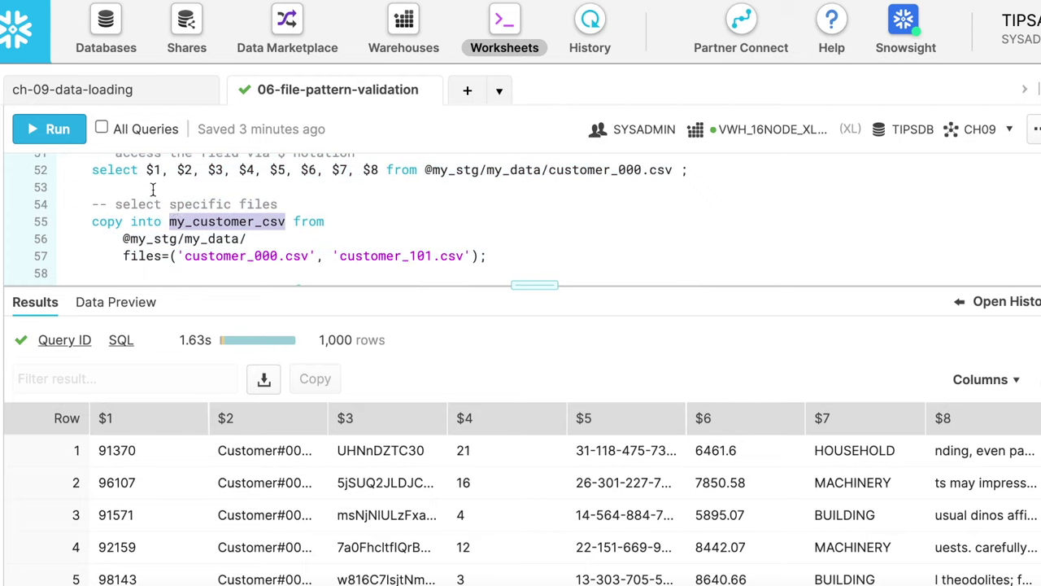
{"action": "left_click", "coordinate": [295, 189]}
{"action": "key", "text": "Return"}
{"action": "type", "text": "select * from my_customer_csv;"}
{"action": "key", "text": "ctrl+Return"}
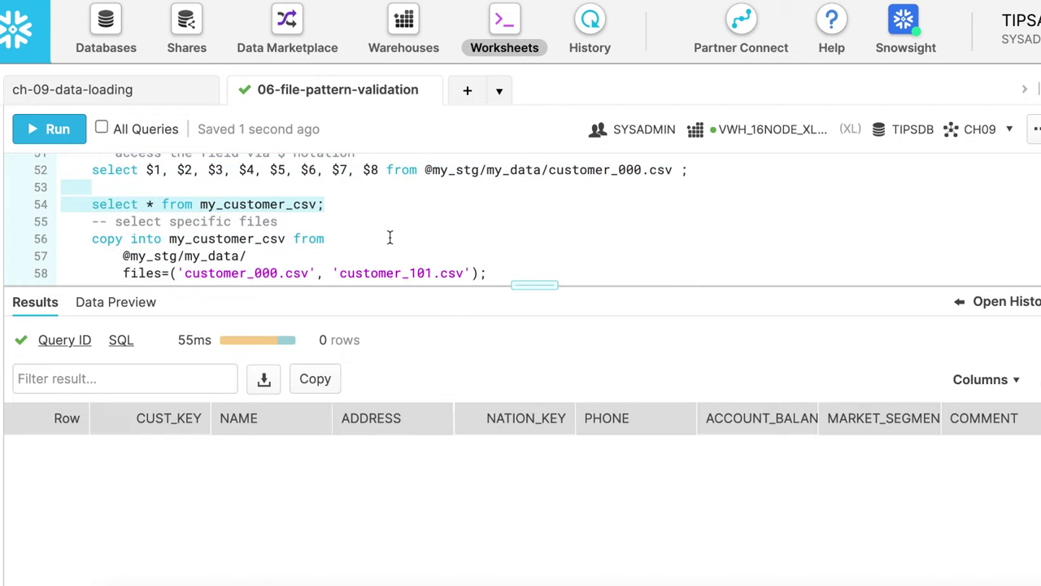
- Copy the staged files customer_000.csv and customer_101.csv into my_customer_csv and rerun the select on that table
{"action": "left_click", "coordinate": [48, 129]}
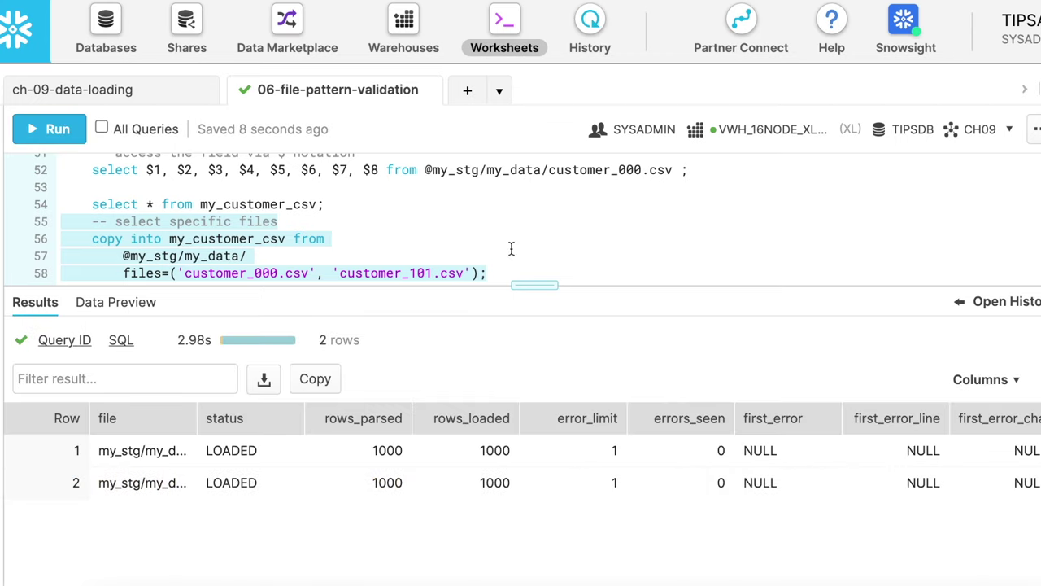
{"action": "left_click", "coordinate": [271, 207]}
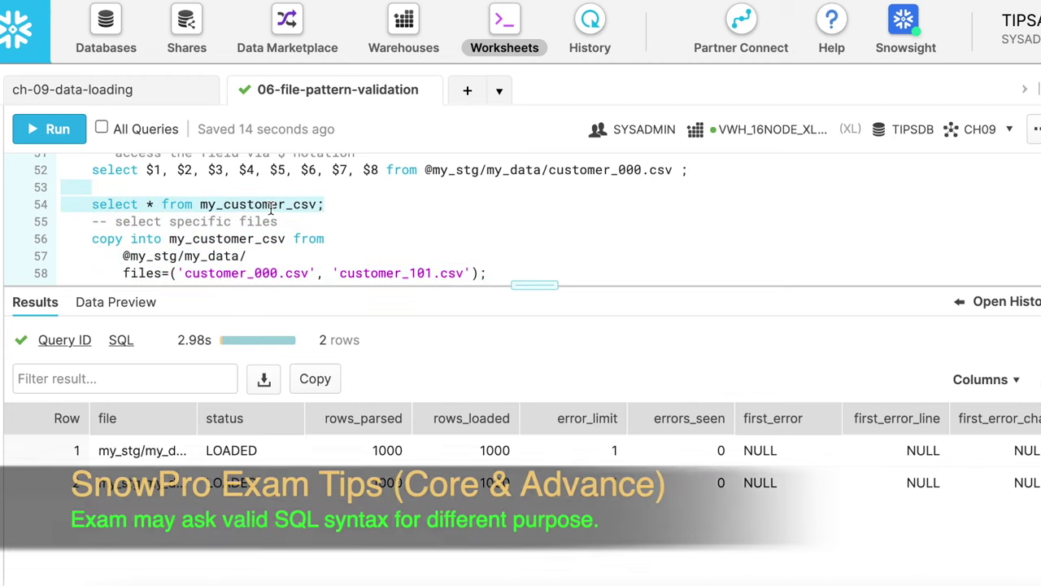
{"action": "key", "text": "ctrl+Return"}
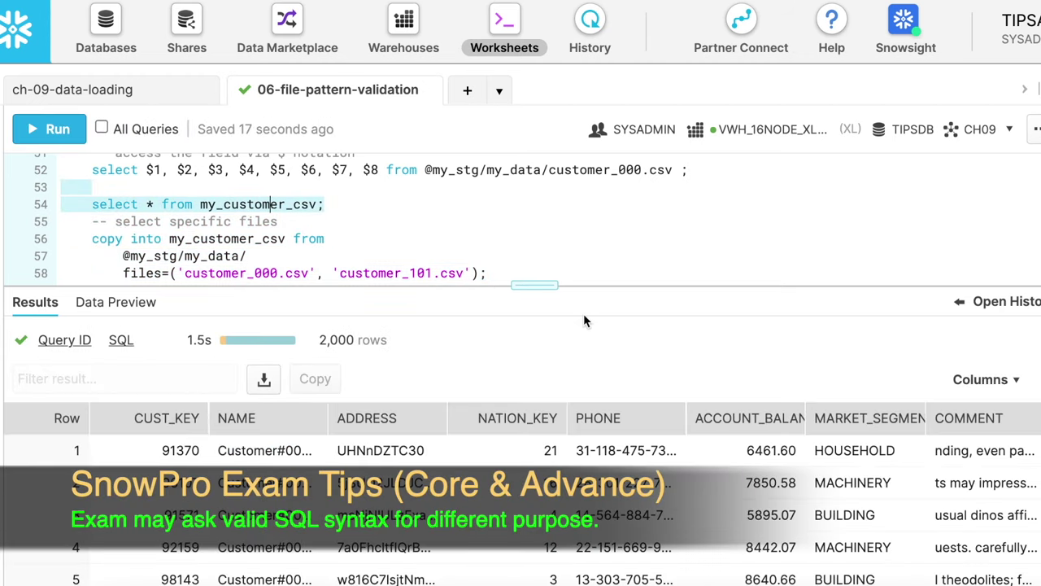
- Run the copy into my_customer_csv with pattern='.*customer_10[[0-9]$$].csv' and widen the file column in the results
{"action": "scroll", "coordinate": [457, 250], "scroll_direction": "down", "scroll_amount": 2}
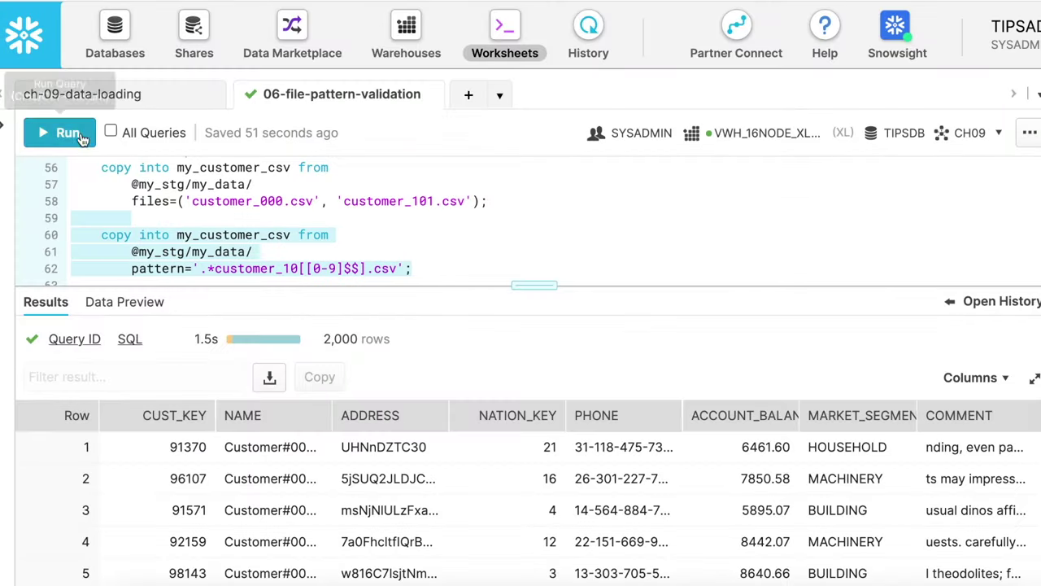
{"action": "left_click", "coordinate": [93, 139]}
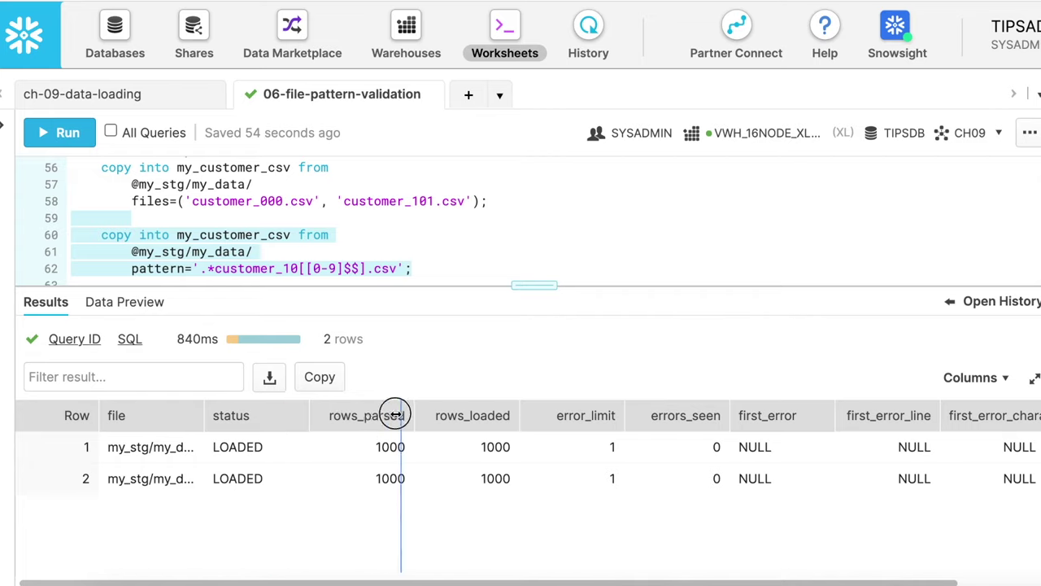
{"action": "left_click_drag", "start_coordinate": [396, 415], "coordinate": [399, 417]}
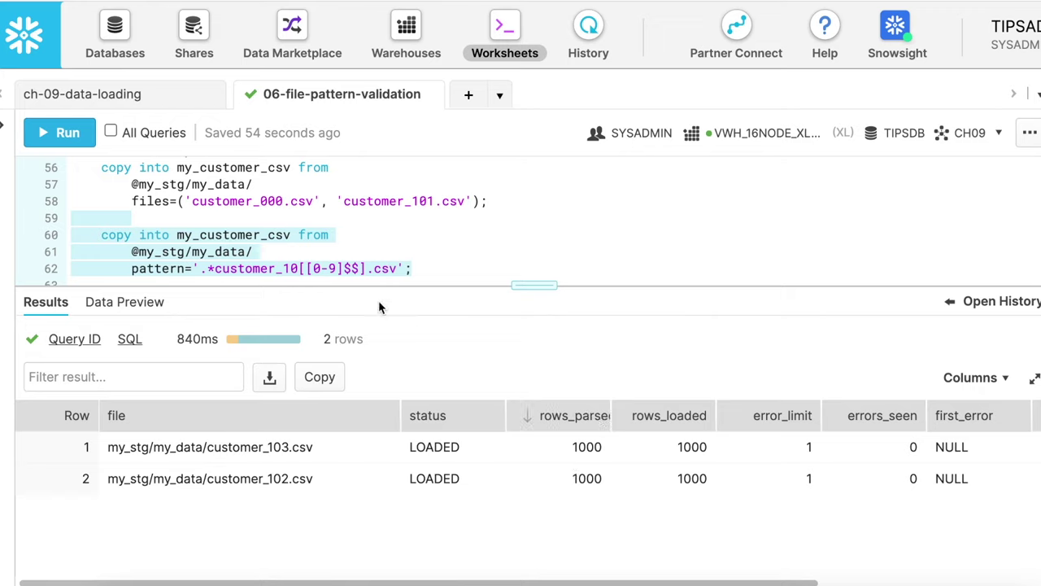
- Rerun the select on my_customer_csv to check the rows after the pattern-based load
{"action": "scroll", "coordinate": [325, 234], "scroll_direction": "up", "scroll_amount": 2}
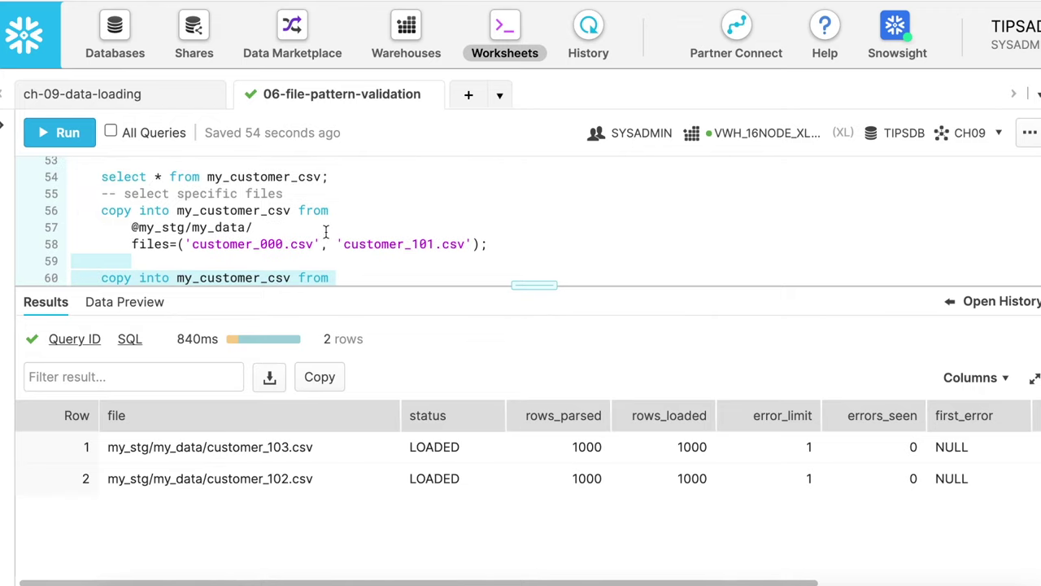
{"action": "left_click", "coordinate": [290, 178]}
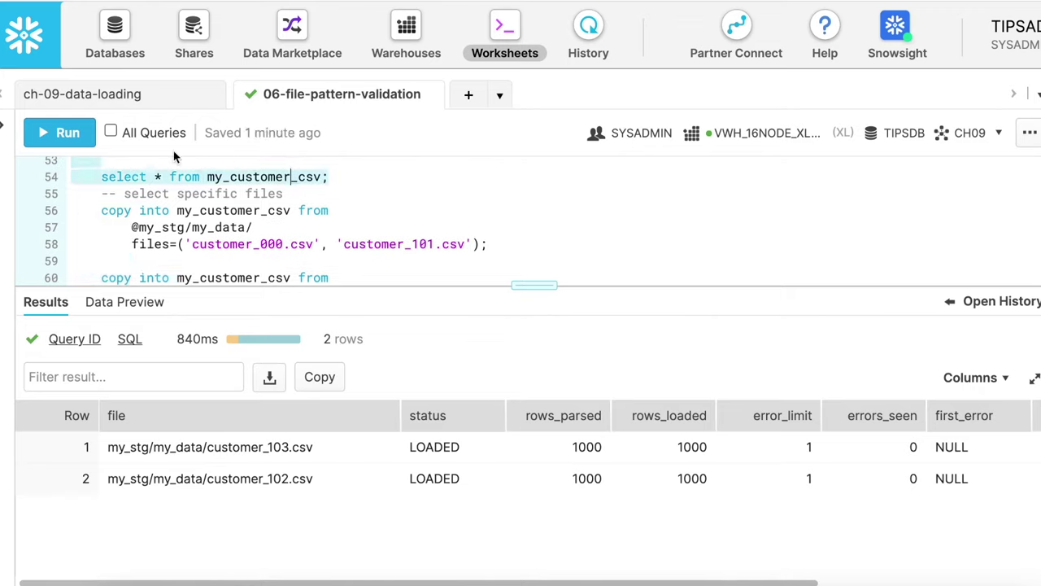
{"action": "left_click", "coordinate": [71, 140]}
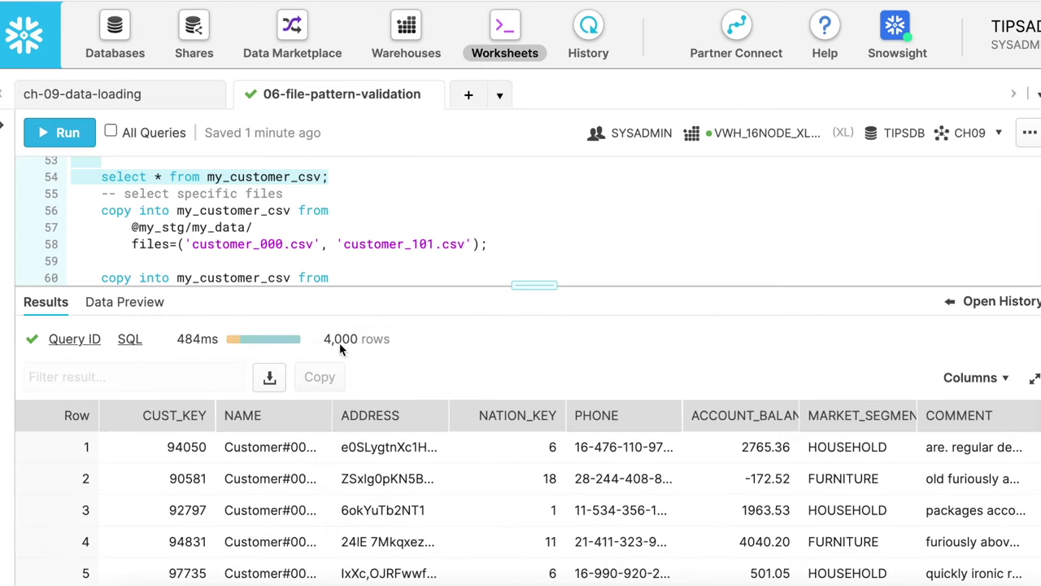
- Run the copy statement for customer_403_error.csv with validation_mode = 'RETURN_ERRORS' to check the file without loading it
{"action": "scroll", "coordinate": [553, 223], "scroll_direction": "down", "scroll_amount": 5}
{"action": "scroll", "coordinate": [556, 222], "scroll_direction": "down", "scroll_amount": 1}
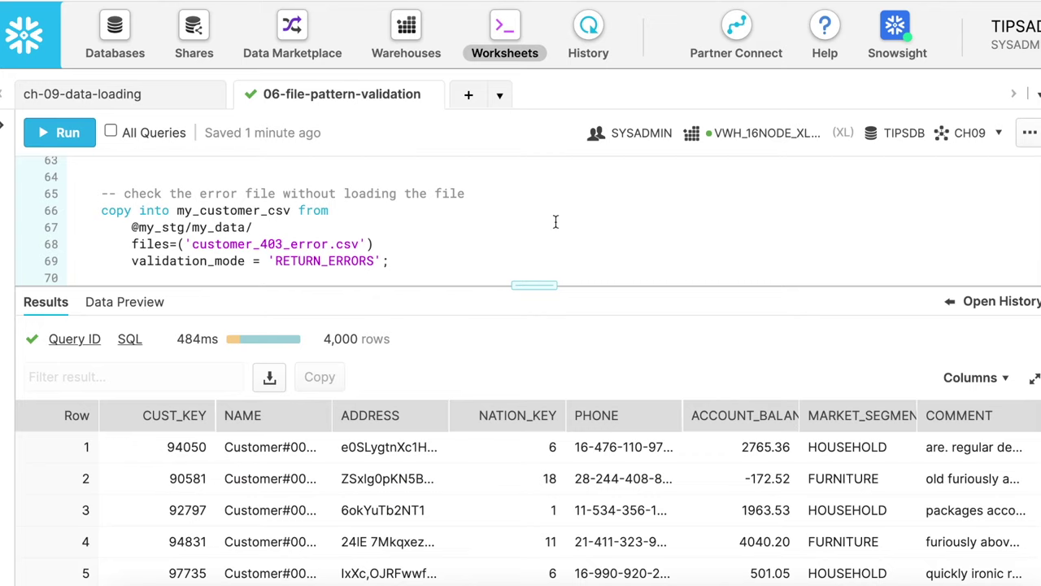
{"action": "key", "text": "ctrl+Return"}
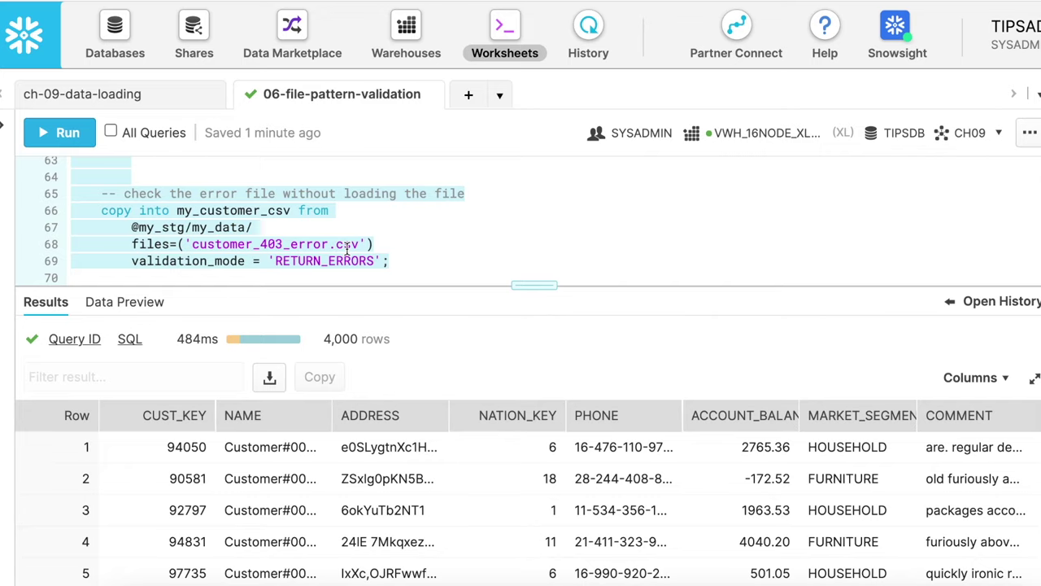
{"action": "key", "text": "ctrl+Return"}
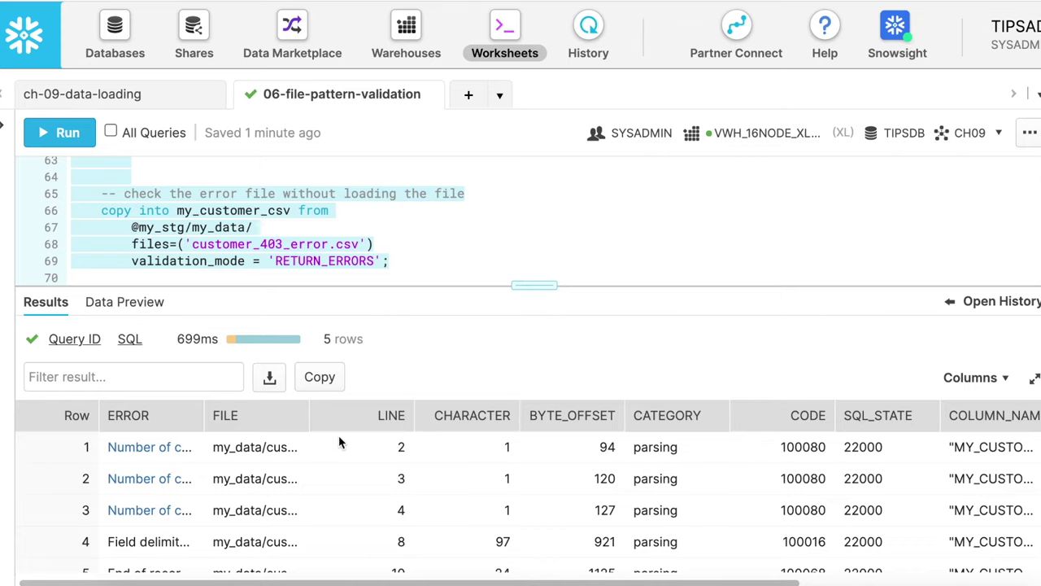
- Widen the FILE and ERROR result columns and view the full error details of the first row
{"action": "left_click_drag", "start_coordinate": [308, 415], "coordinate": [498, 415]}
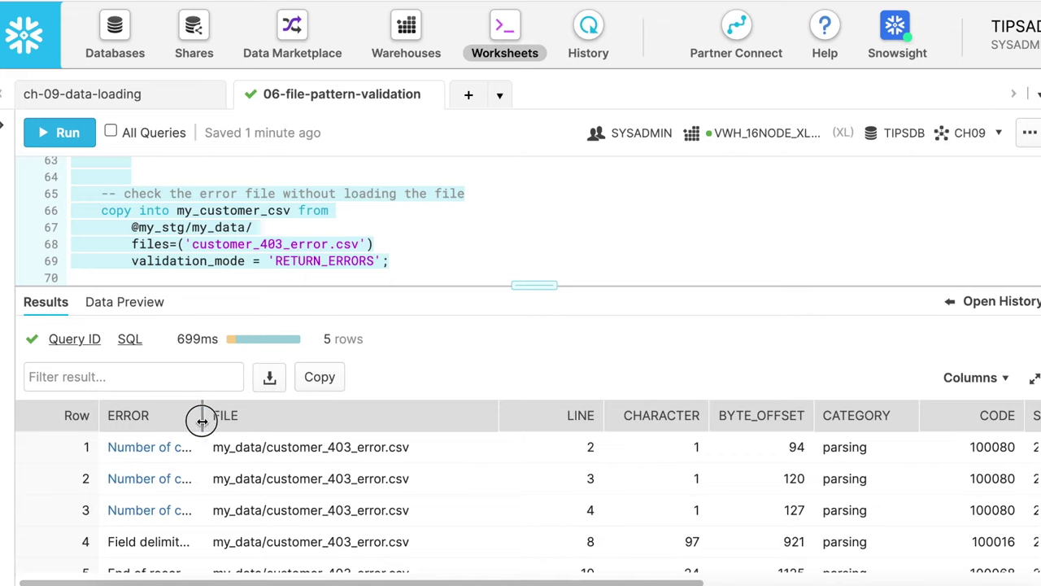
{"action": "left_click_drag", "start_coordinate": [203, 415], "coordinate": [428, 415]}
{"action": "left_click", "coordinate": [235, 454]}
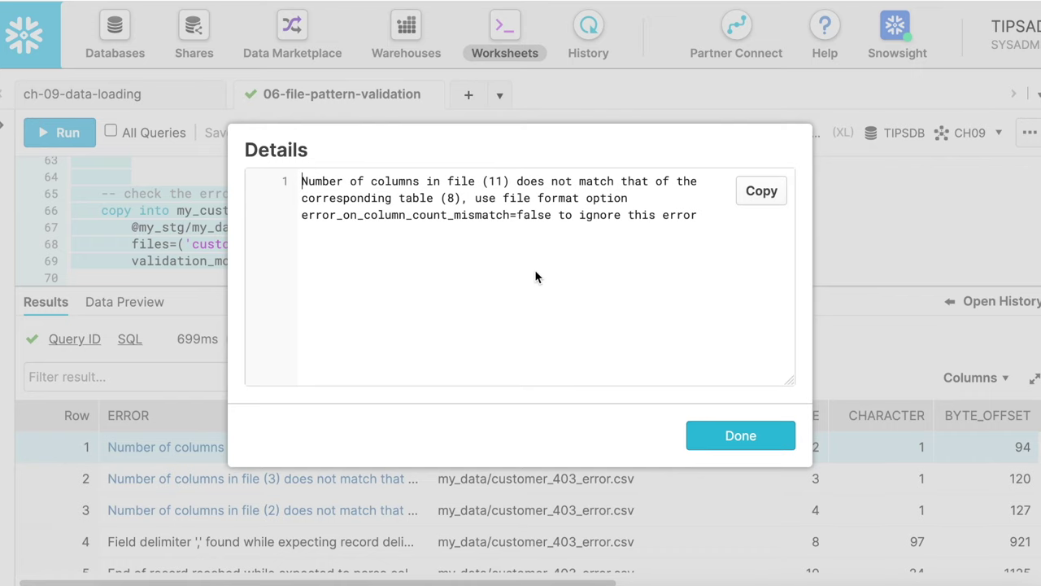
{"action": "key", "text": "Escape"}
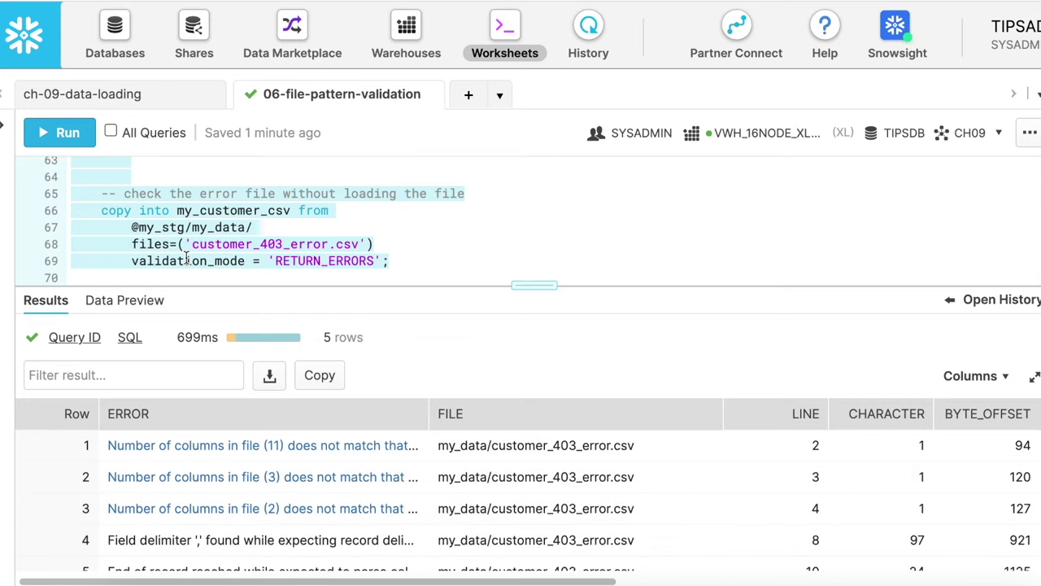
- Run the dry-run copy of customer_201.csv into my_customer_csv with validation_mode = 'RETURN_10_ROWS'
{"action": "scroll", "coordinate": [377, 229], "scroll_direction": "down", "scroll_amount": 3}
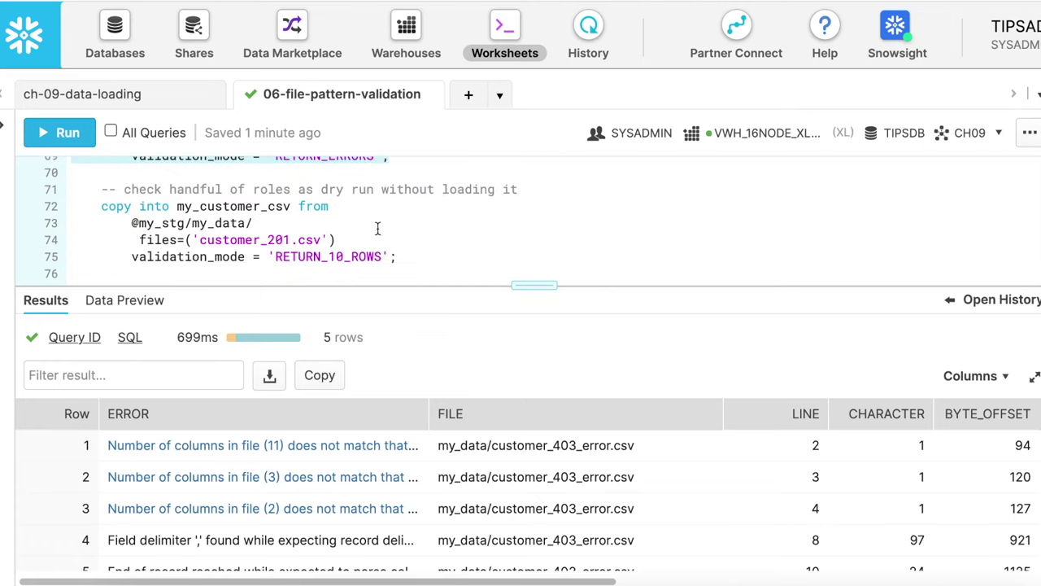
{"action": "scroll", "coordinate": [378, 229], "scroll_direction": "up", "scroll_amount": 1}
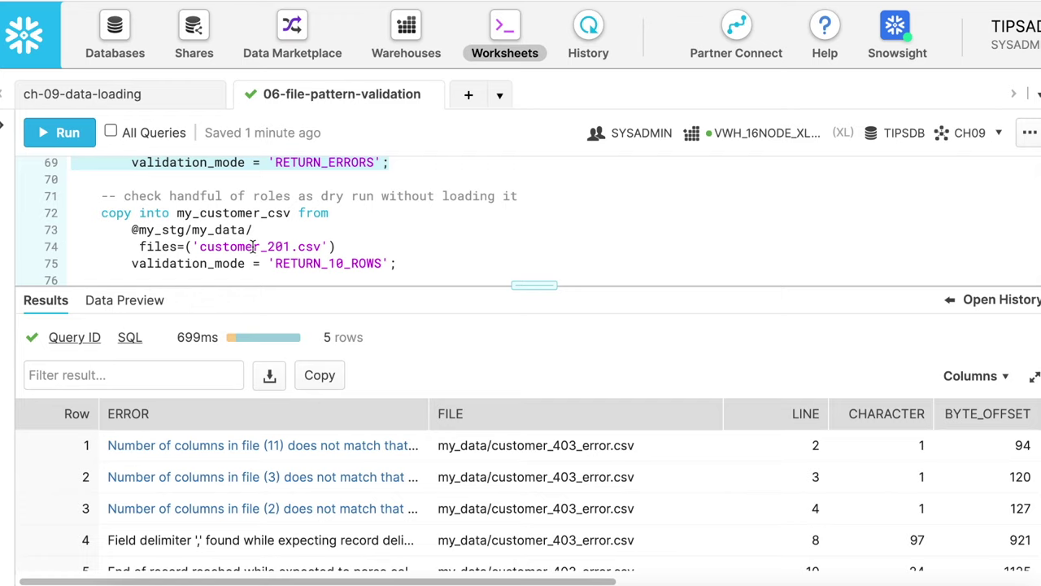
{"action": "left_click", "coordinate": [340, 263]}
{"action": "left_click", "coordinate": [60, 133]}
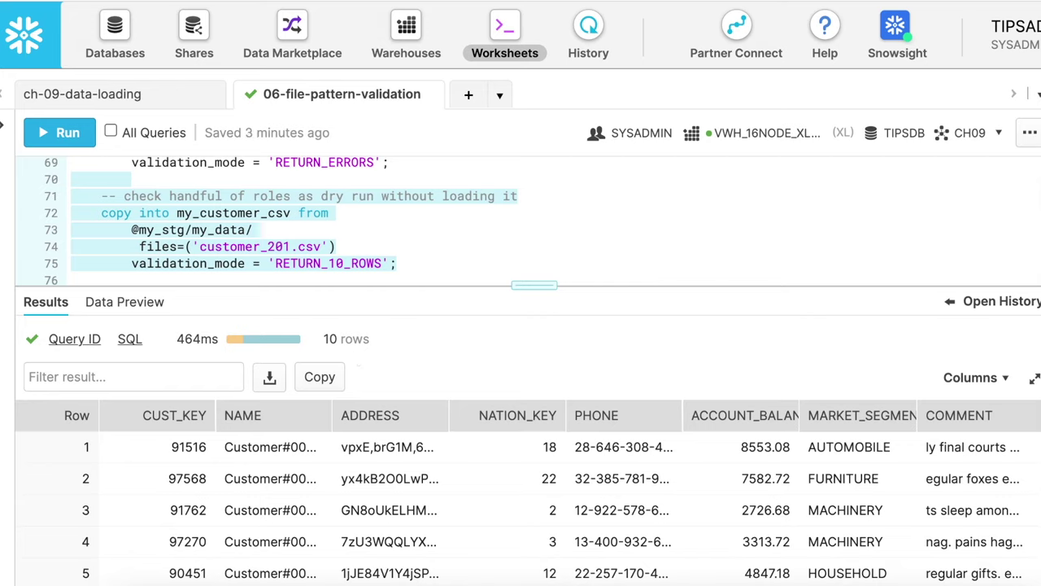
- Change the validation_mode for customer_201.csv to 'RETURN_100_ROWS' and rerun the dry-run copy statement
{"action": "left_click", "coordinate": [346, 262]}
{"action": "type", "text": "0"}
{"action": "left_click", "coordinate": [60, 133]}
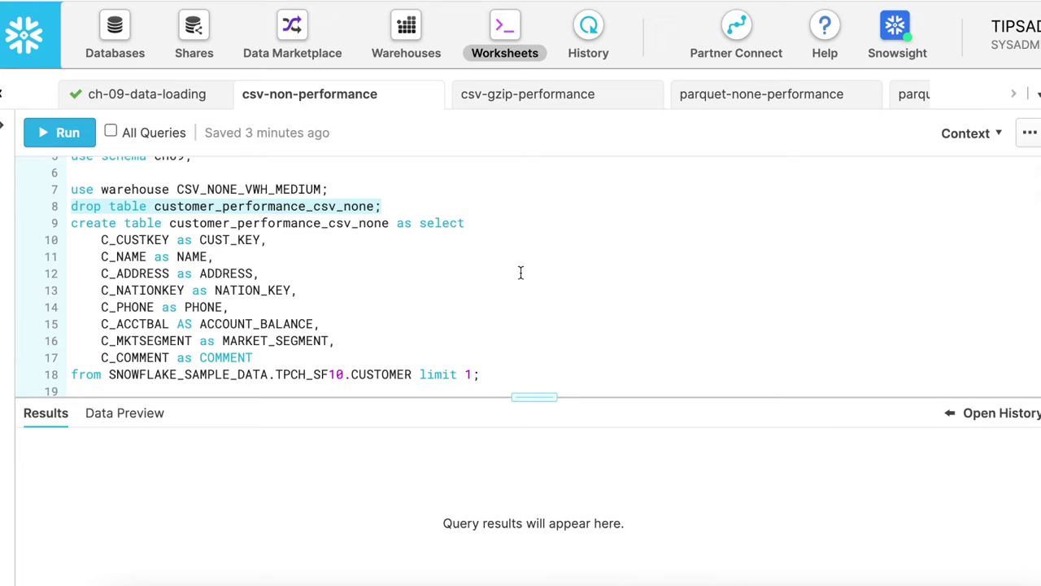
- In the csv-non-performance worksheet, run the use warehouse statement for CSV_NONE_VWH_MEDIUM and resume that warehouse
{"action": "left_click", "coordinate": [56, 188]}
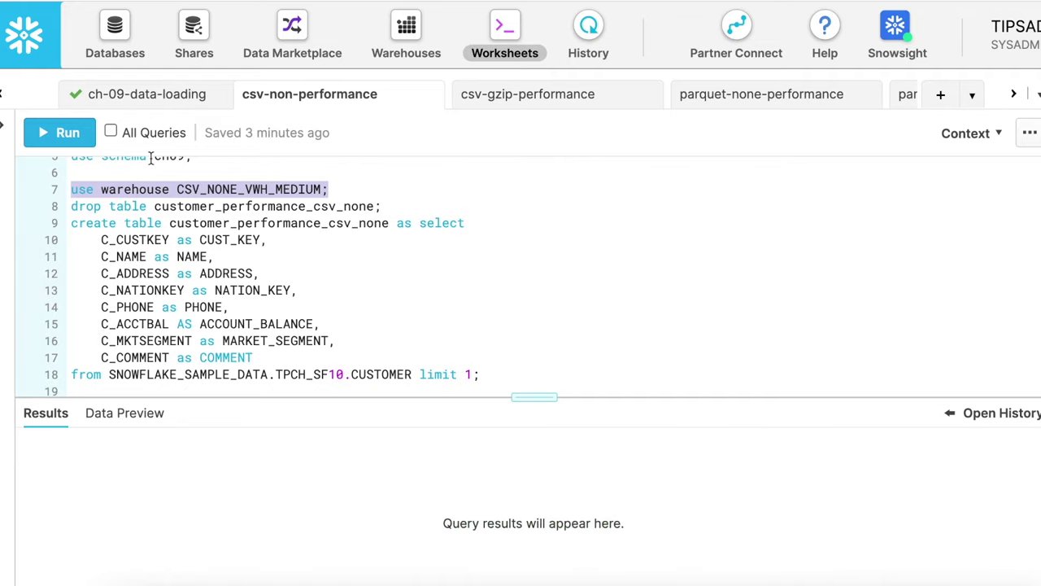
{"action": "left_click", "coordinate": [69, 136]}
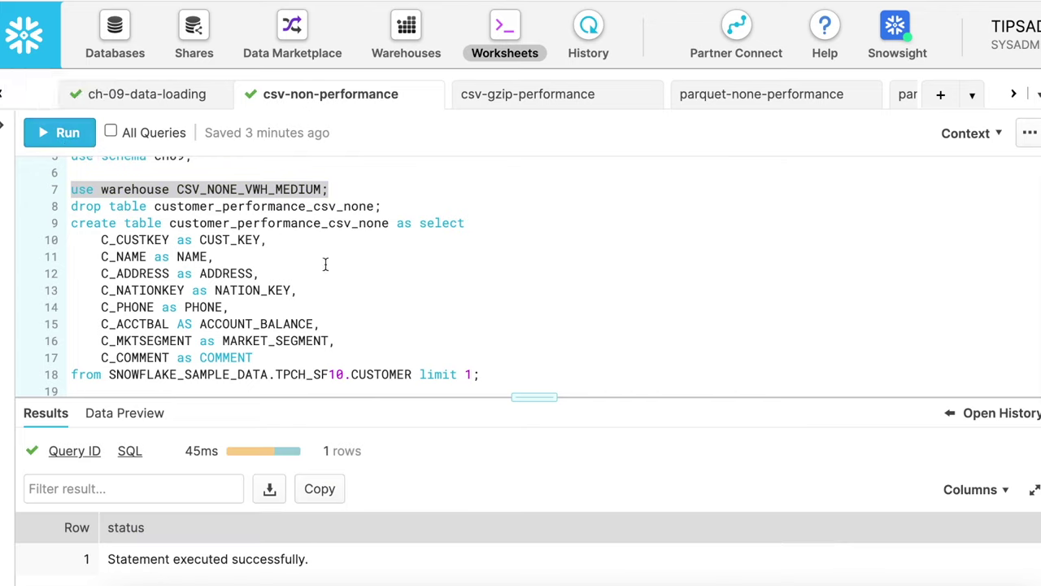
{"action": "left_click", "coordinate": [1002, 138]}
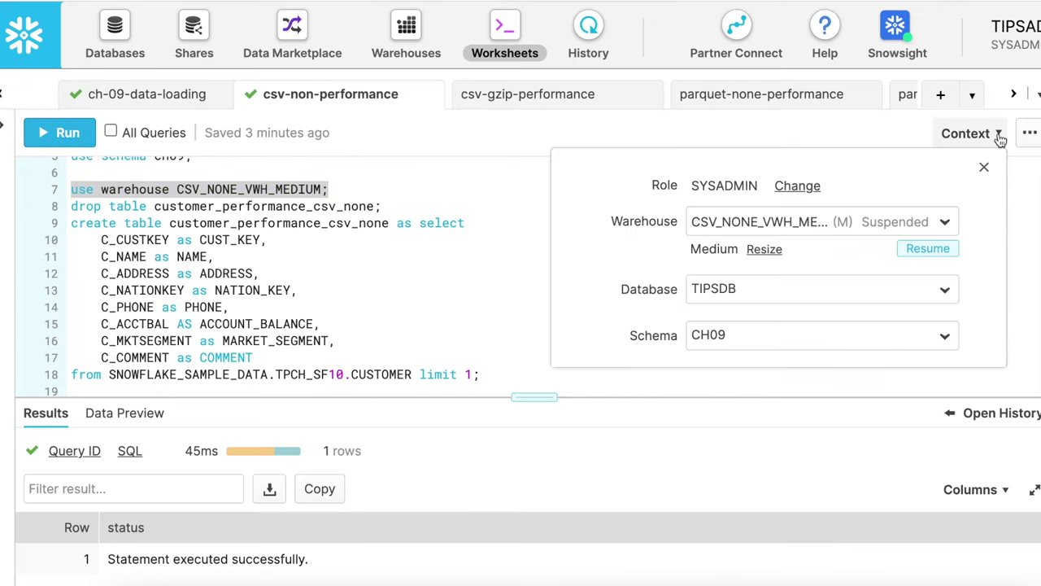
{"action": "left_click", "coordinate": [928, 249]}
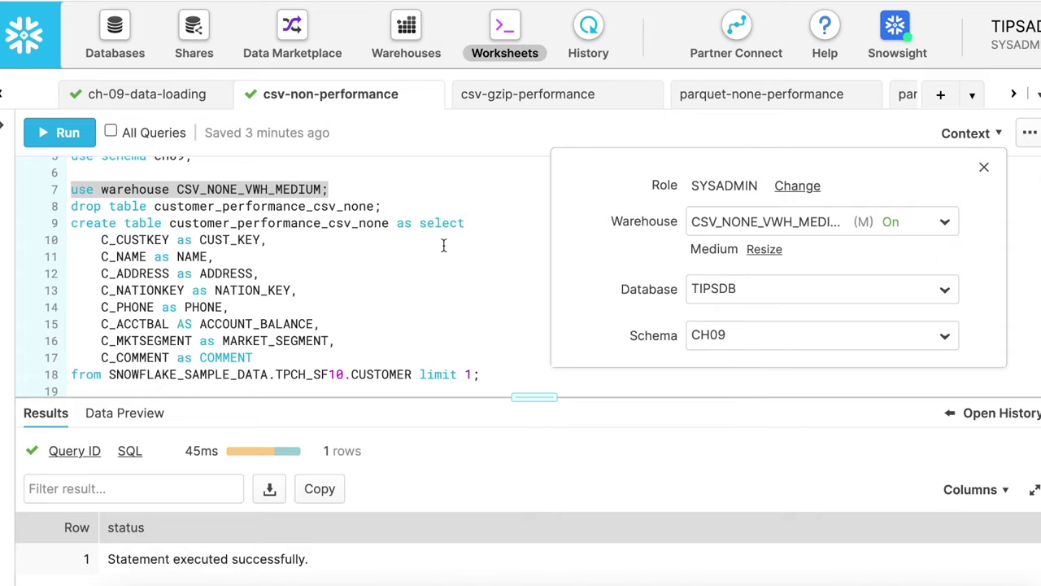
- Drop the table customer_performance_csv_none and recreate it from SNOWFLAKE_SAMPLE_DATA.TPCH_SF10.CUSTOMER with limit 1
{"action": "left_click", "coordinate": [337, 205]}
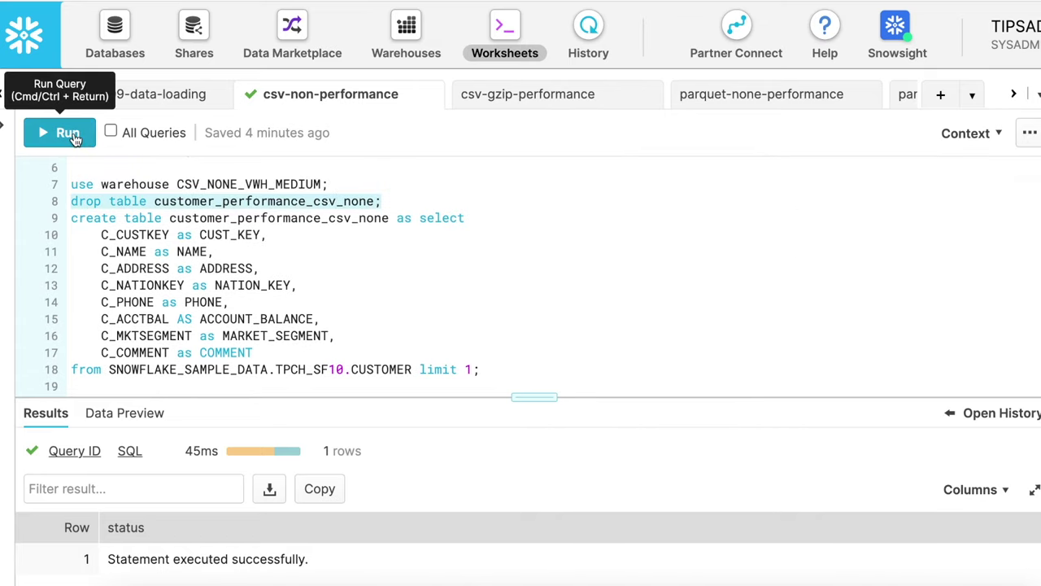
{"action": "left_click", "coordinate": [67, 132]}
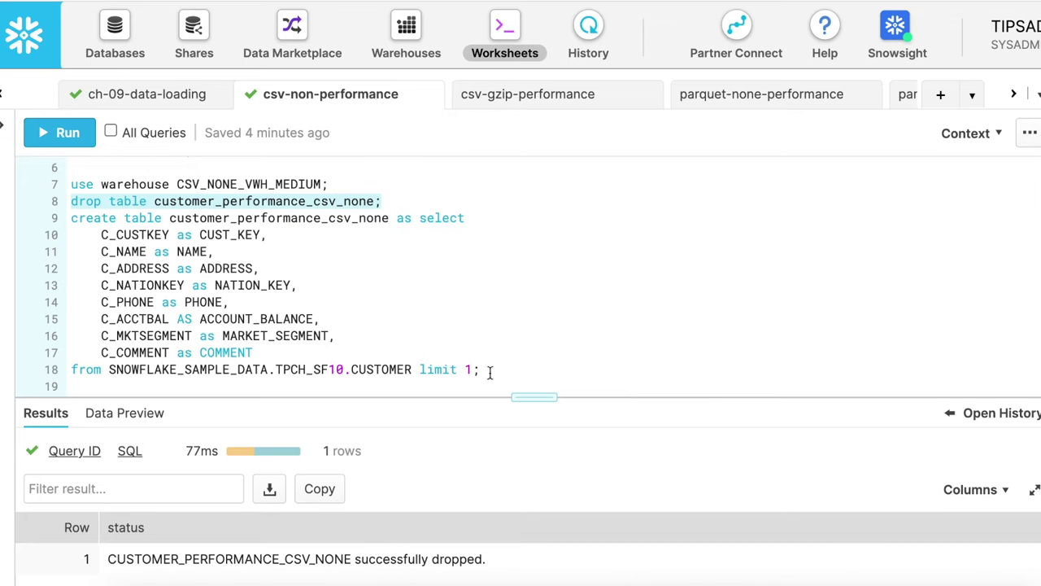
{"action": "left_click_drag", "start_coordinate": [480, 369], "coordinate": [70, 218]}
{"action": "left_click", "coordinate": [67, 133]}
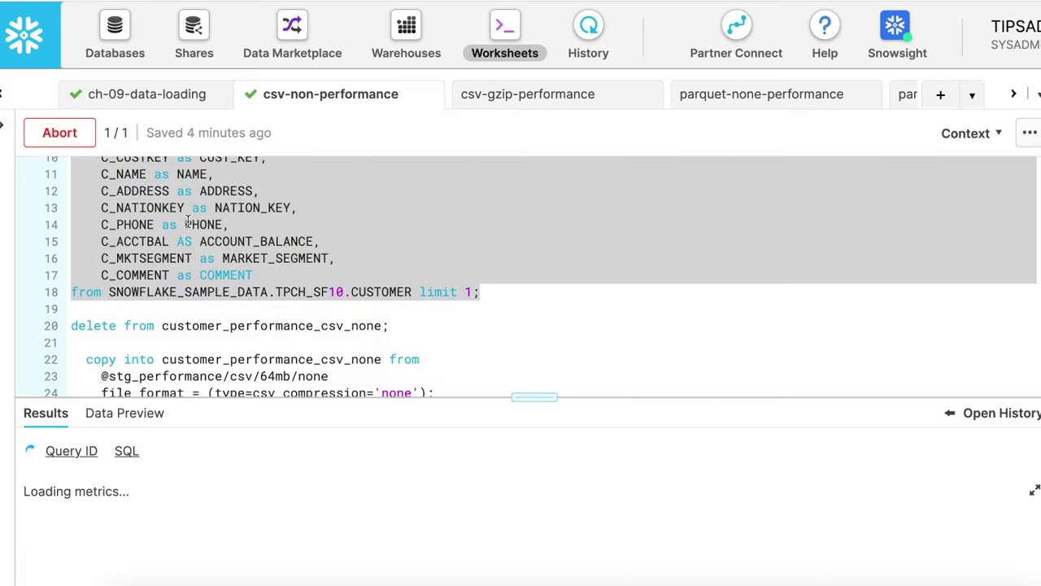
- Delete all rows from customer_performance_csv_none, and add and run "select count(*) from customer_performance_csv_none;" below the delete statement
{"action": "left_click_drag", "start_coordinate": [71, 325], "coordinate": [389, 325]}
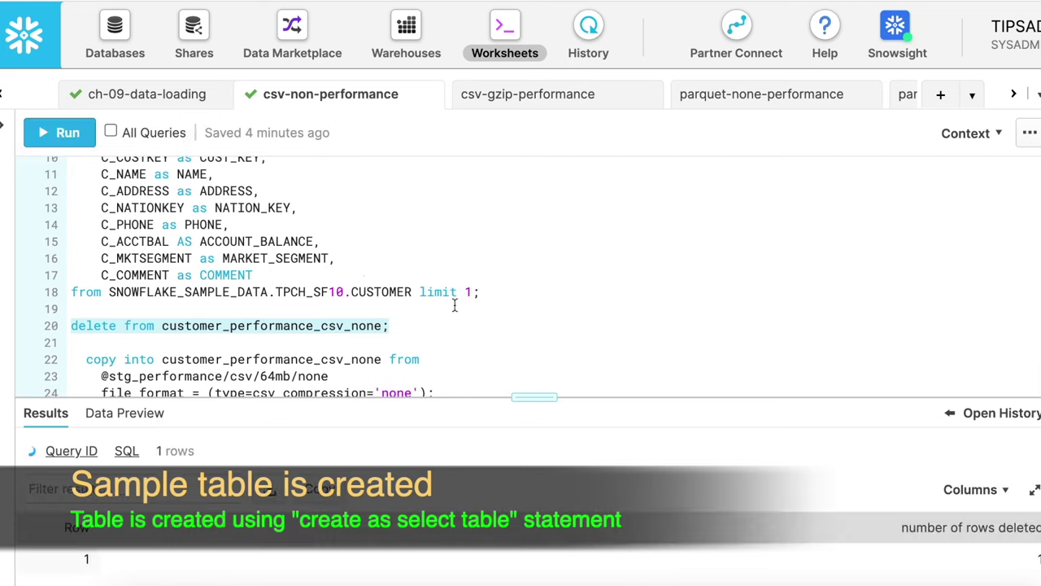
{"action": "left_click", "coordinate": [404, 320]}
{"action": "key", "text": "Return"}
{"action": "key", "text": "Return"}
{"action": "type", "text": "select * from customer_performance_csv_none;"}
{"action": "triple_click", "coordinate": [125, 350]}
{"action": "double_click", "coordinate": [125, 351]}
{"action": "type", "text": "count(*)"}
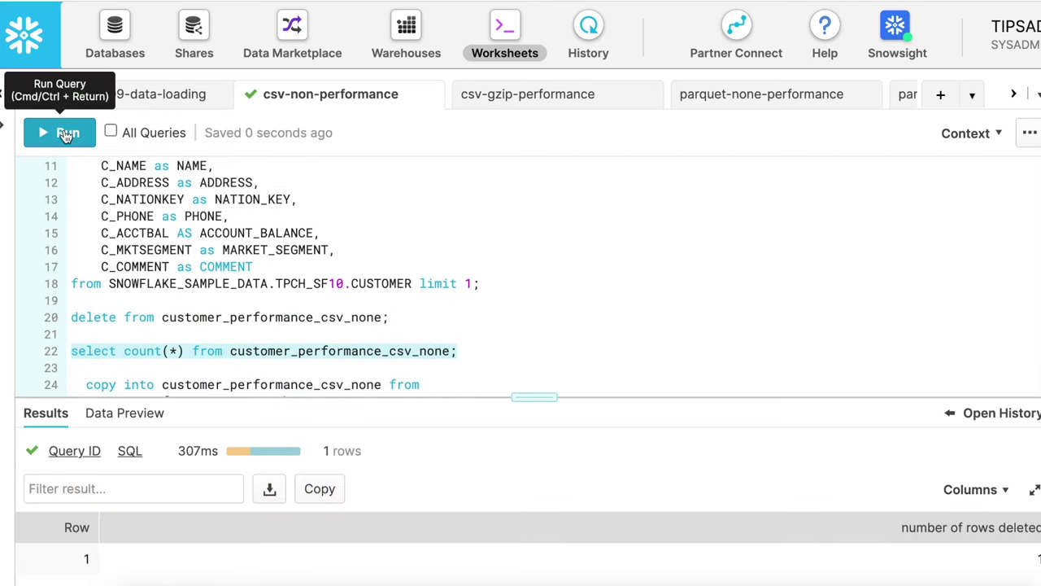
{"action": "left_click", "coordinate": [65, 135]}
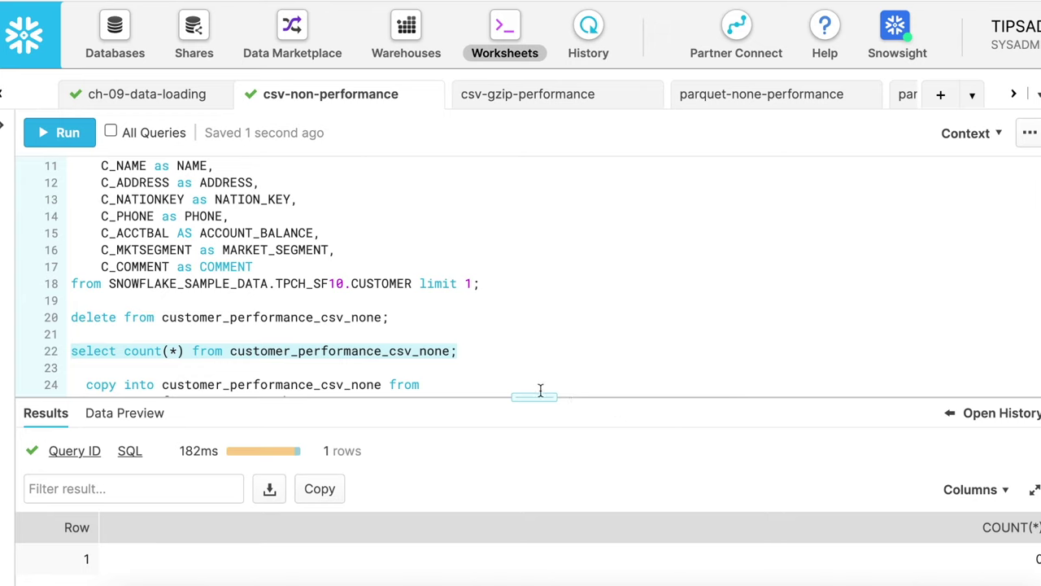
{"action": "scroll", "coordinate": [528, 293], "scroll_direction": "down", "scroll_amount": 1}
{"action": "left_click_drag", "start_coordinate": [100, 368], "coordinate": [334, 369]}
{"action": "key", "text": "ctrl+c"}
{"action": "left_click", "coordinate": [274, 334]}
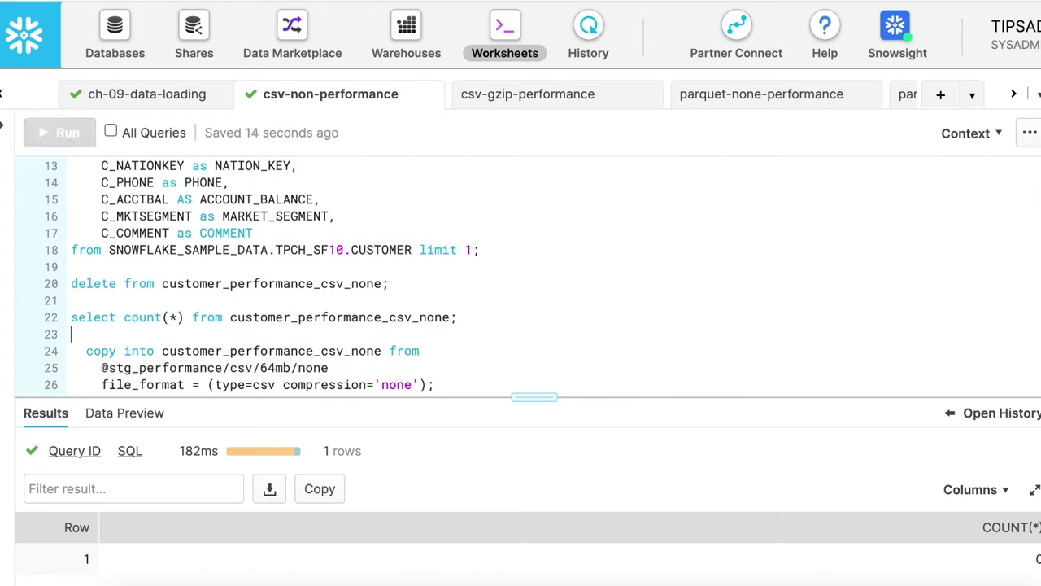
{"action": "key", "text": "Return"}
{"action": "type", "text": "list"}
{"action": "key", "text": "ctrl+v"}
{"action": "type", "text": ";"}
{"action": "key", "text": "ctrl+Return"}
{"action": "left_click_drag", "start_coordinate": [528, 398], "coordinate": [530, 266]}
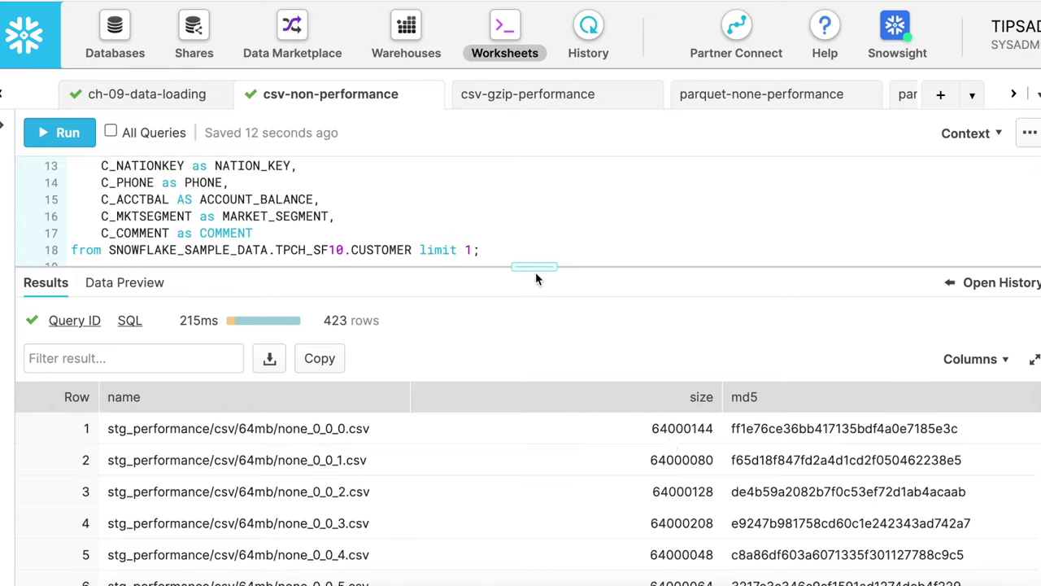
- Check the warehouse and its size in the worksheet's context settings
{"action": "left_click", "coordinate": [991, 139]}
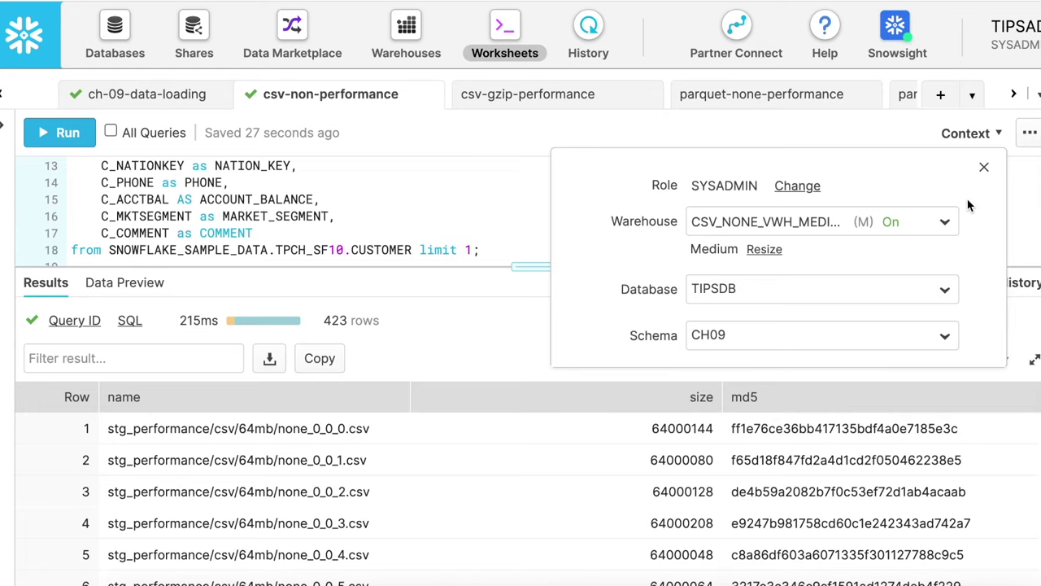
{"action": "left_click", "coordinate": [488, 220]}
- Insert two blank lines between the list statement and the copy into customer_performance_csv_none statement, and place the cursor in its file_format line
{"action": "scroll", "coordinate": [488, 221], "scroll_direction": "down", "scroll_amount": 3}
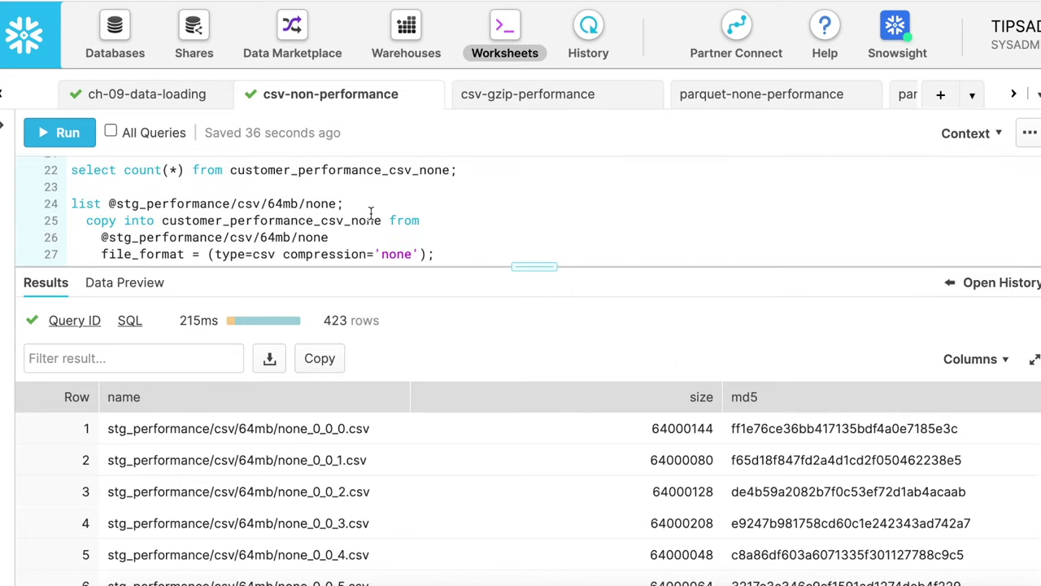
{"action": "left_click", "coordinate": [455, 203]}
{"action": "key", "text": "Return"}
{"action": "key", "text": "Return"}
{"action": "scroll", "coordinate": [454, 203], "scroll_direction": "down", "scroll_amount": 1}
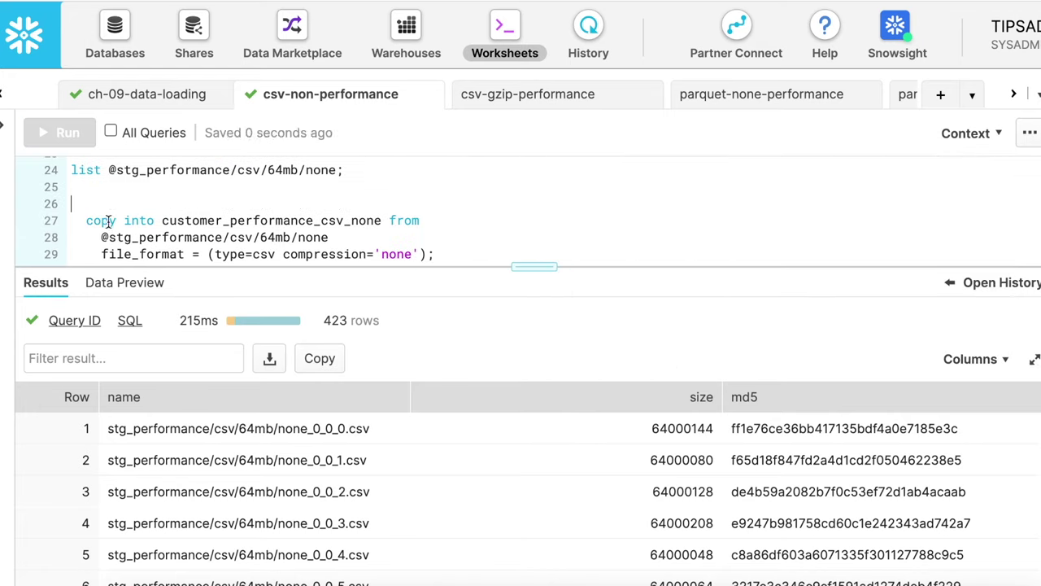
{"action": "double_click", "coordinate": [203, 220]}
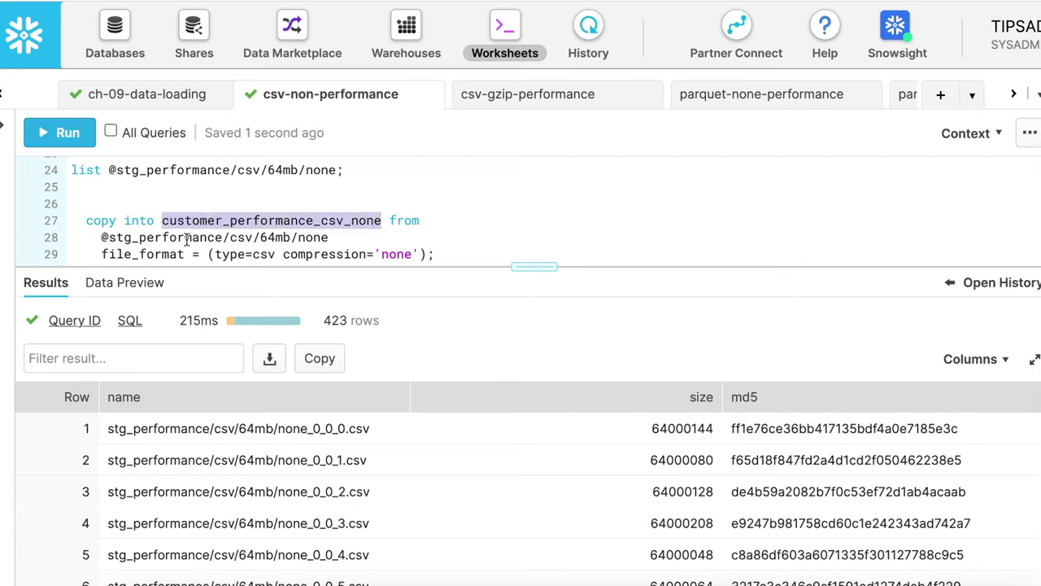
{"action": "left_click", "coordinate": [278, 254]}
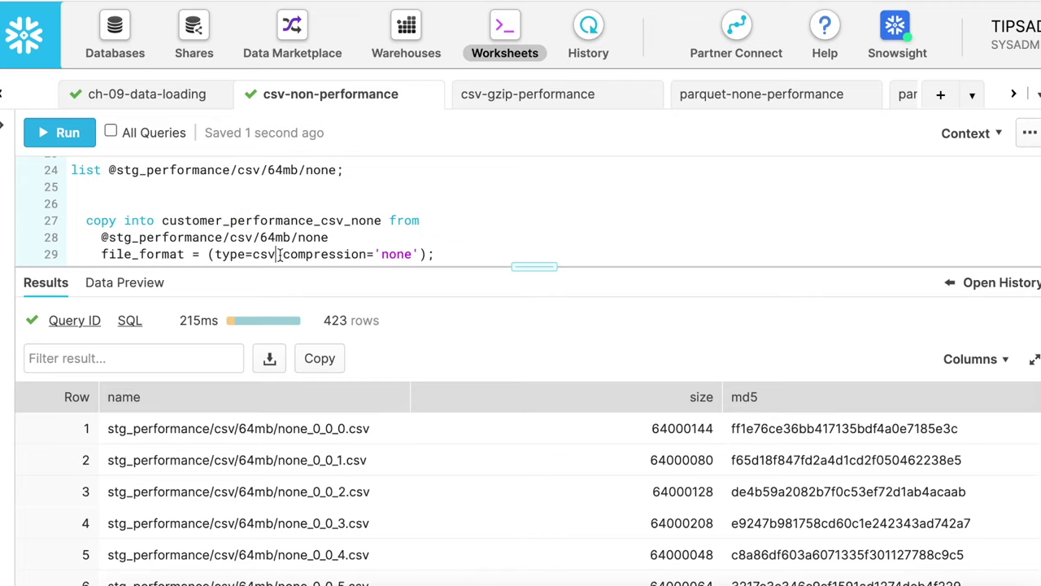